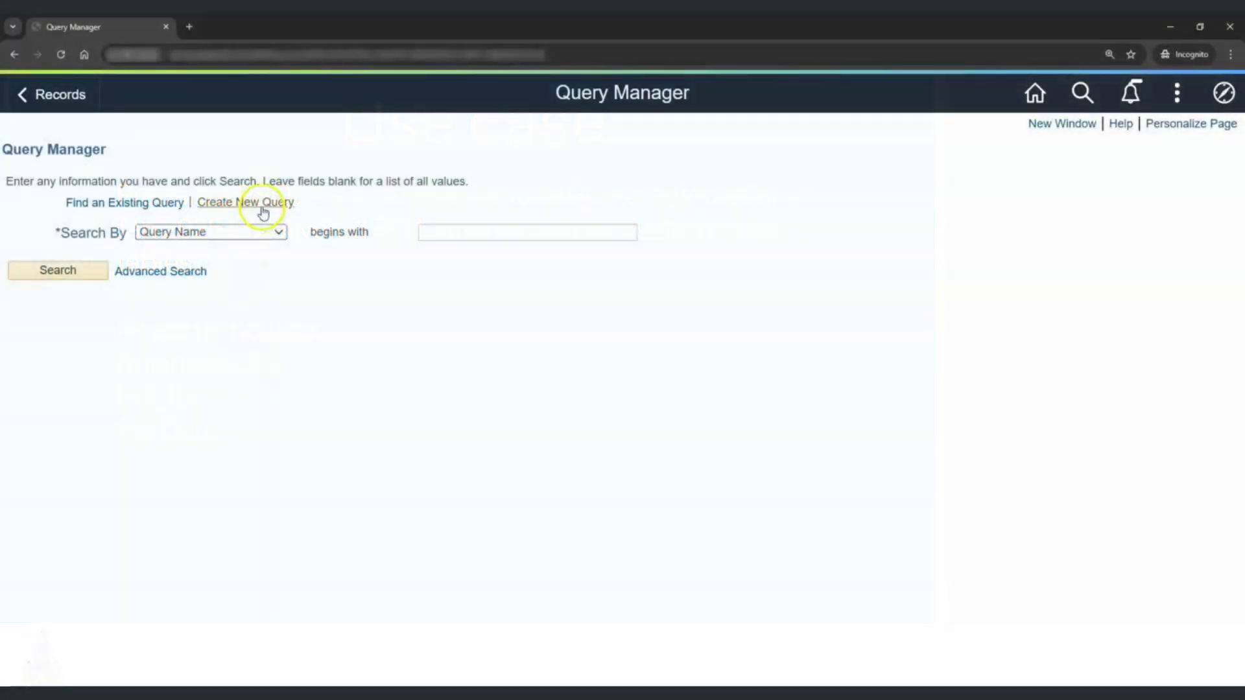
Create a new query, search for records beginning with PO_HDR, and add the PO_HDR - Purchase Order Header record
left_click(262, 203)
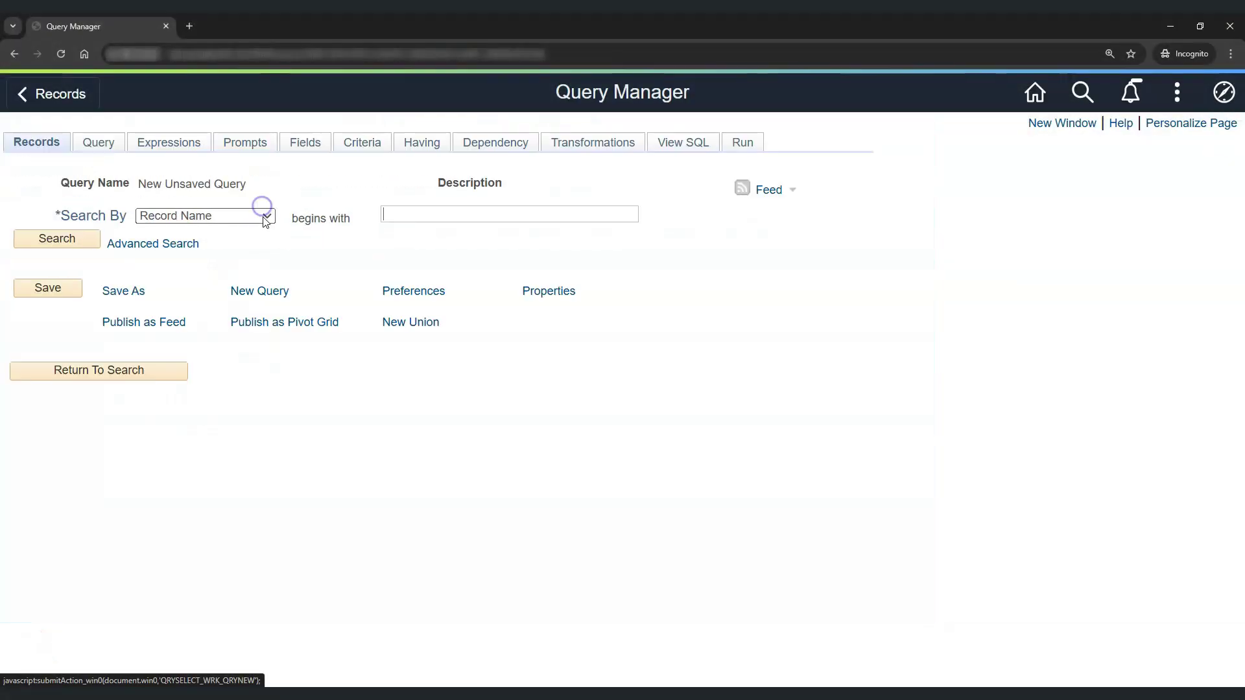
left_click(401, 213)
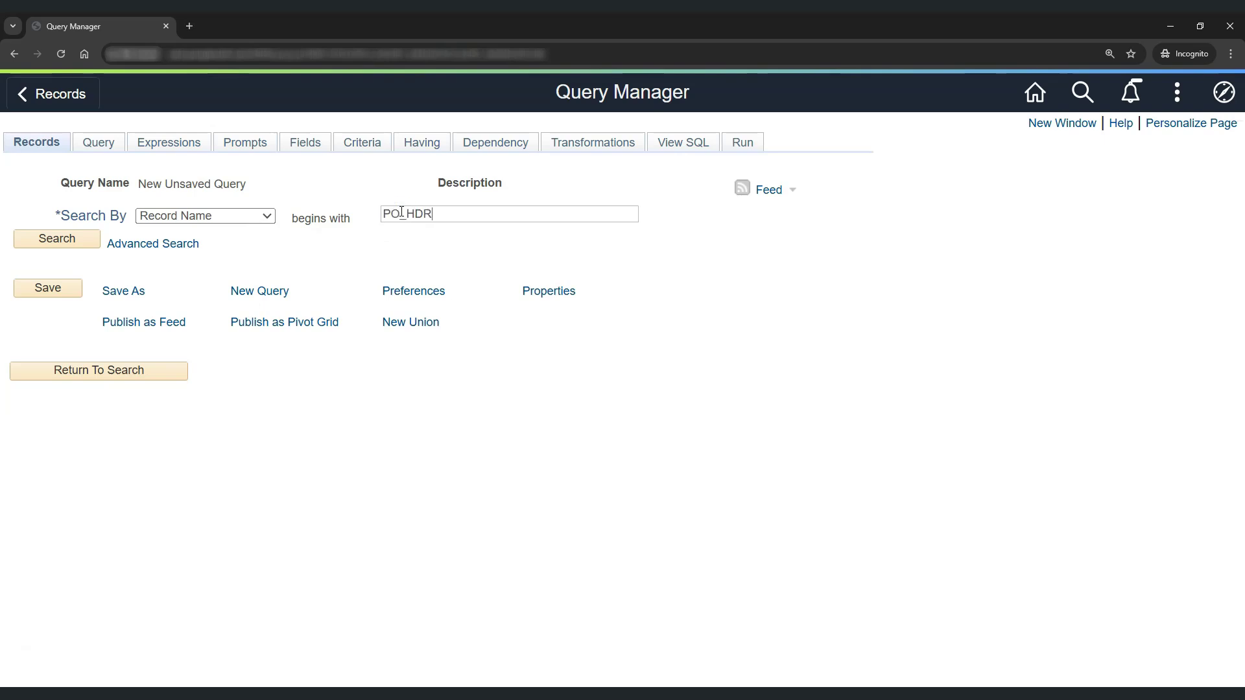
key("Return")
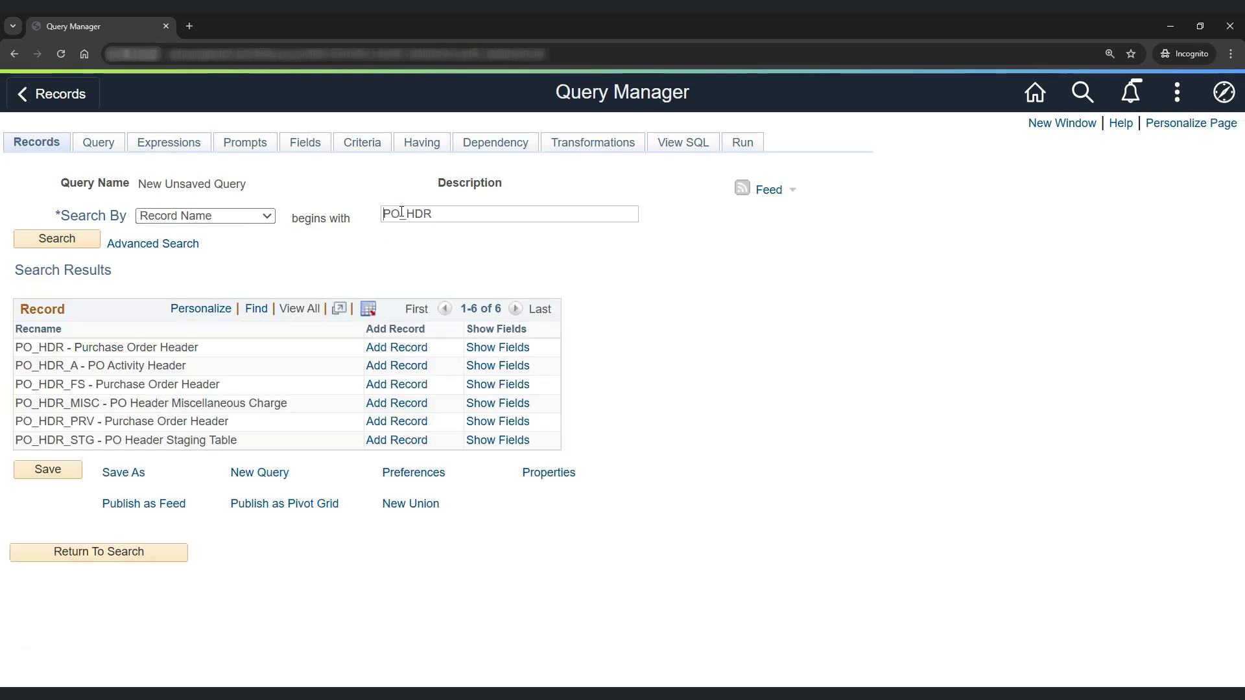
left_click(408, 351)
Include the BUSINESS_UNIT, PO_ID and PO_DT fields of the PO_HDR record in the query
scroll(409, 353, "down", 1)
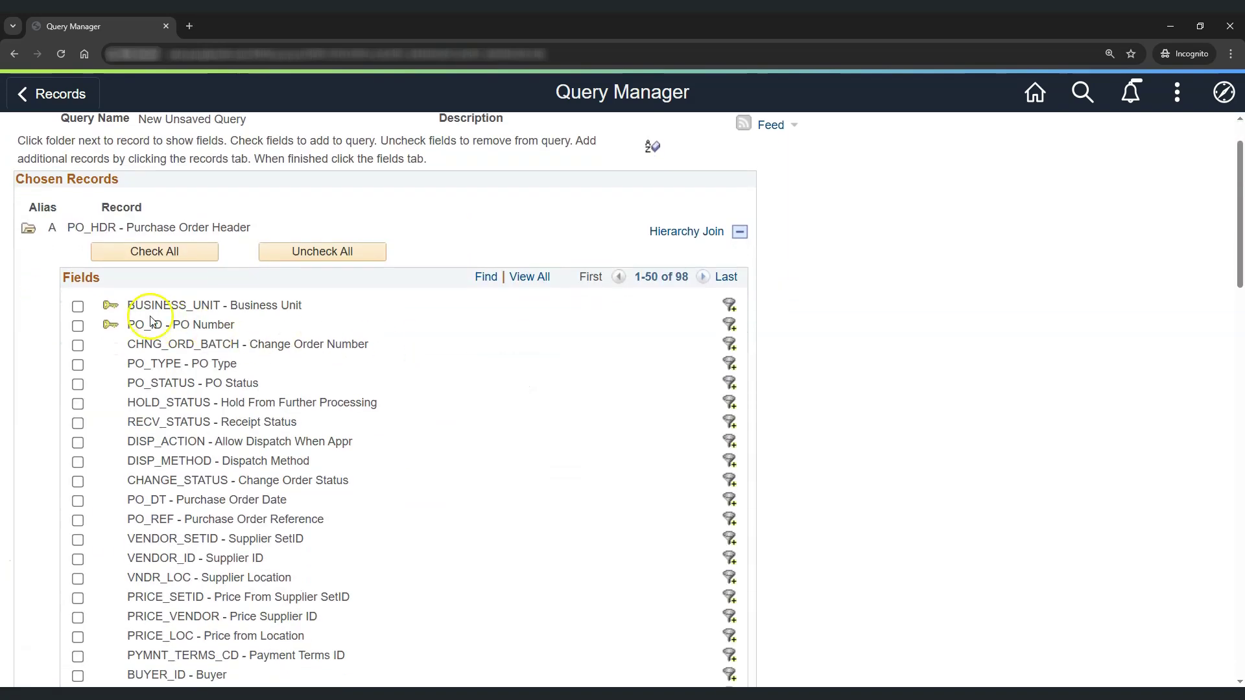
left_click(78, 305)
left_click(77, 325)
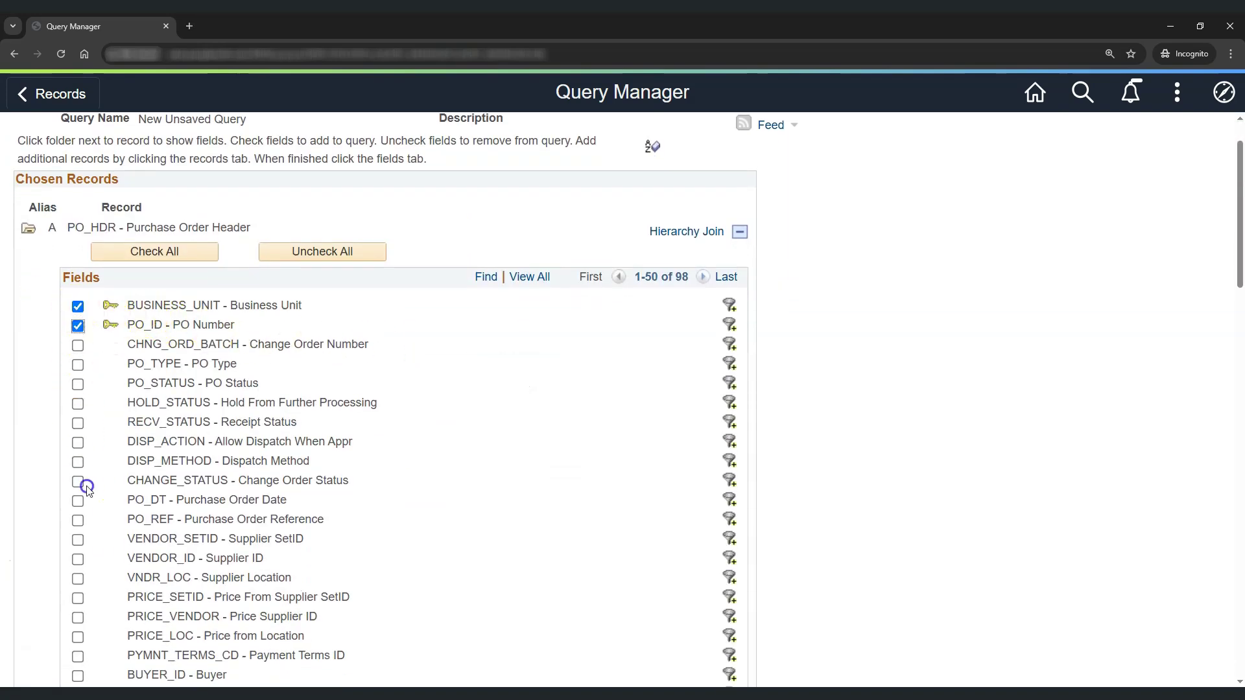
left_click(78, 500)
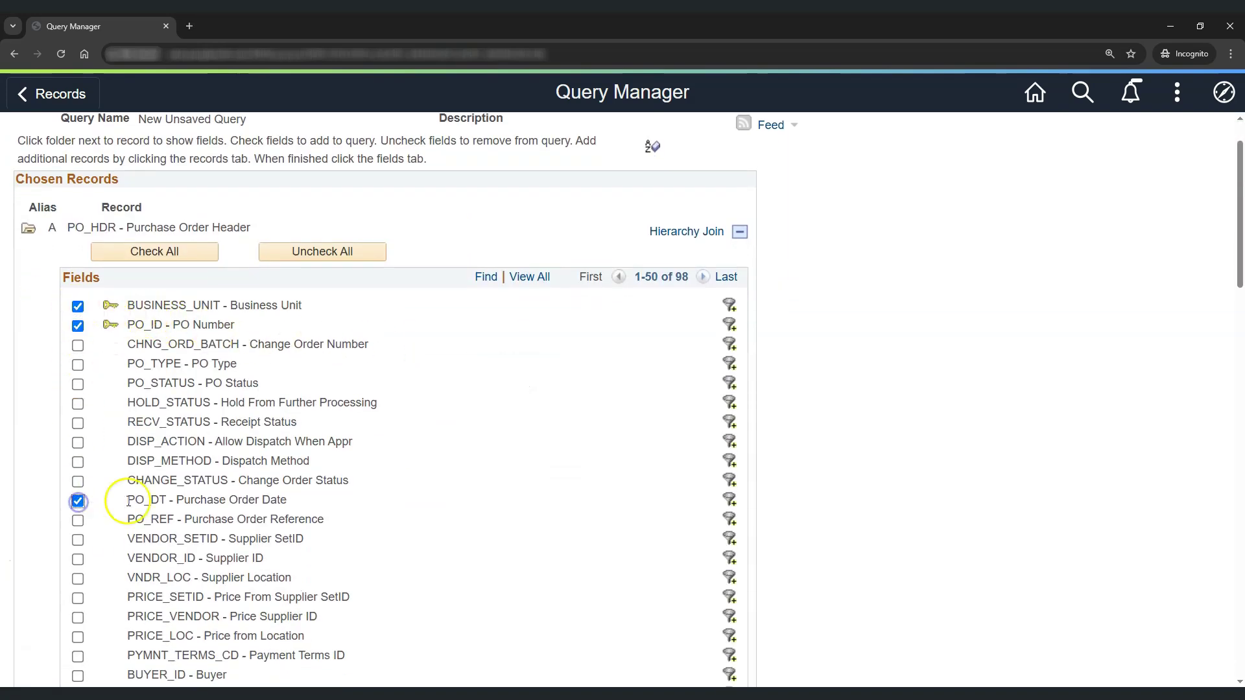
Add a criterion on the PO_HDR record's PO_DT field: greater than the constant date 01/01/2025
left_click(730, 500)
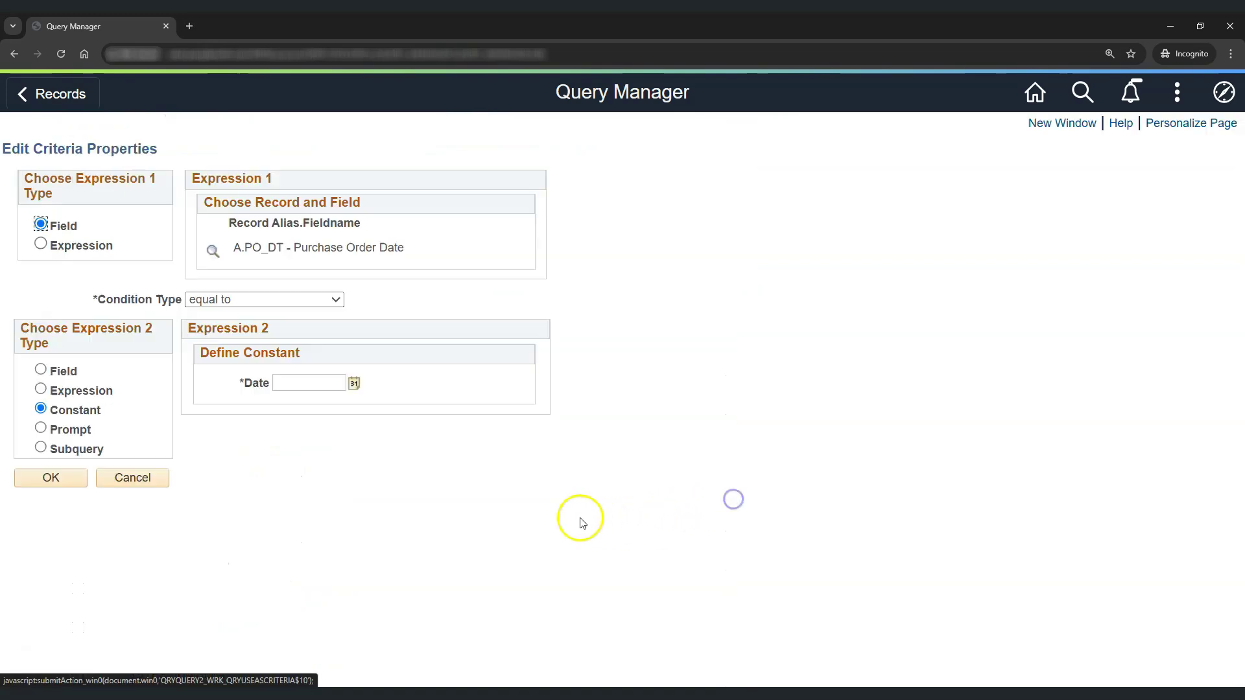
left_click(290, 299)
left_click(279, 390)
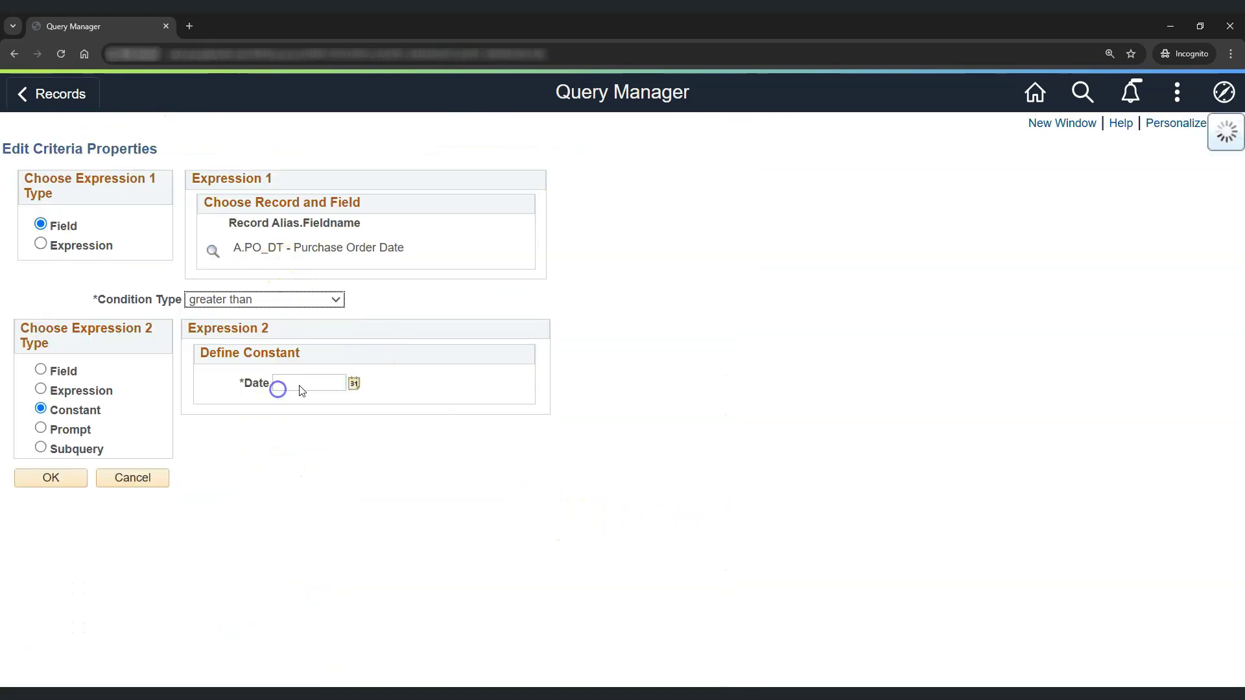
left_click(354, 384)
left_click(407, 430)
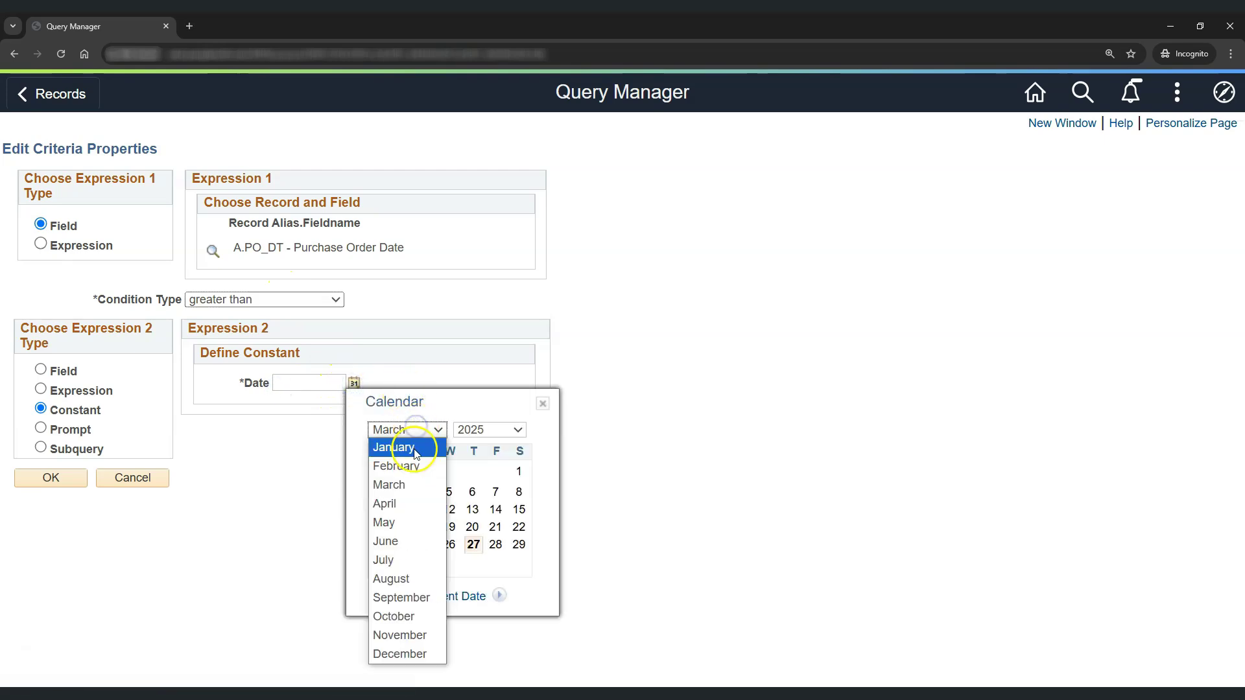
left_click(415, 447)
left_click(451, 472)
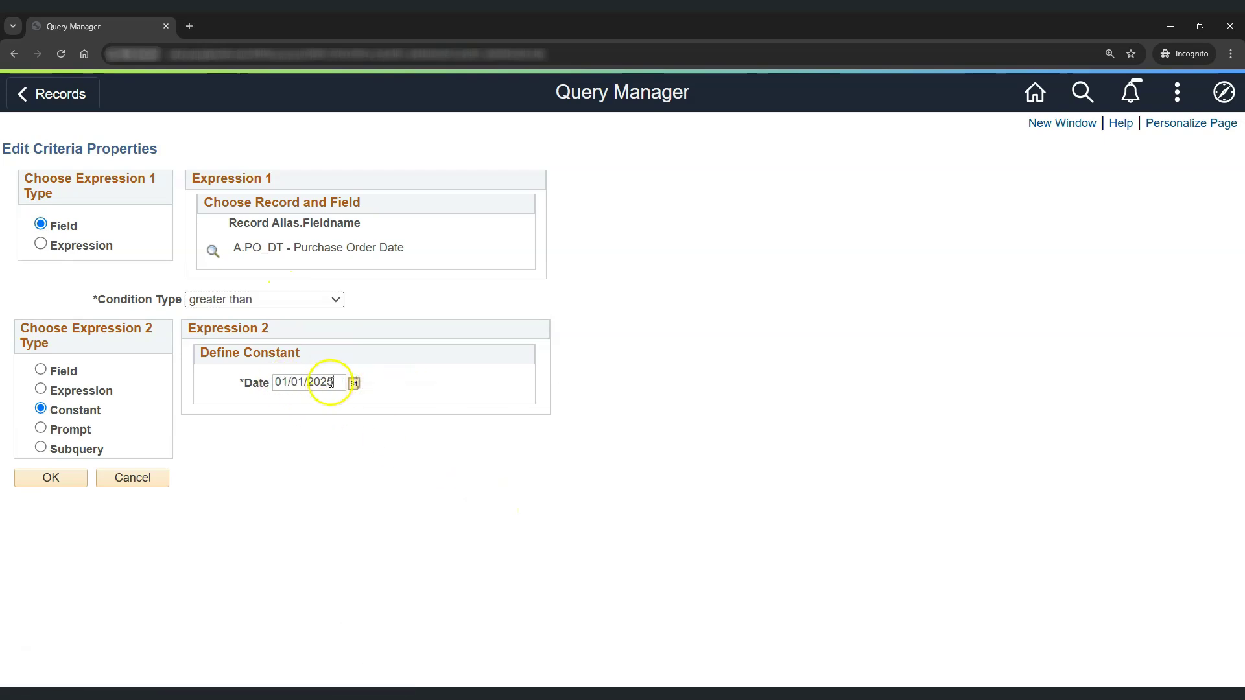
left_click(50, 478)
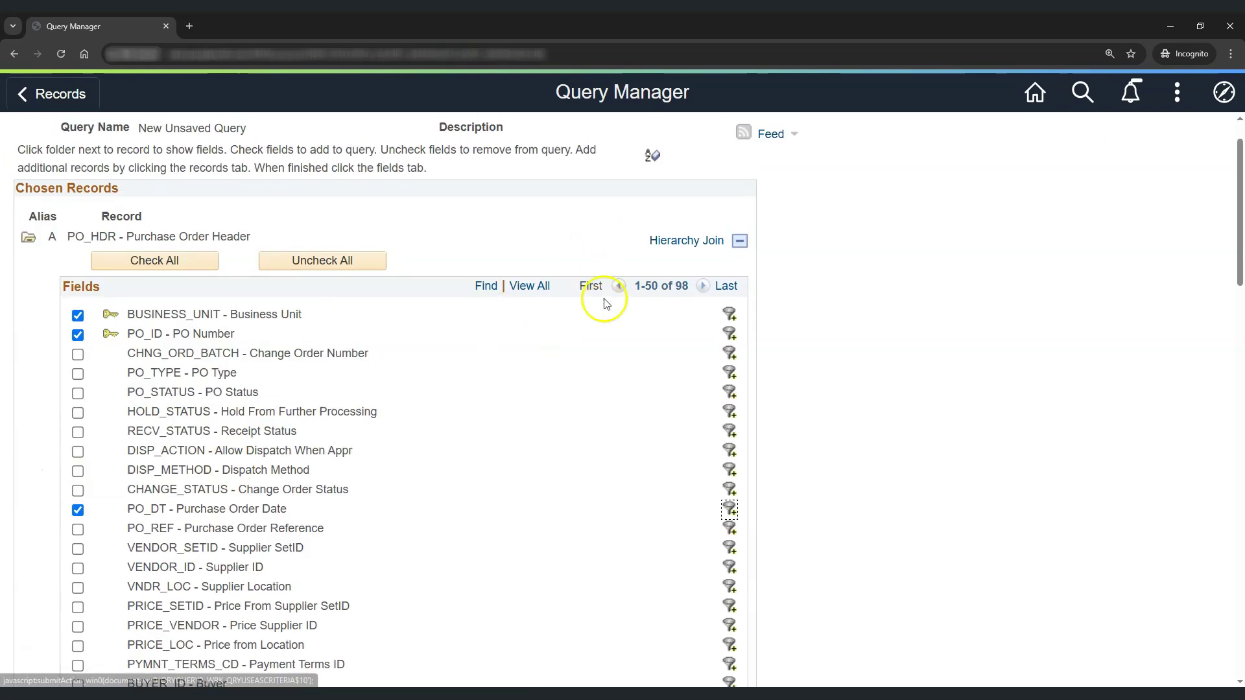
View the SQL of the purchase order header query and run it to check its output
scroll(605, 303, "up", 1)
left_click(680, 144)
left_click(738, 144)
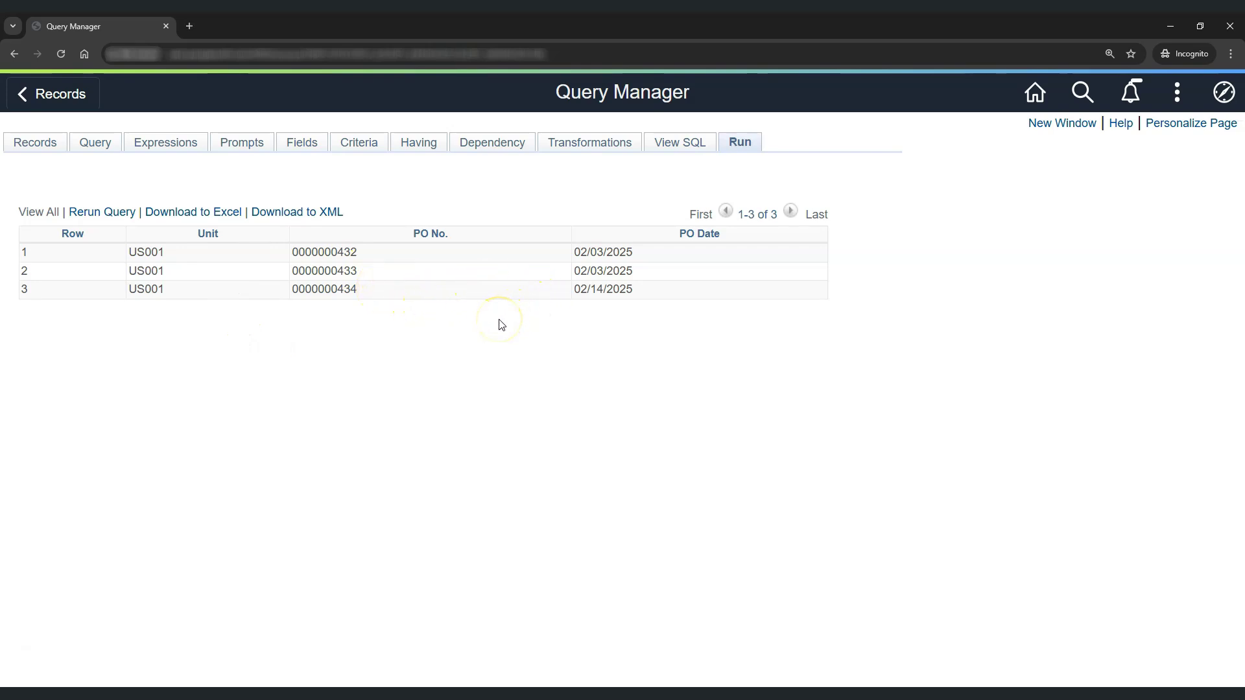
Return to the query definition and create a new union, checking which selection is being worked on
left_click(98, 149)
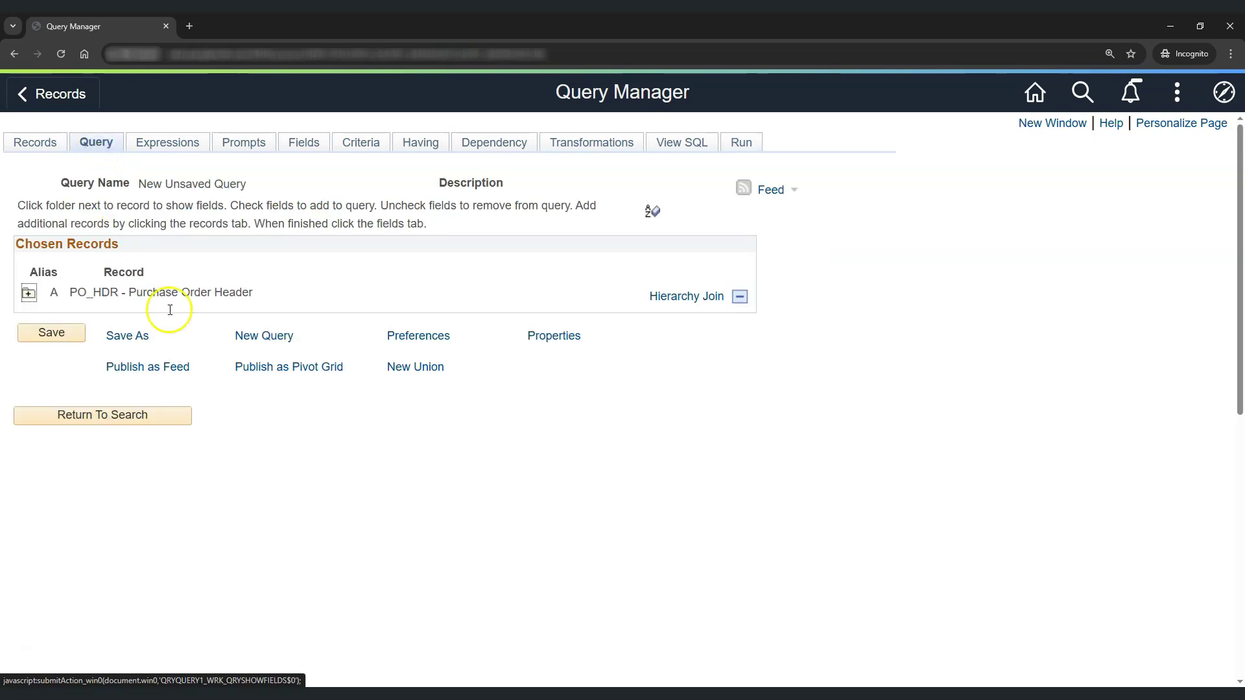
left_click(415, 366)
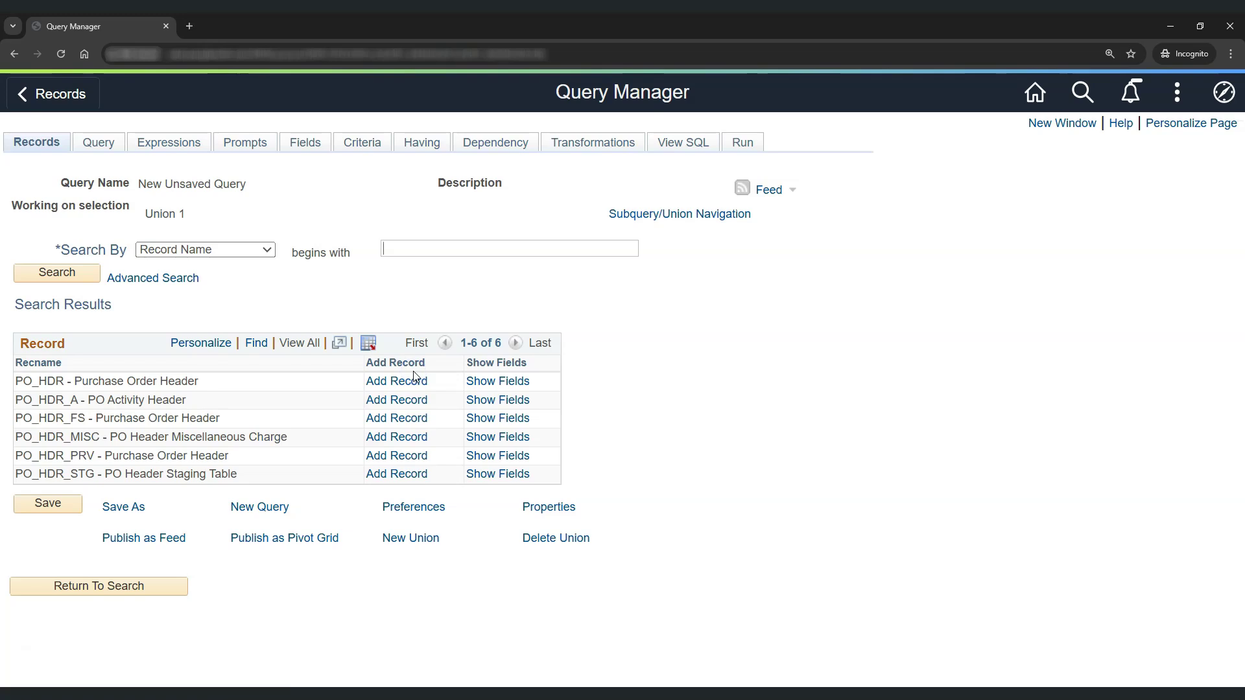
left_click(398, 365)
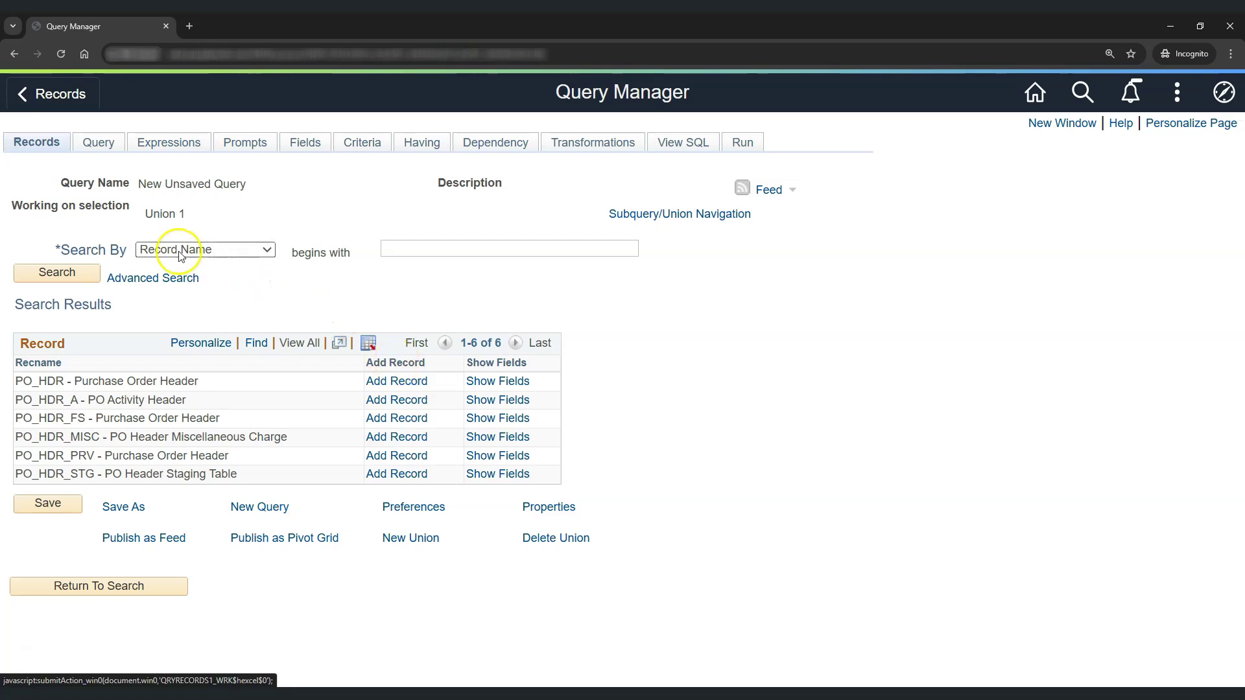
left_click(15, 206)
left_click_drag(15, 206, 188, 218)
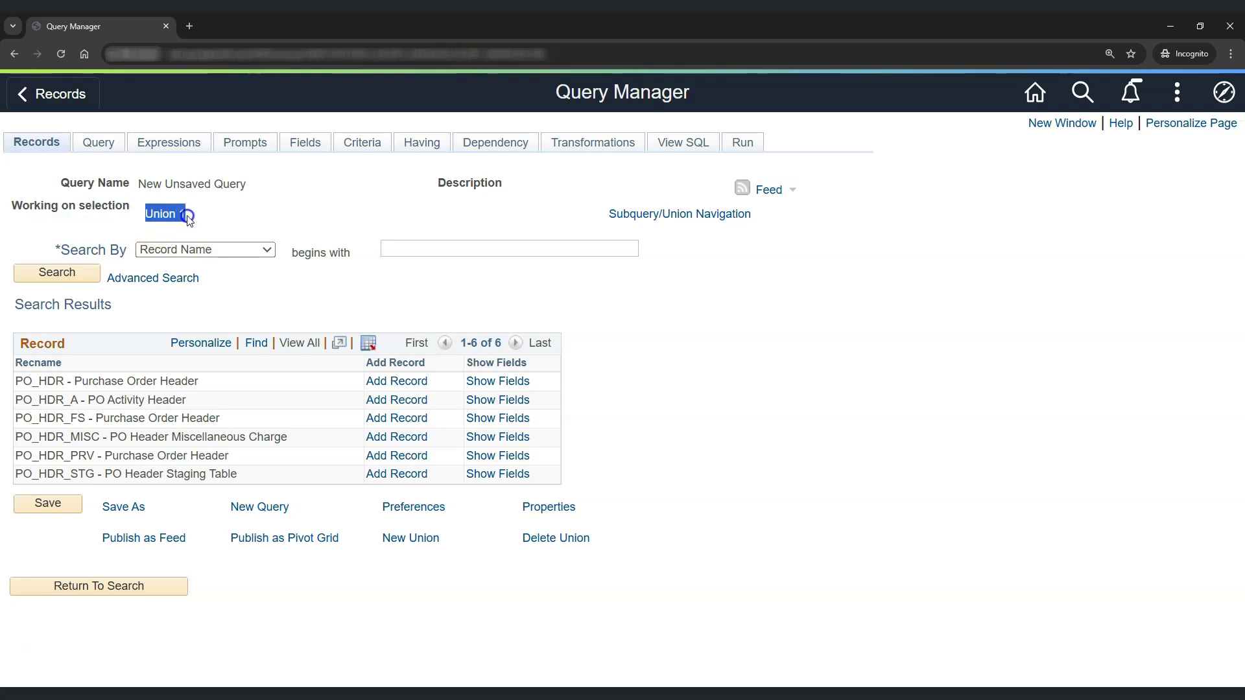
left_click(200, 220)
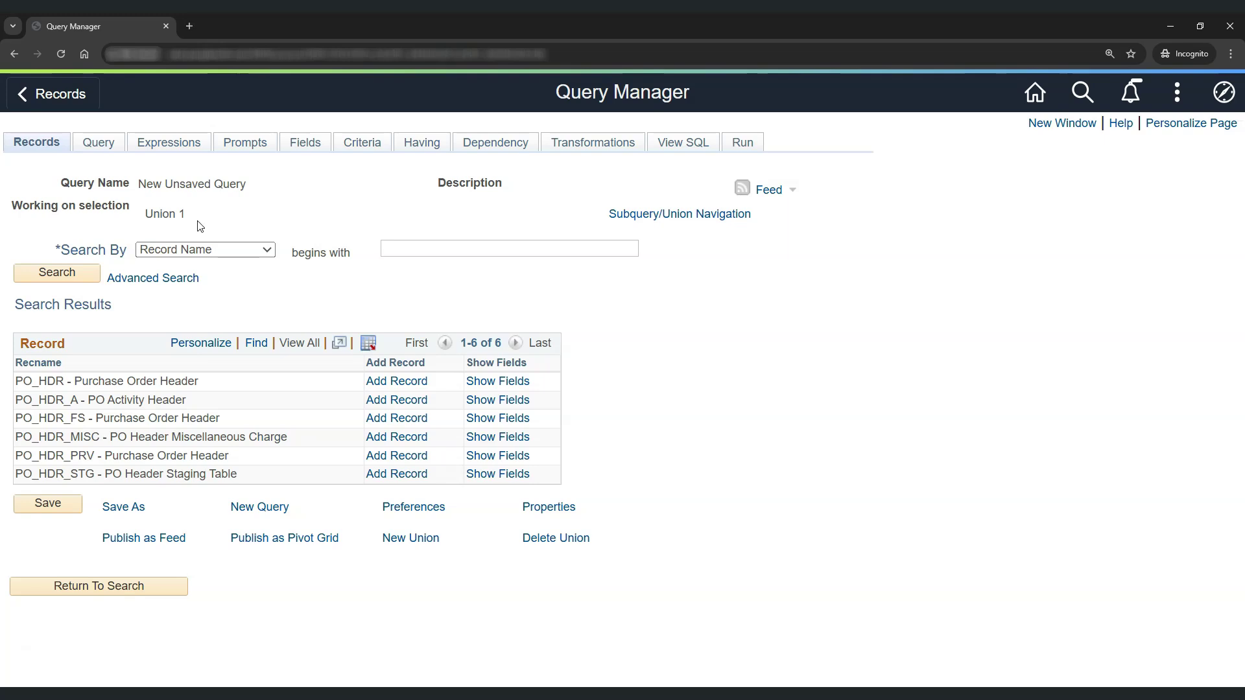
left_click(225, 229)
Use the subquery/union navigation to view the top level of the query and return to Union 1
left_click(676, 219)
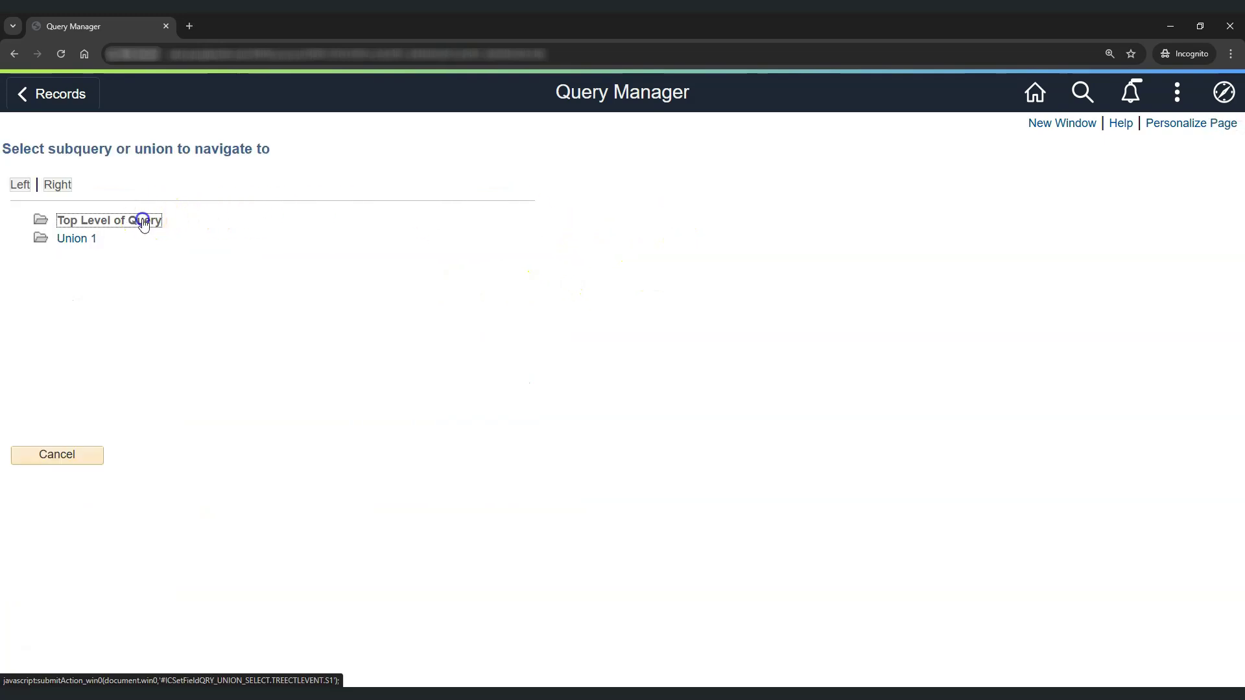
left_click(142, 221)
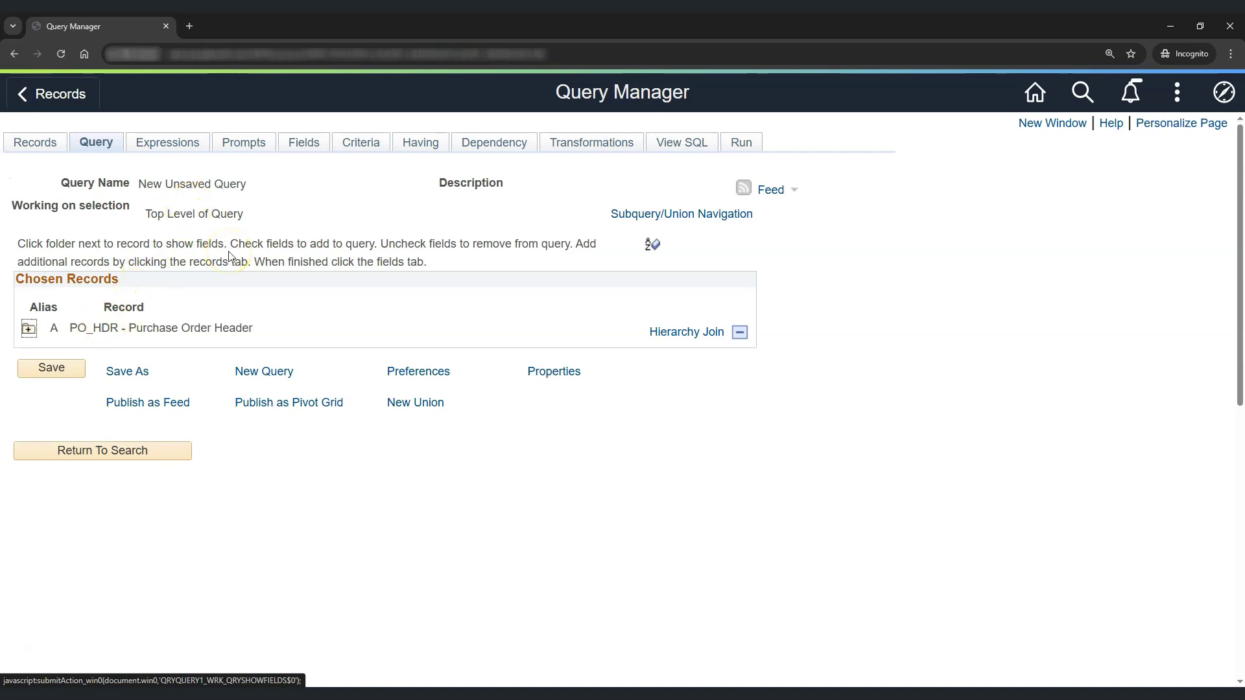
left_click(715, 215)
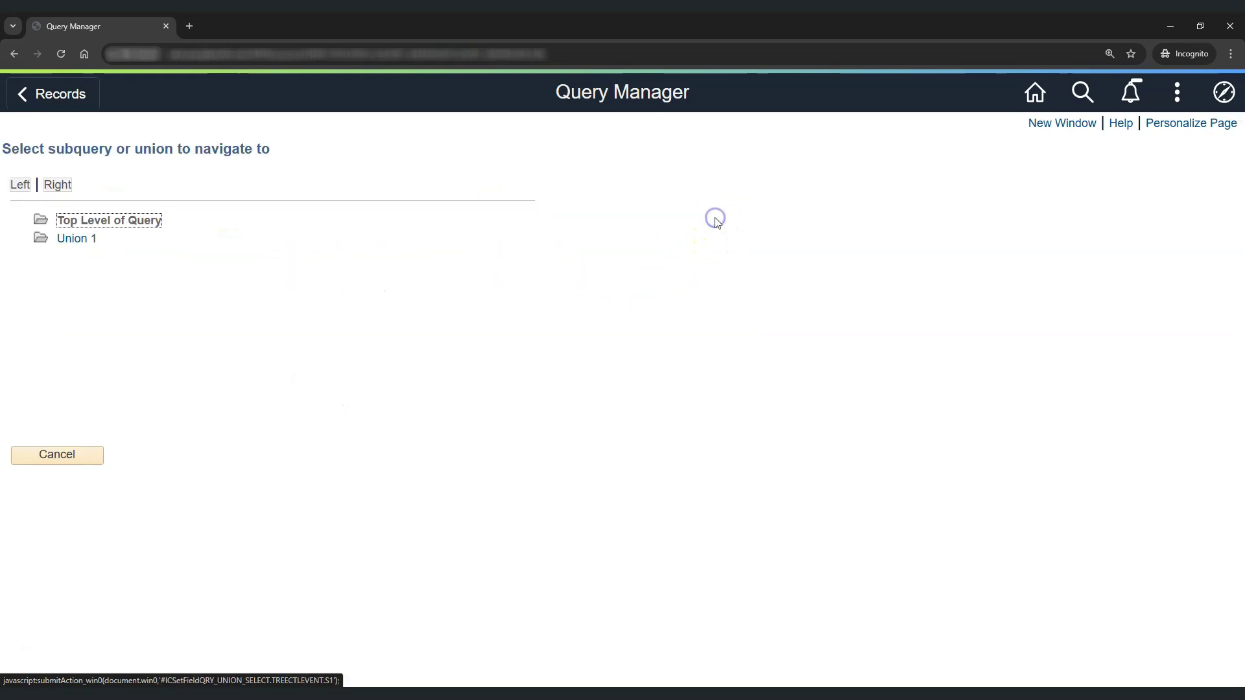
left_click(76, 240)
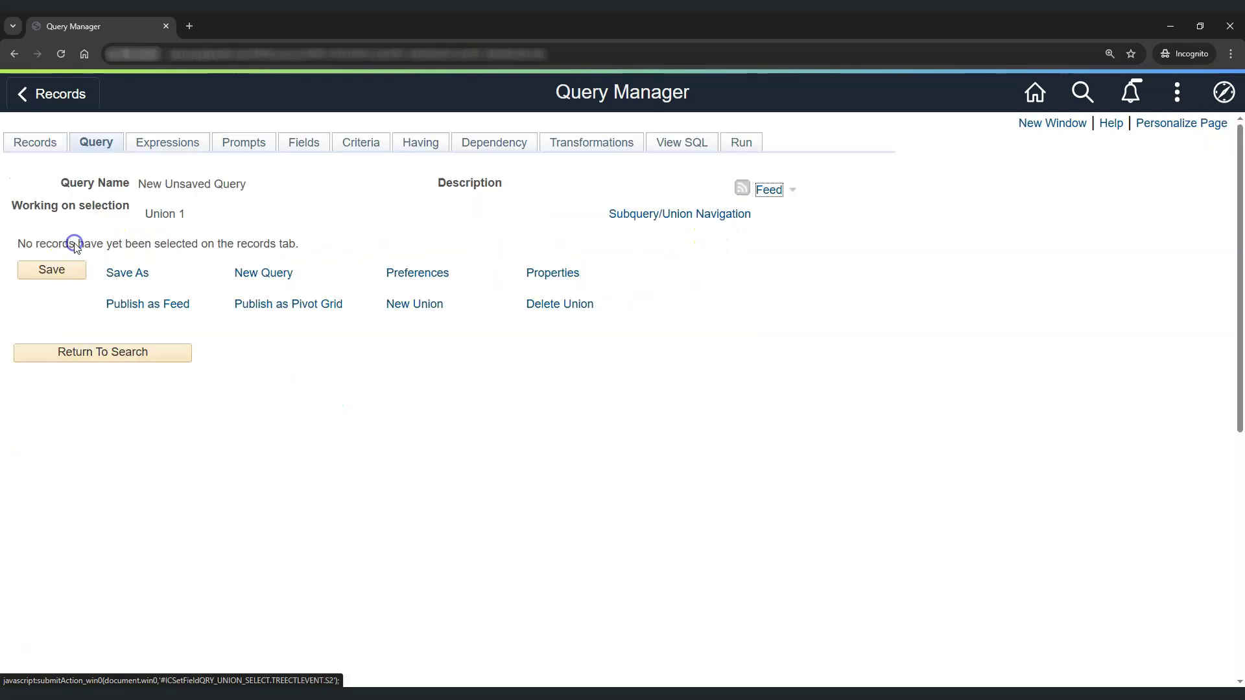
Search for records beginning with CUSTOM_OR, add CUSTOM_ORDR_TBL to Union 1, and include all of its fields
left_click(39, 141)
left_click(406, 246)
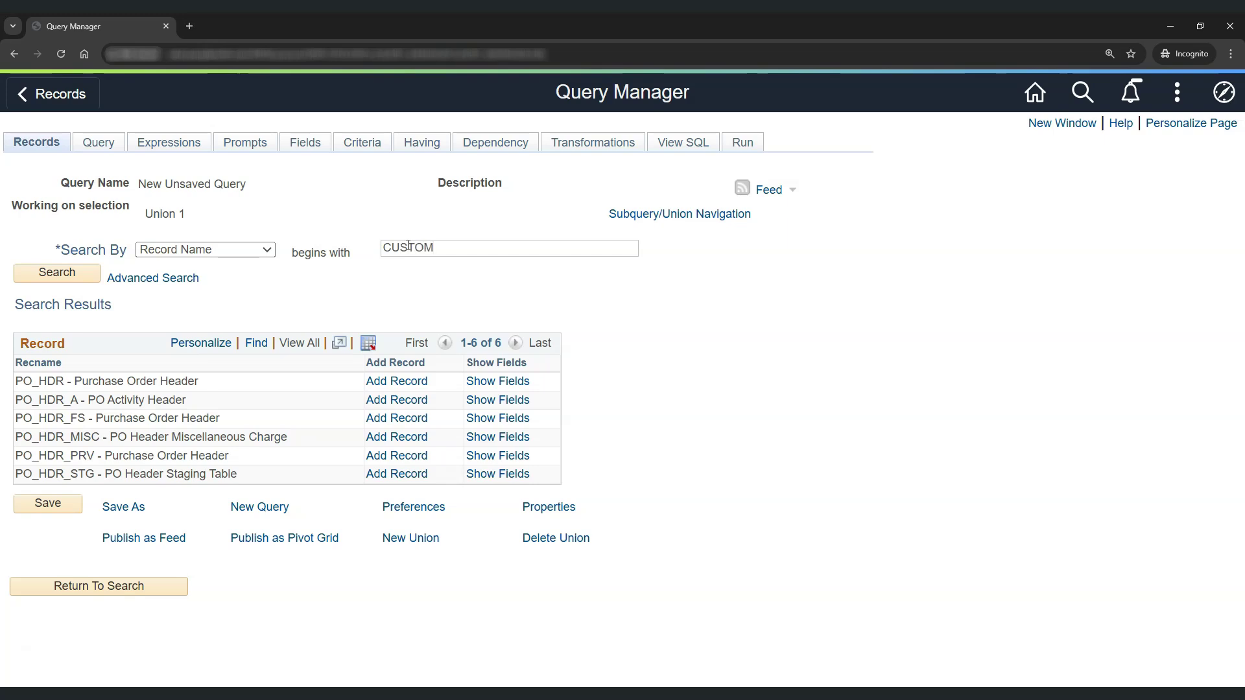
type("CUSTOM_OR")
key("Return")
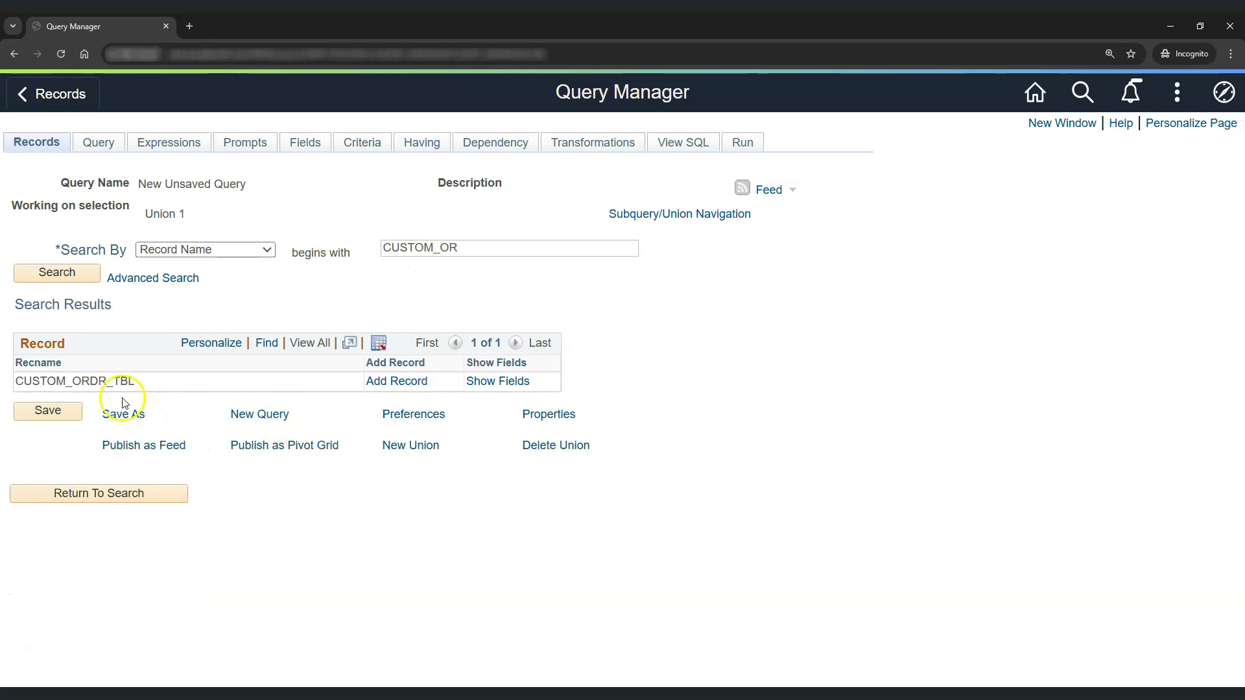
left_click(407, 385)
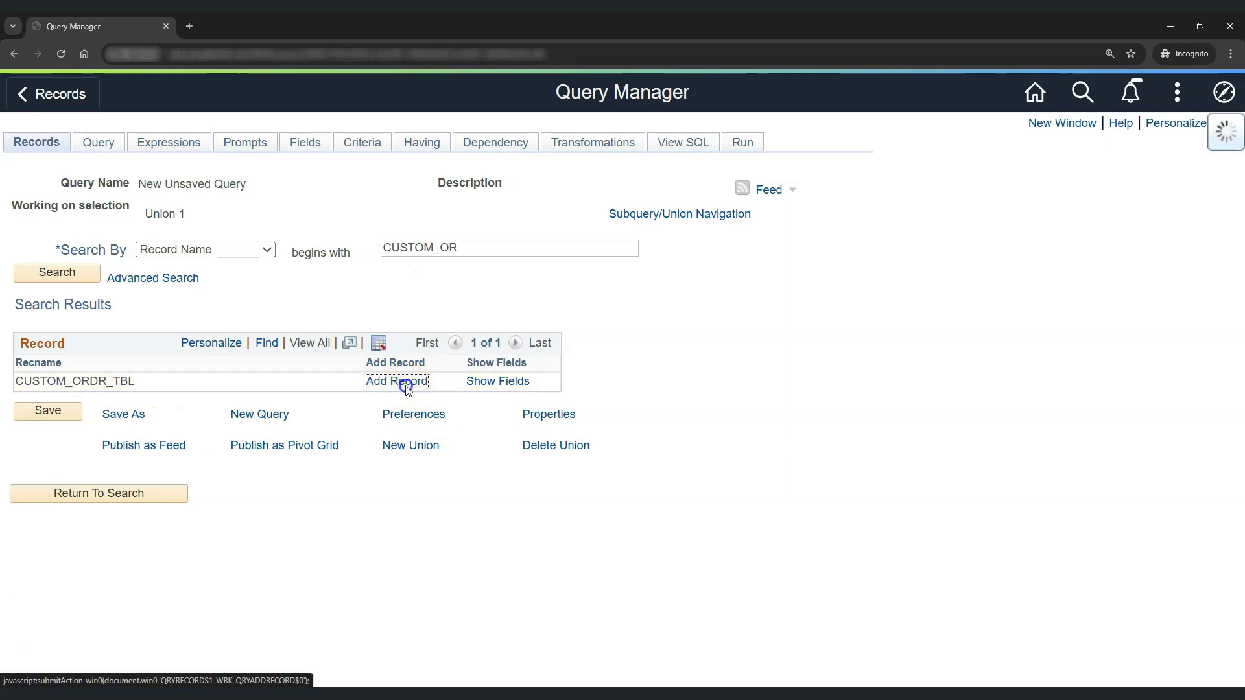
left_click(163, 351)
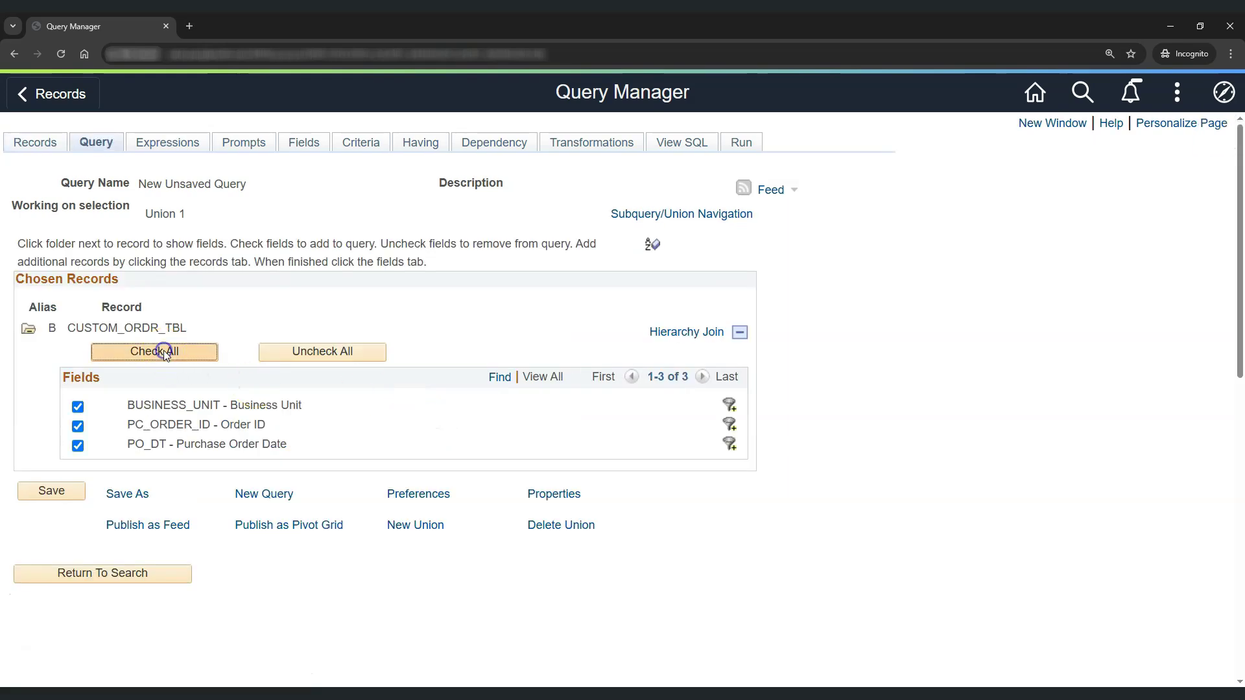
Add a criterion on the CUSTOM_ORDR_TBL record's PO_DT field: greater than the constant date 01/01/2025
left_click(730, 446)
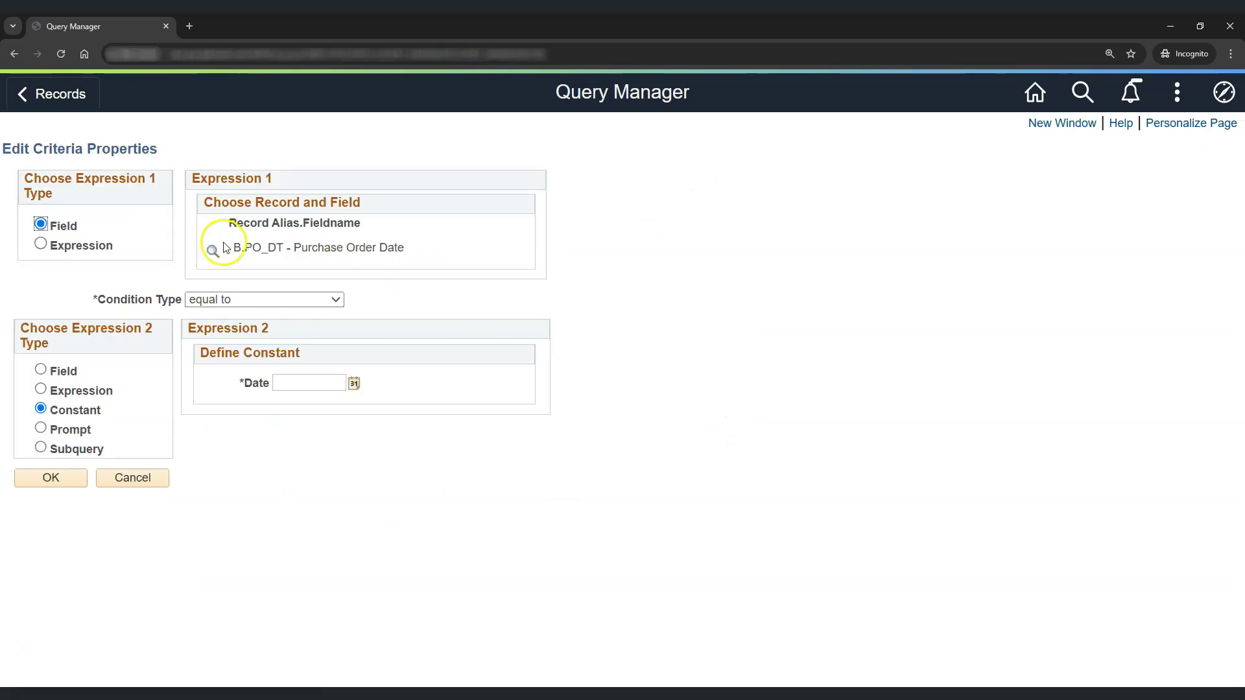
left_click(316, 300)
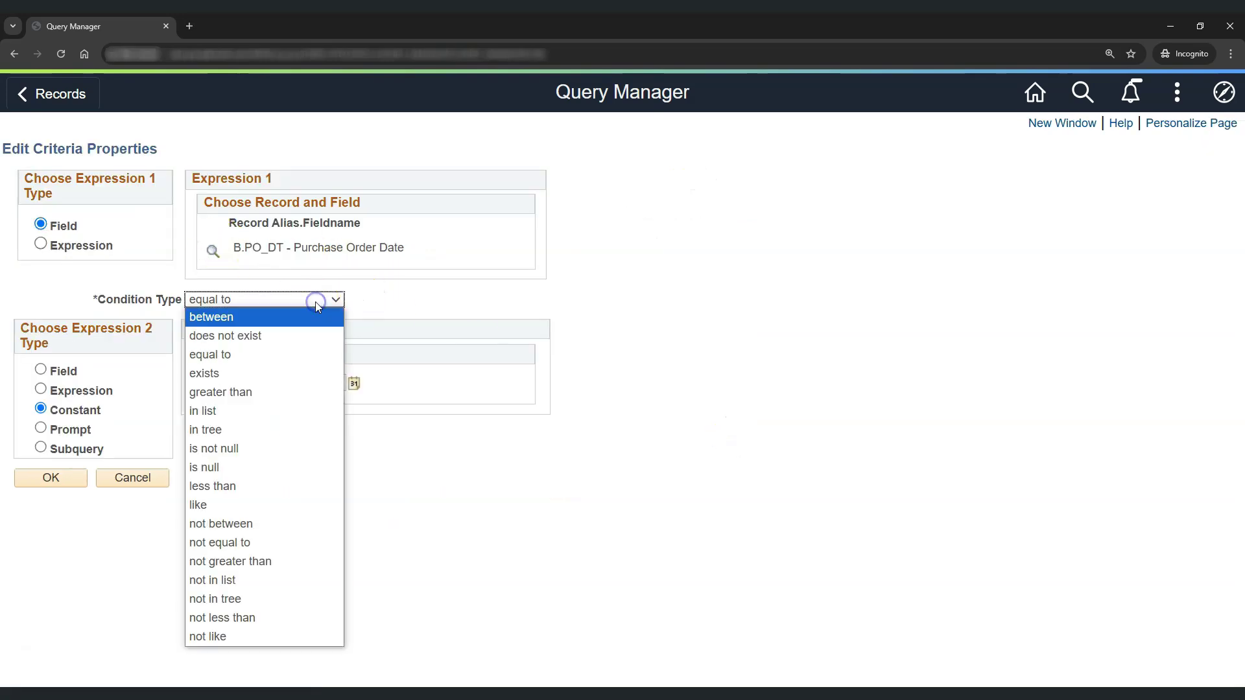
left_click(279, 391)
left_click(354, 383)
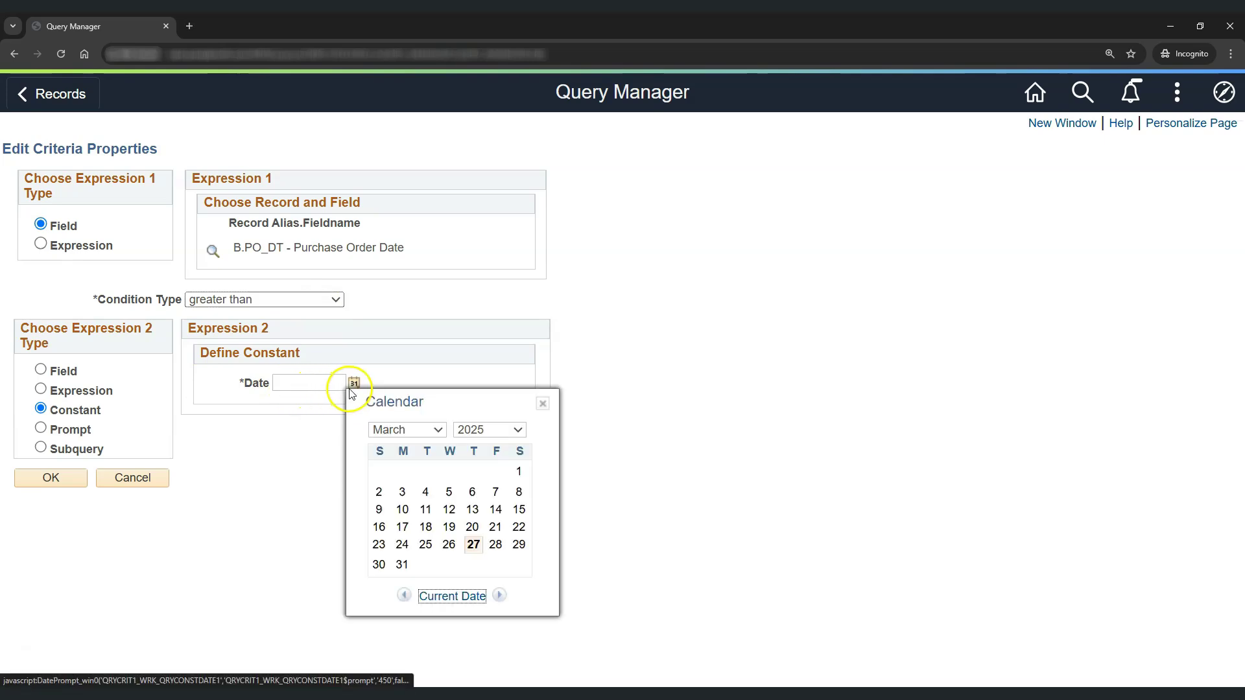
left_click(433, 430)
left_click(414, 445)
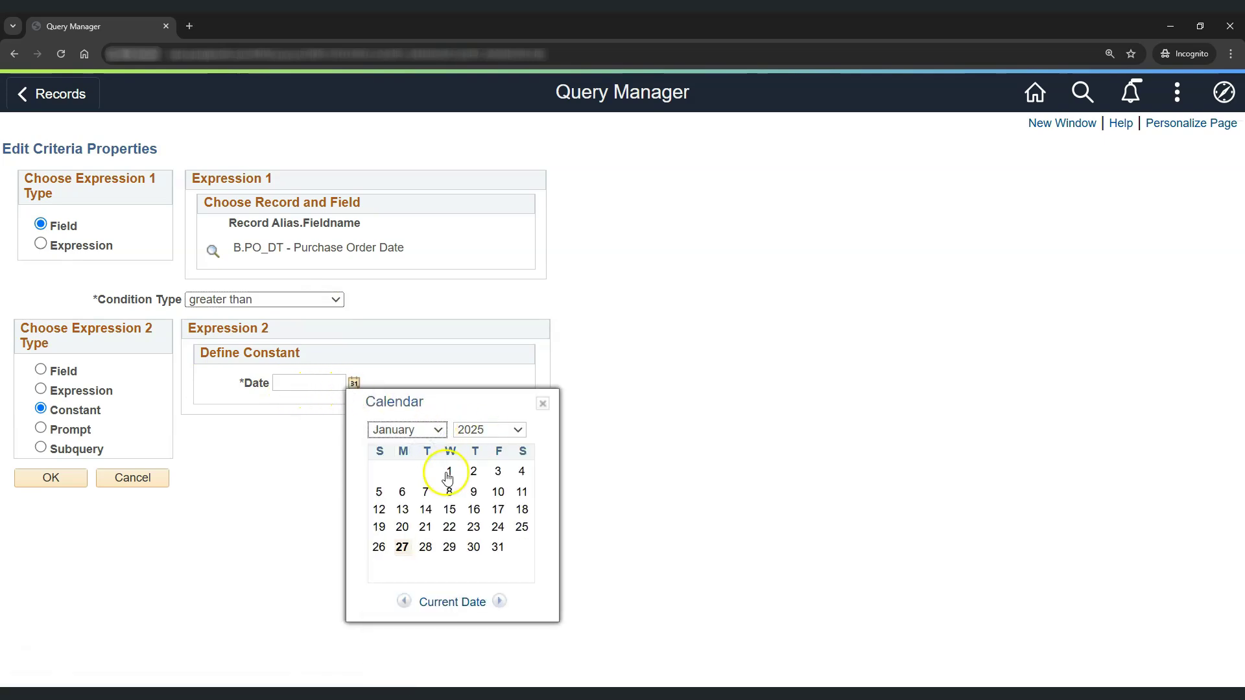
left_click(447, 472)
left_click(48, 483)
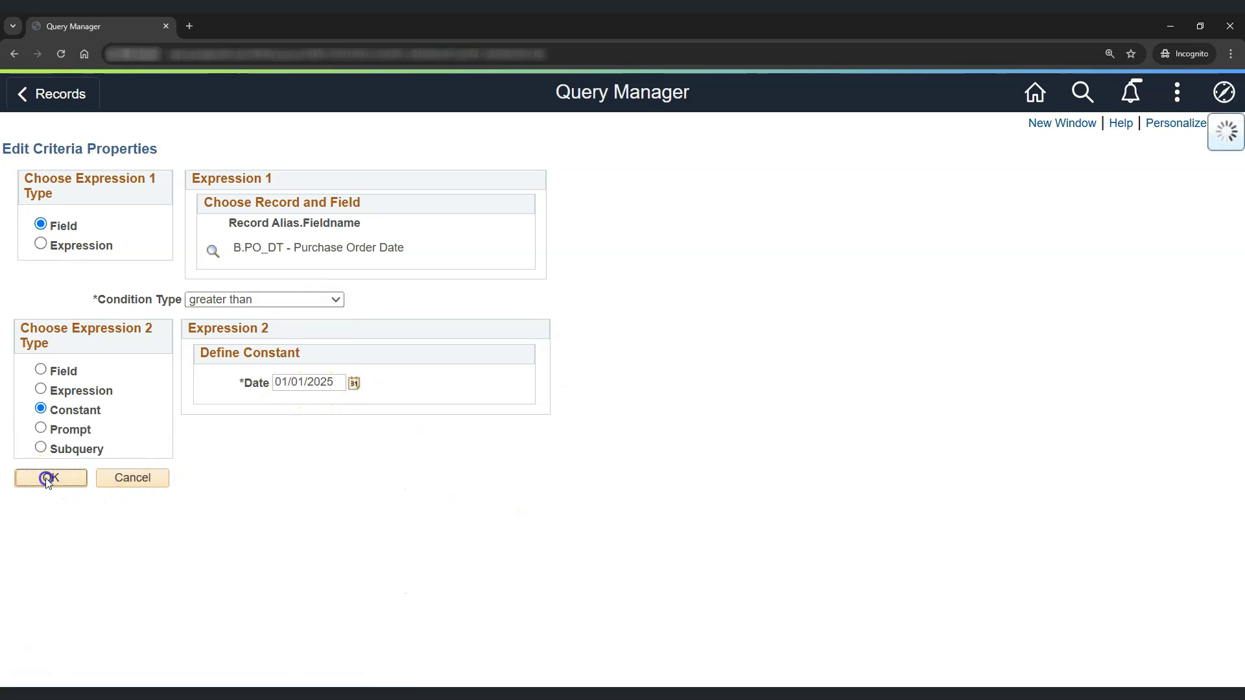
Examine both SELECT statements and the UNION keyword in the query's SQL, and run the combined query
left_click(678, 147)
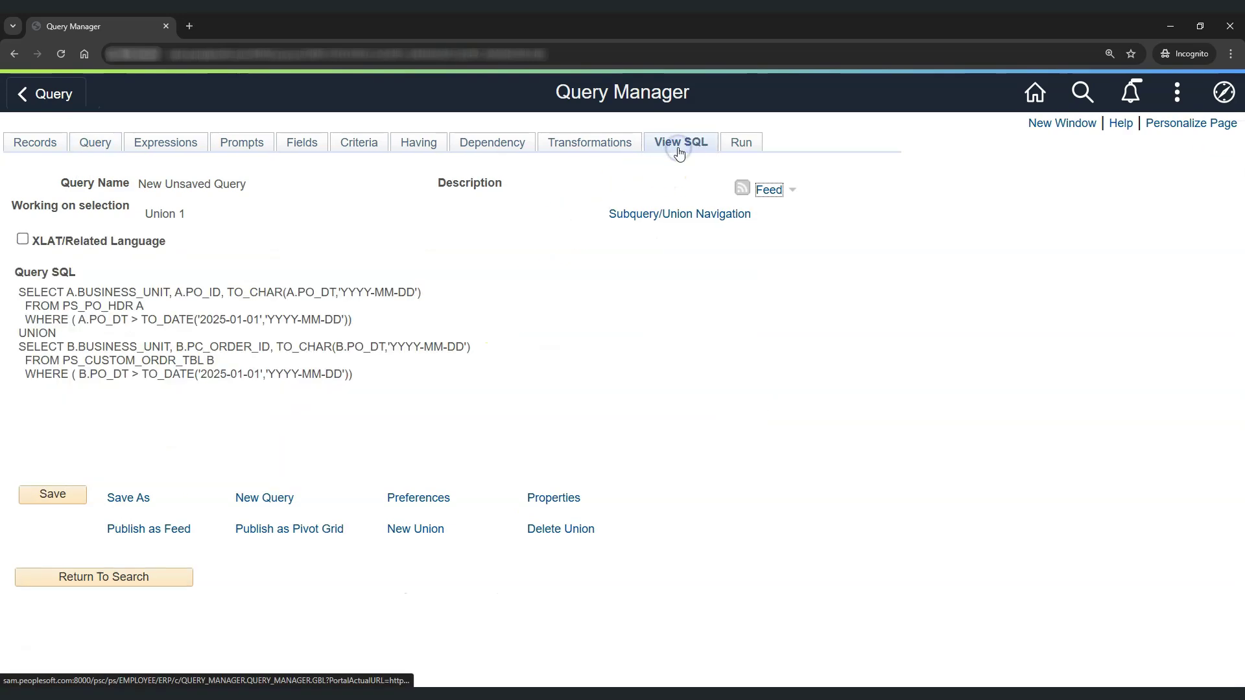
left_click_drag(21, 291, 353, 318)
left_click(146, 339)
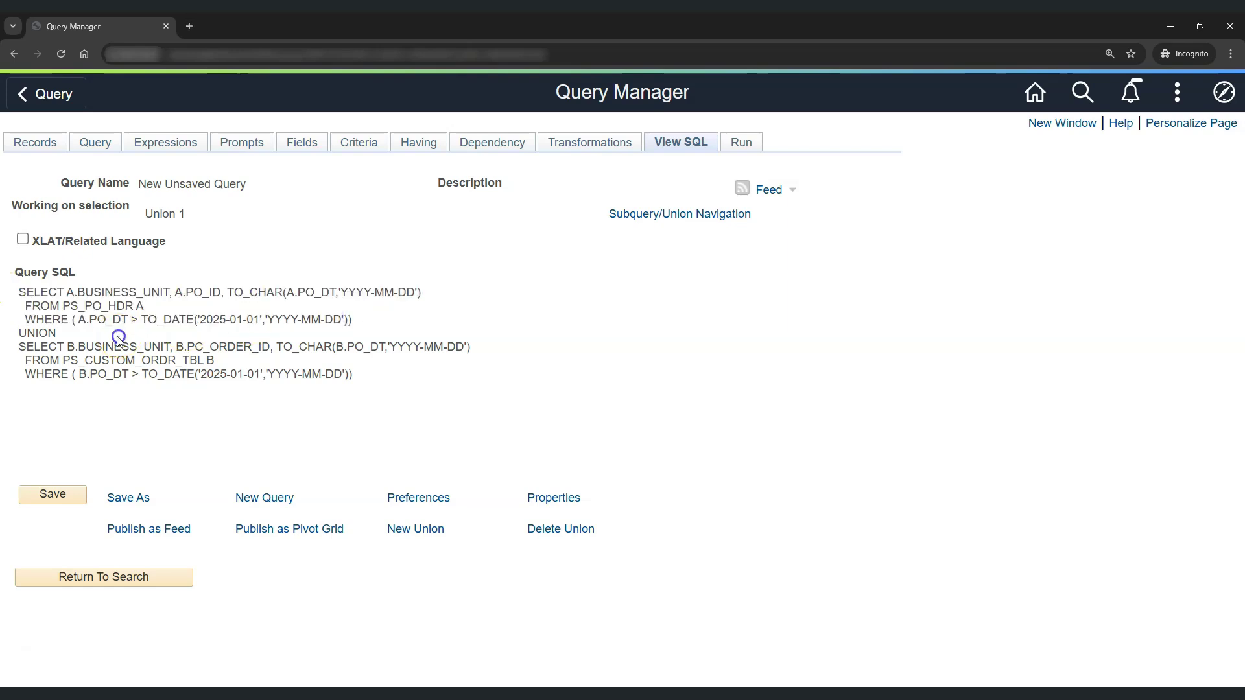
double_click(39, 334)
left_click(70, 358)
left_click_drag(21, 347, 360, 376)
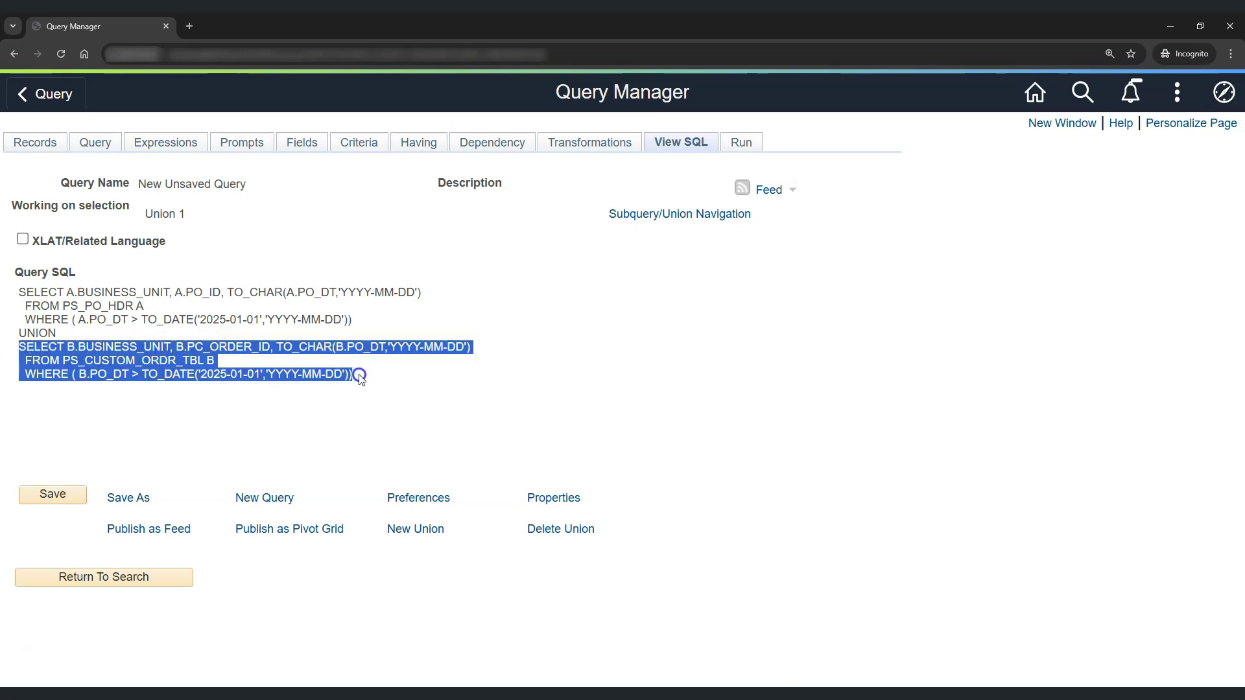
left_click(395, 374)
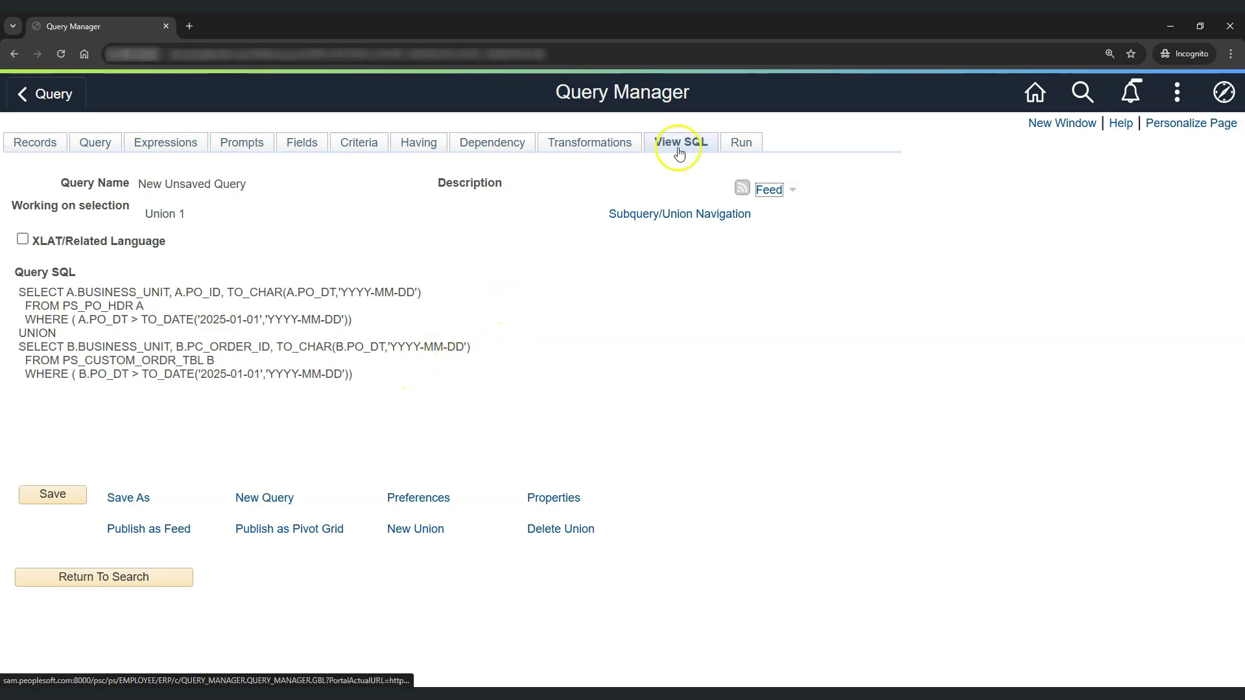
left_click(744, 143)
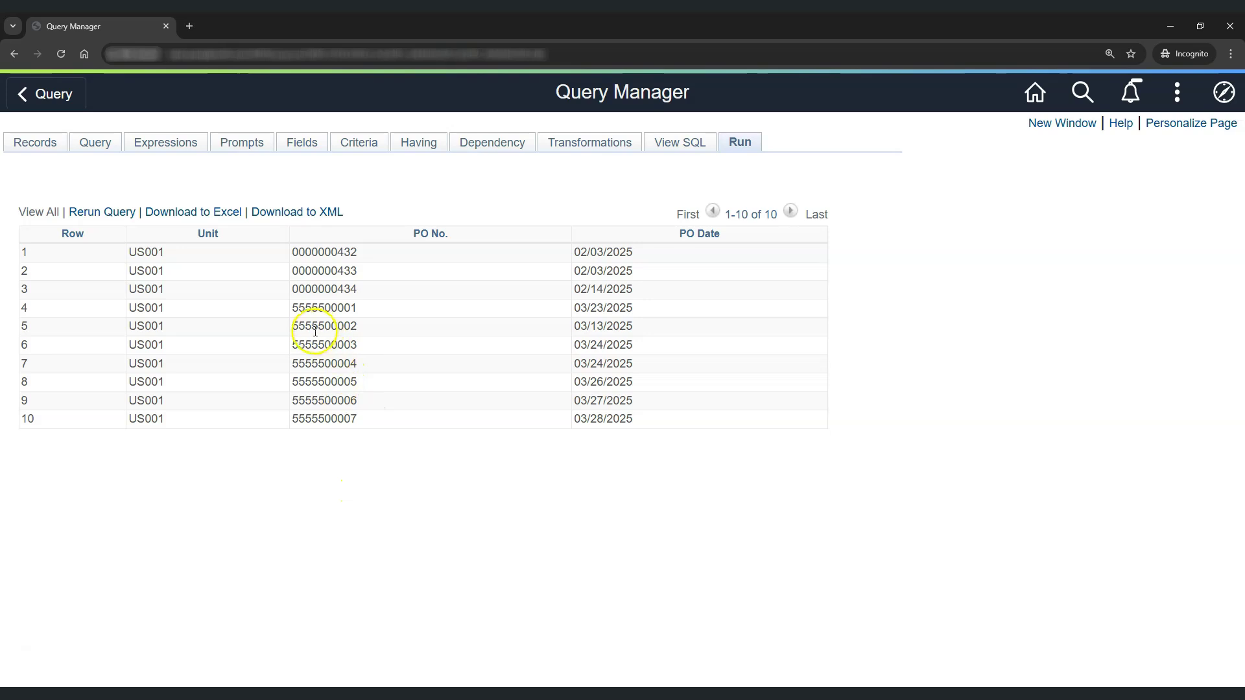
Examine the combined query results, comparing the purchase order rows from PO_HDR with those from CUSTOM_ORDR_TBL
left_click_drag(293, 253, 633, 286)
left_click(363, 324)
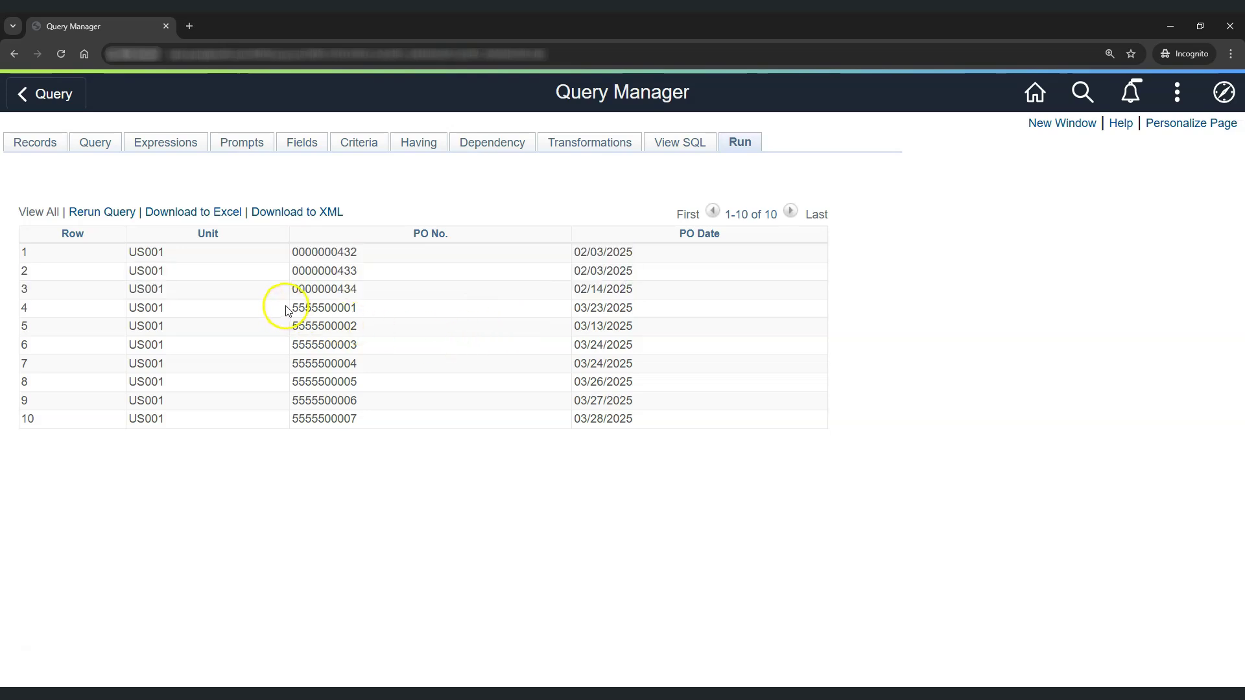
left_click_drag(291, 308, 659, 422)
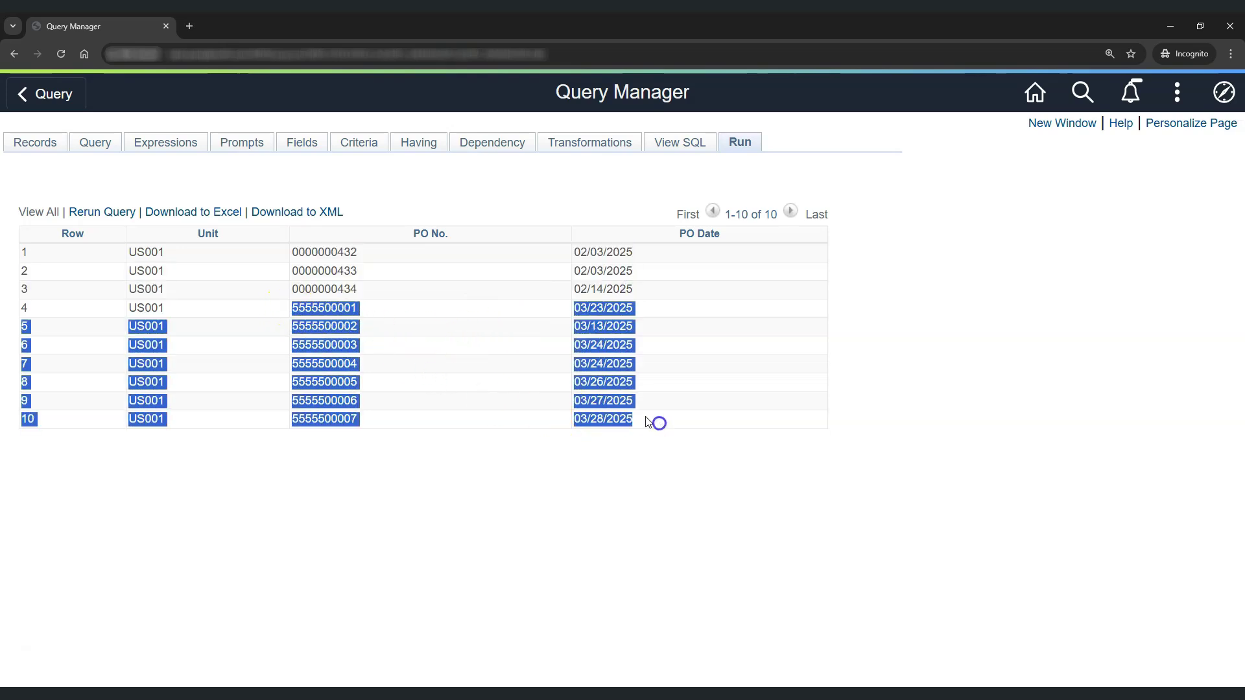
left_click(518, 403)
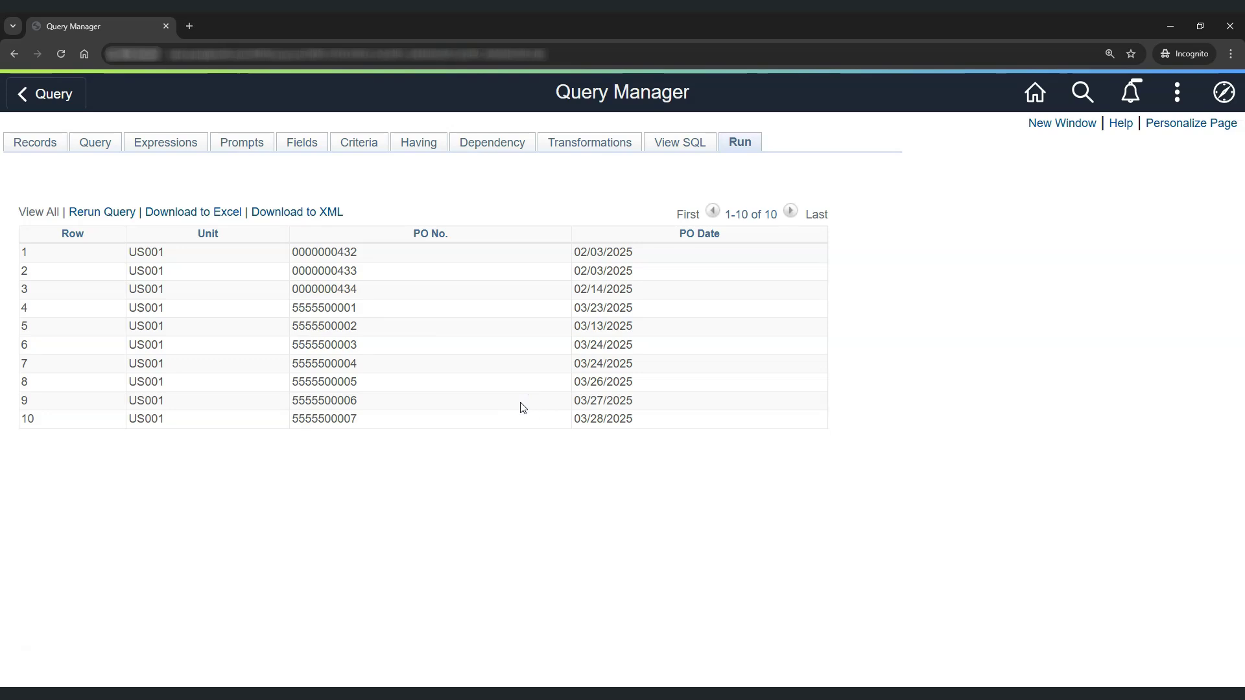
left_click_drag(130, 252, 647, 253)
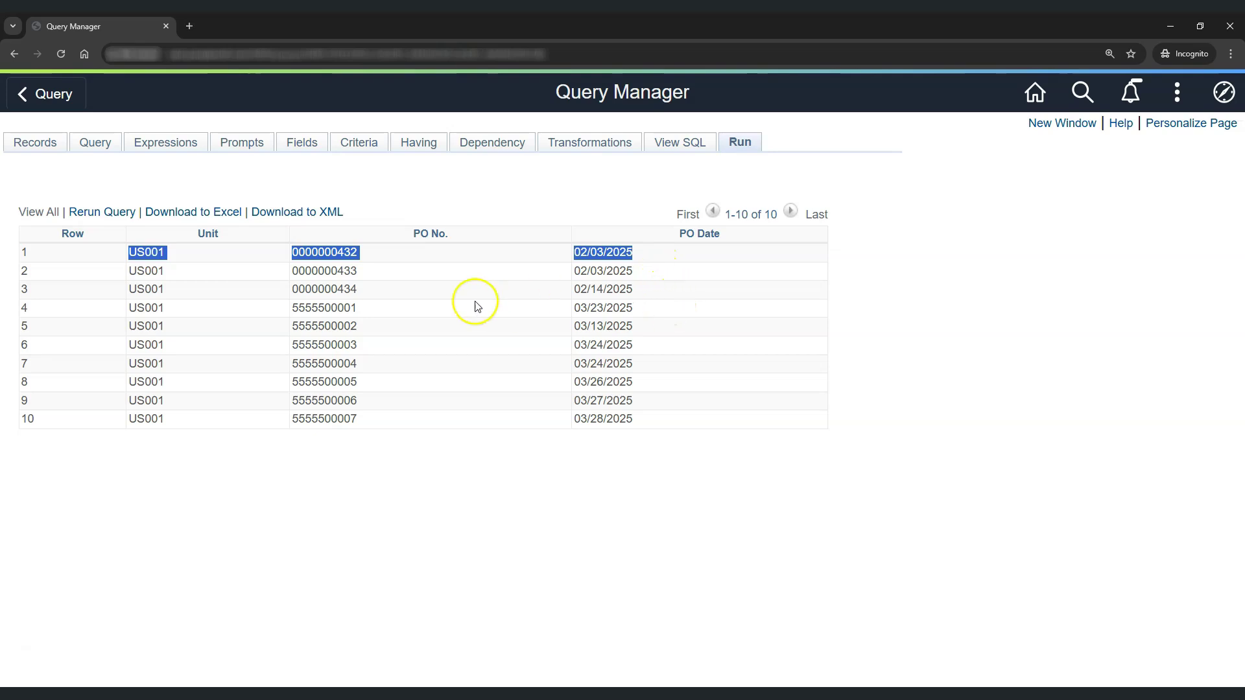
left_click(433, 315)
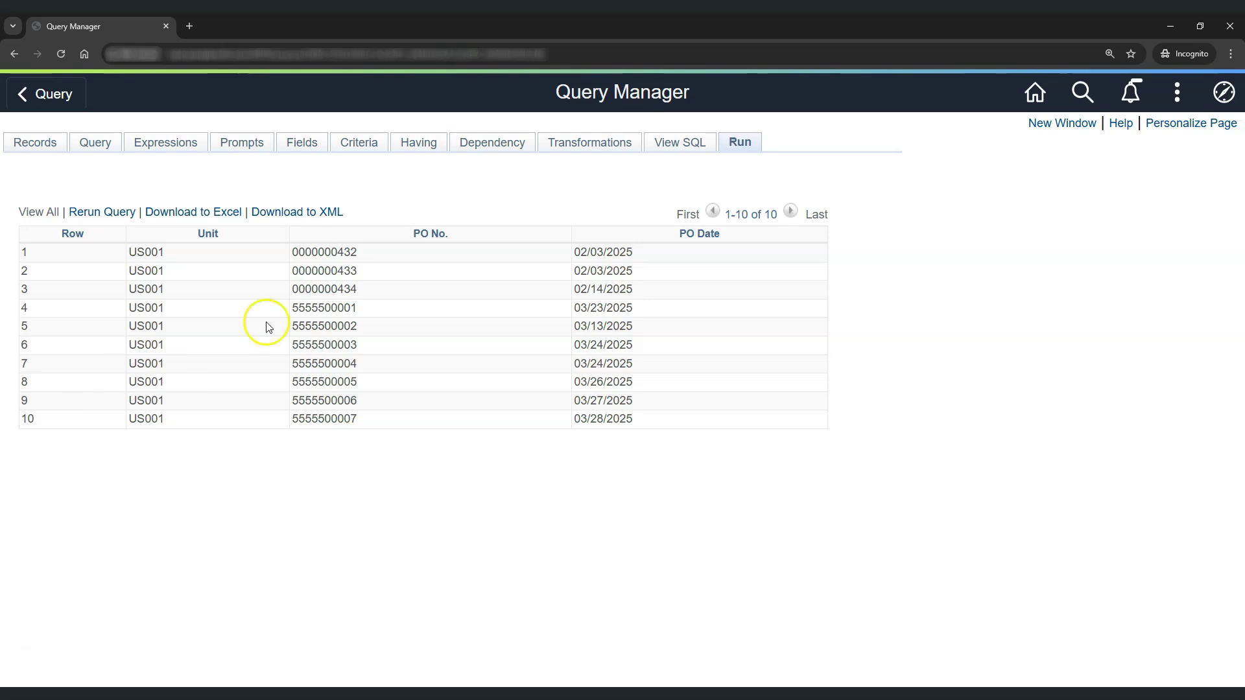
At the top level of the query, add a character expression 'PO Header Table' with length 25
left_click(673, 148)
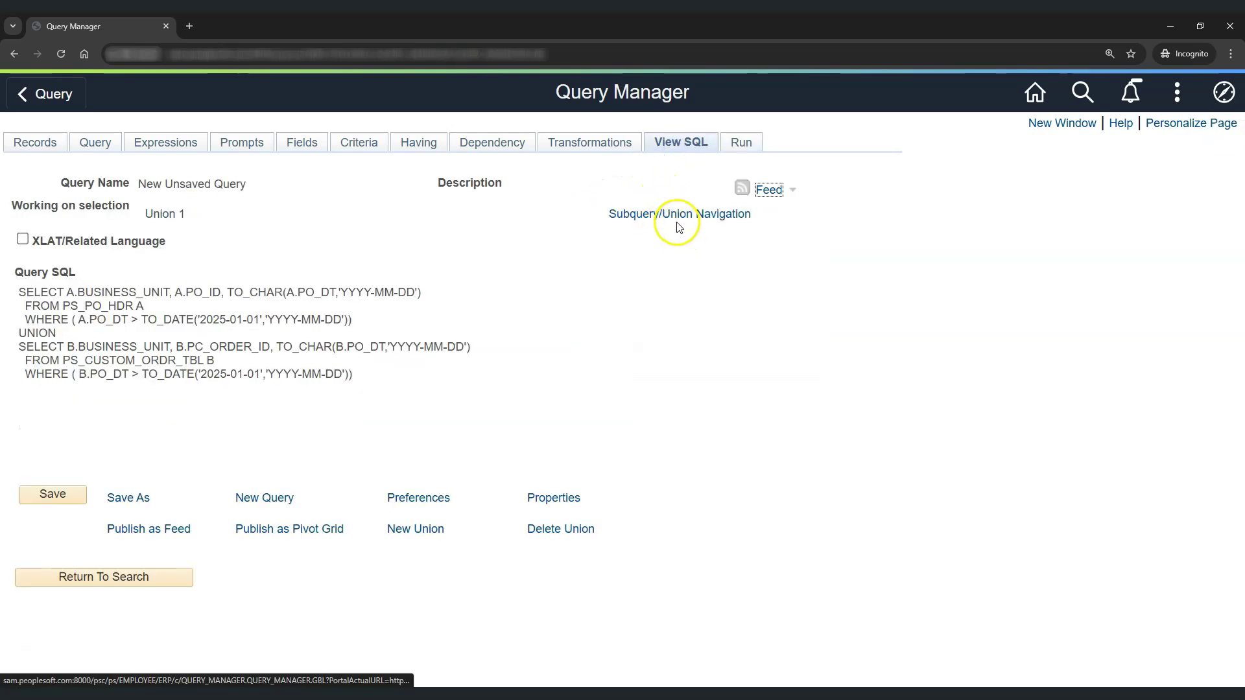
left_click(672, 214)
left_click(116, 223)
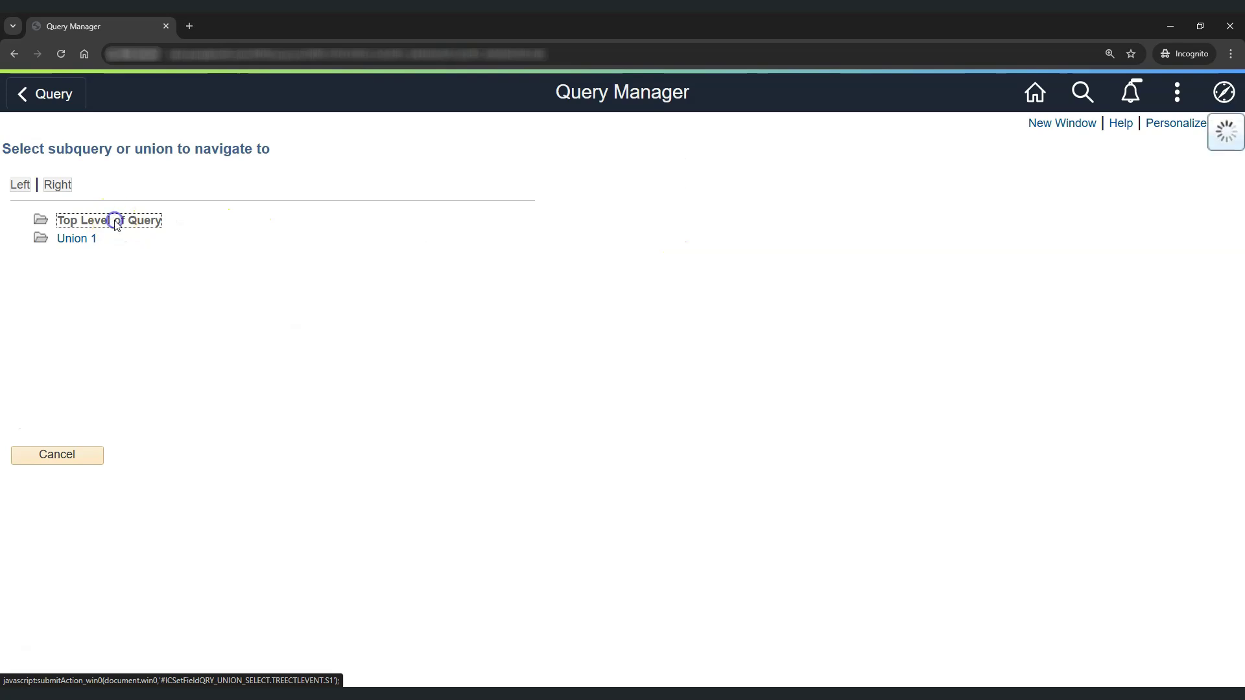
left_click(187, 147)
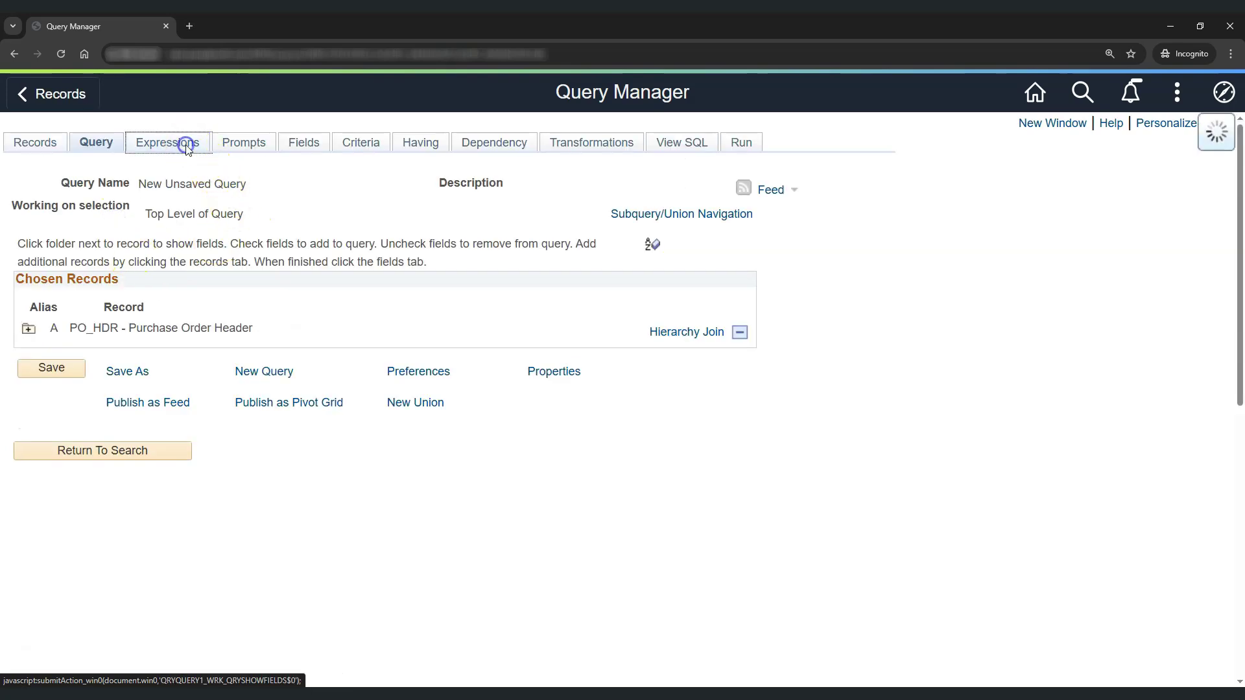
left_click(116, 241)
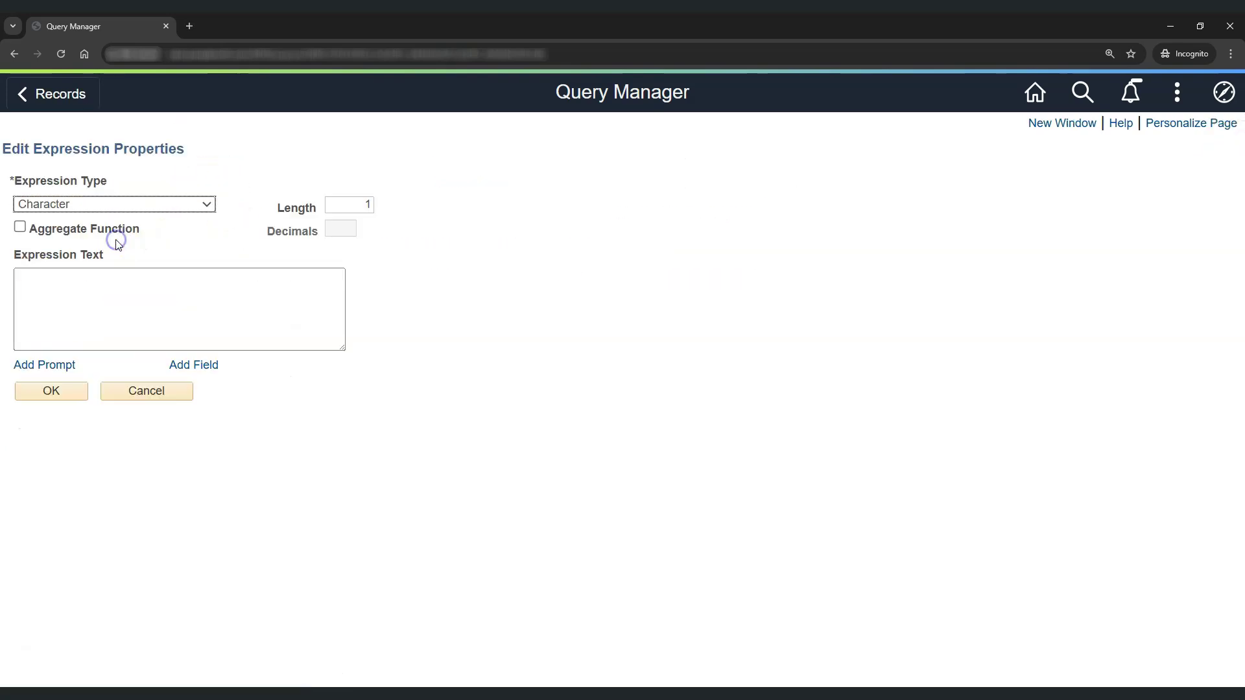
left_click(190, 284)
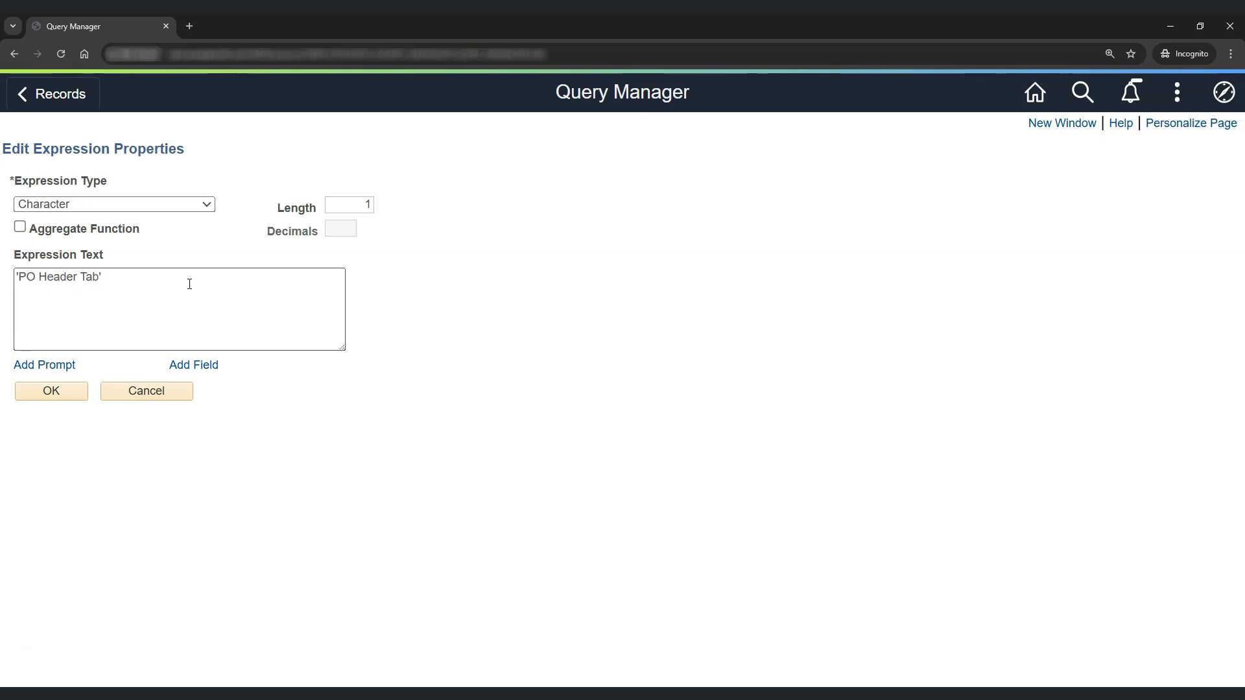
left_click_drag(356, 205, 378, 207)
left_click(307, 233)
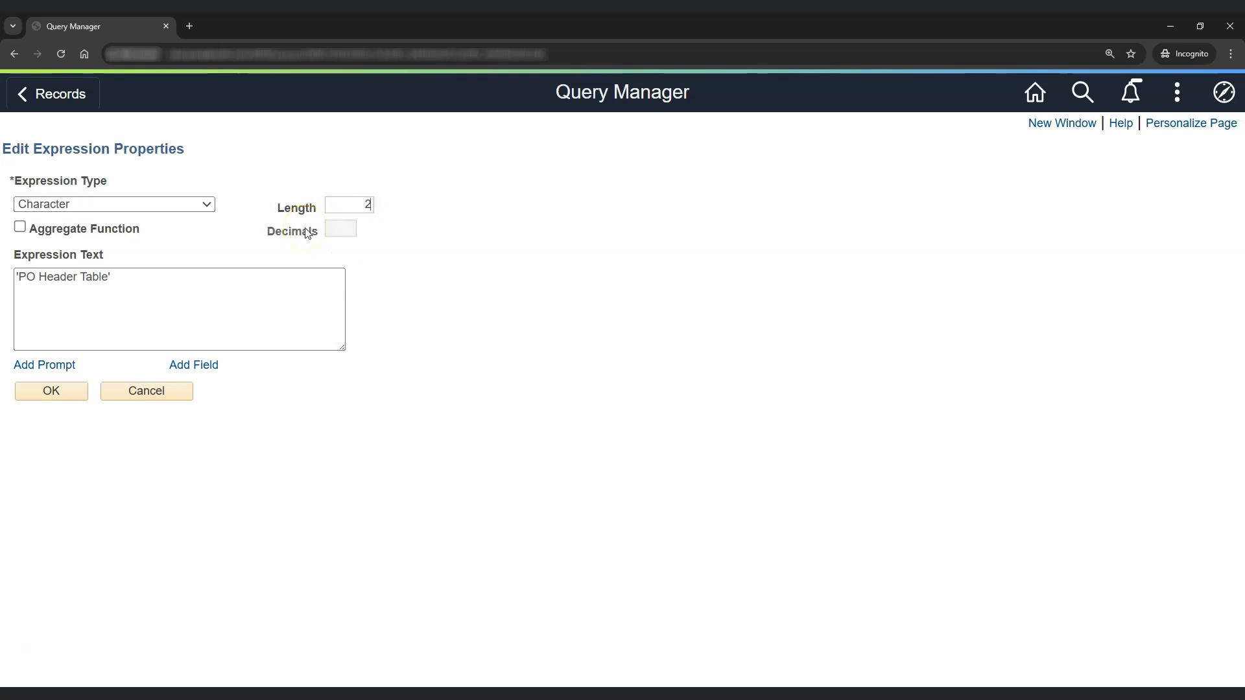
left_click(61, 390)
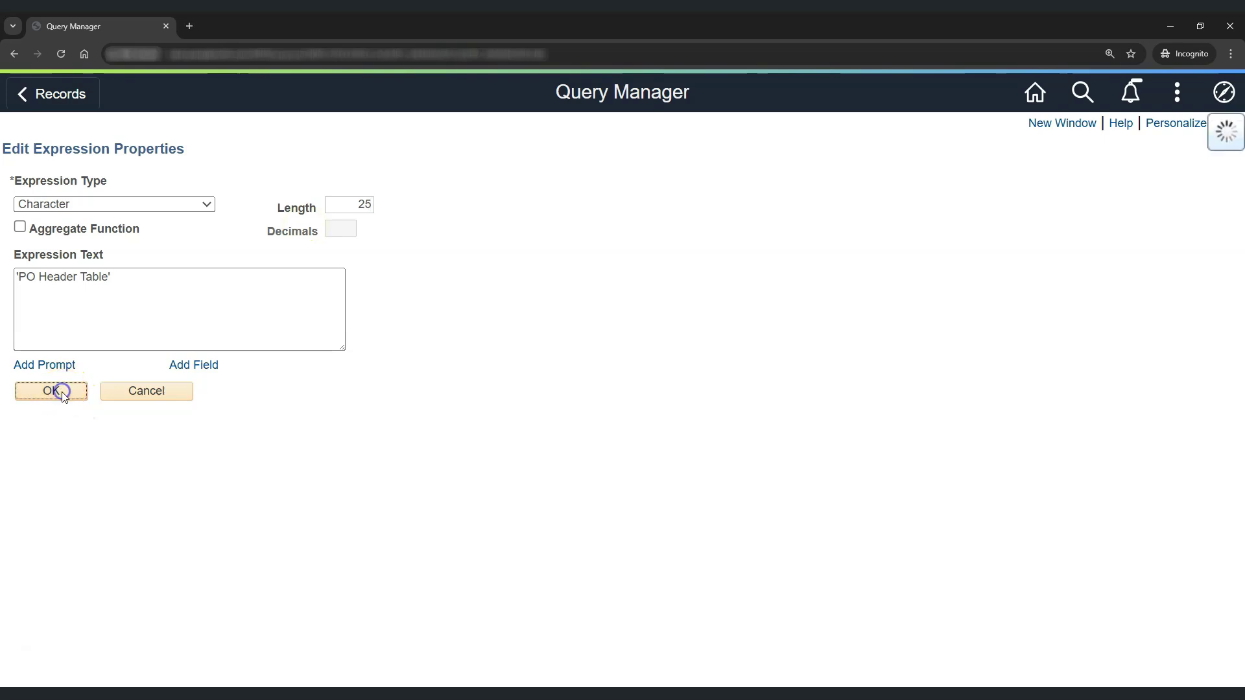
Use the 'PO Header Table' expression as a query field and reorder it to column 1
left_click(590, 315)
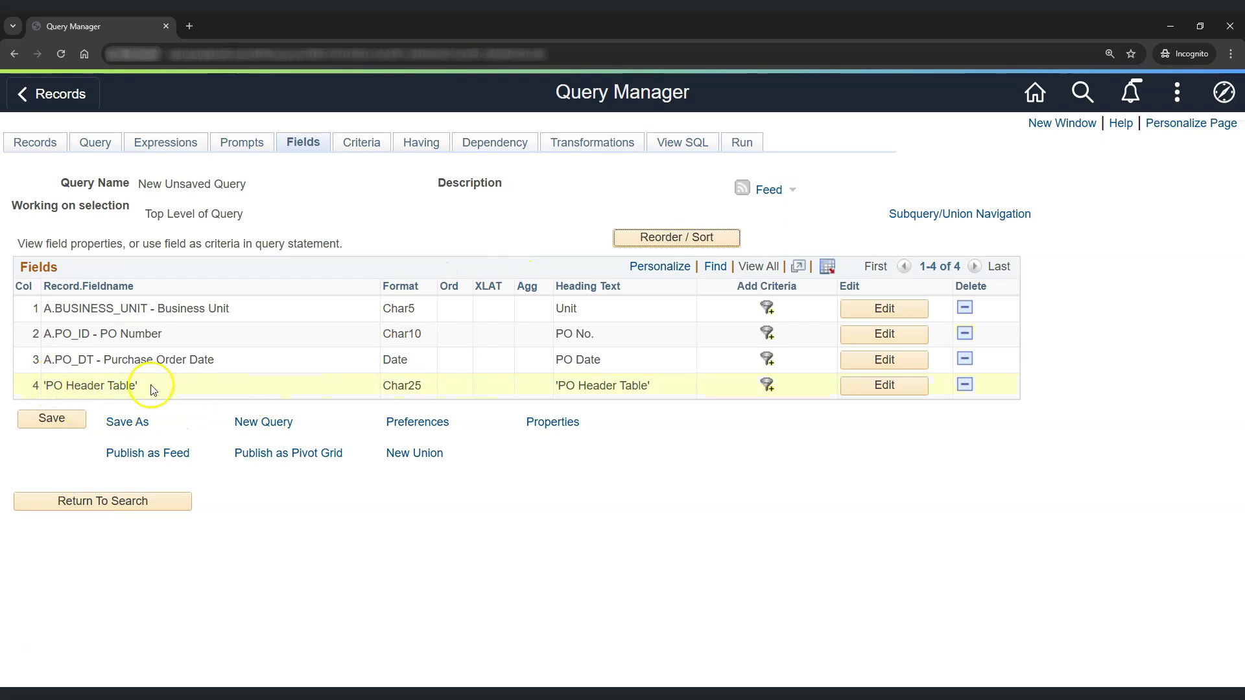
left_click(676, 238)
left_click(69, 372)
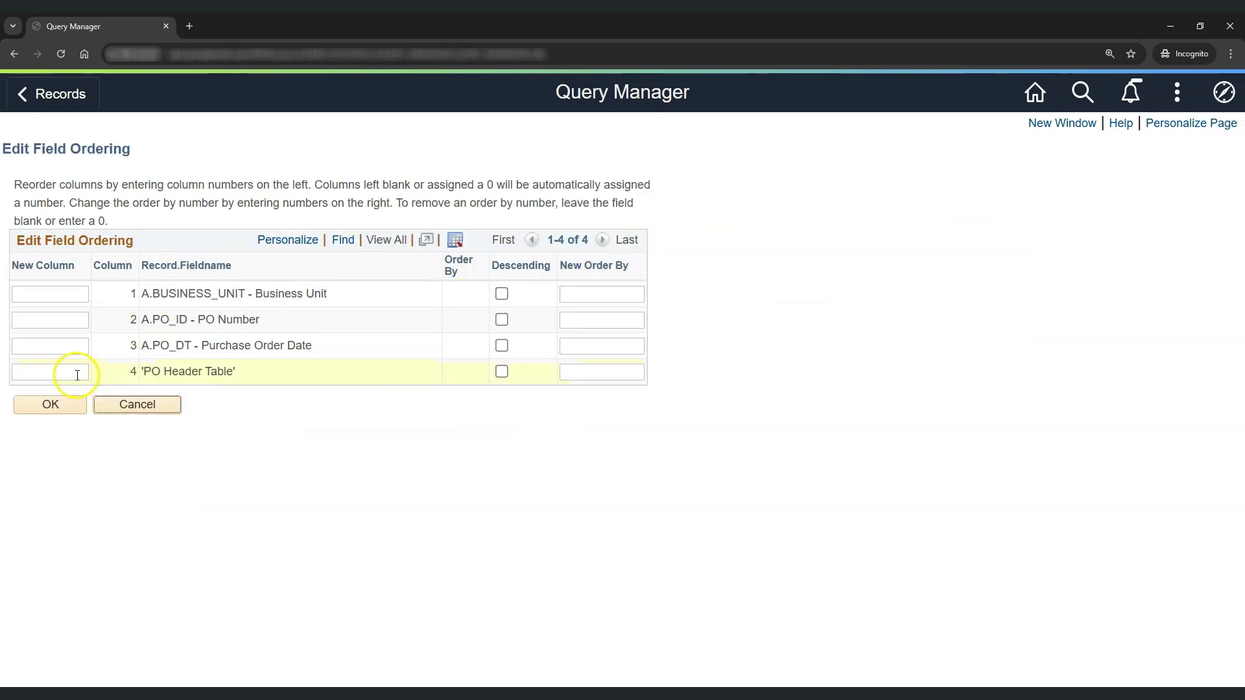
type("1")
left_click(76, 404)
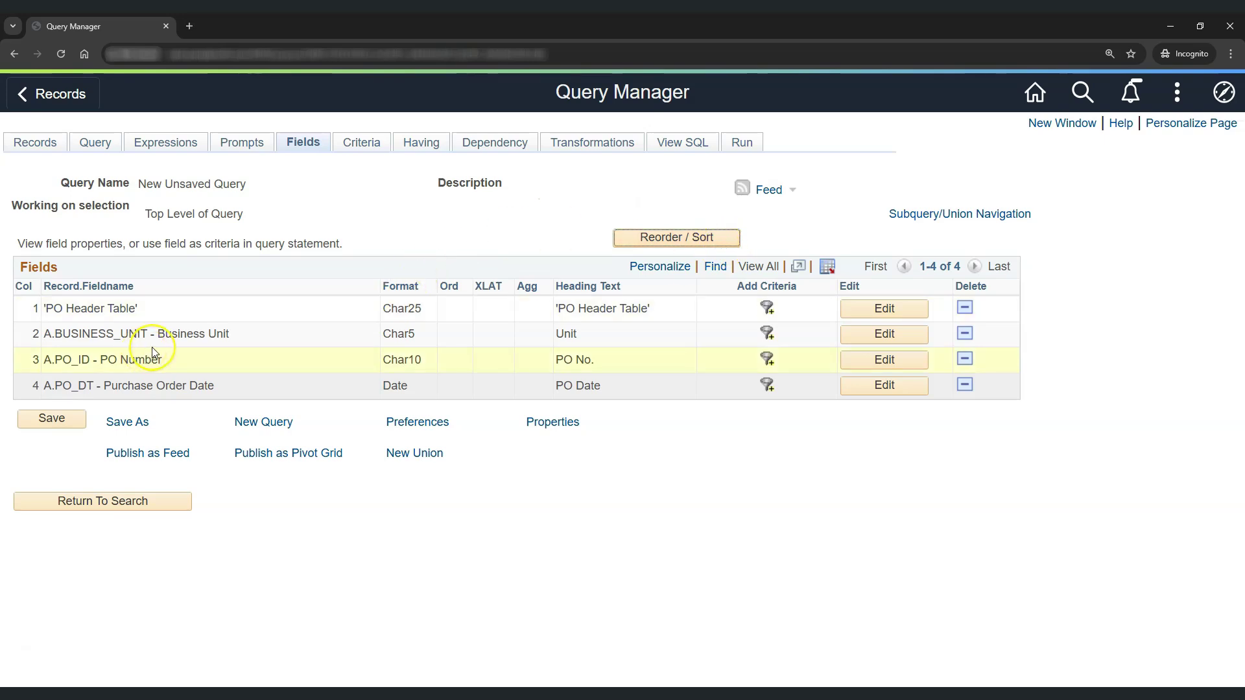
Switch to Union 1 and add a character expression 'Custom Order Table' with length 25
left_click(921, 215)
left_click(93, 240)
left_click(188, 145)
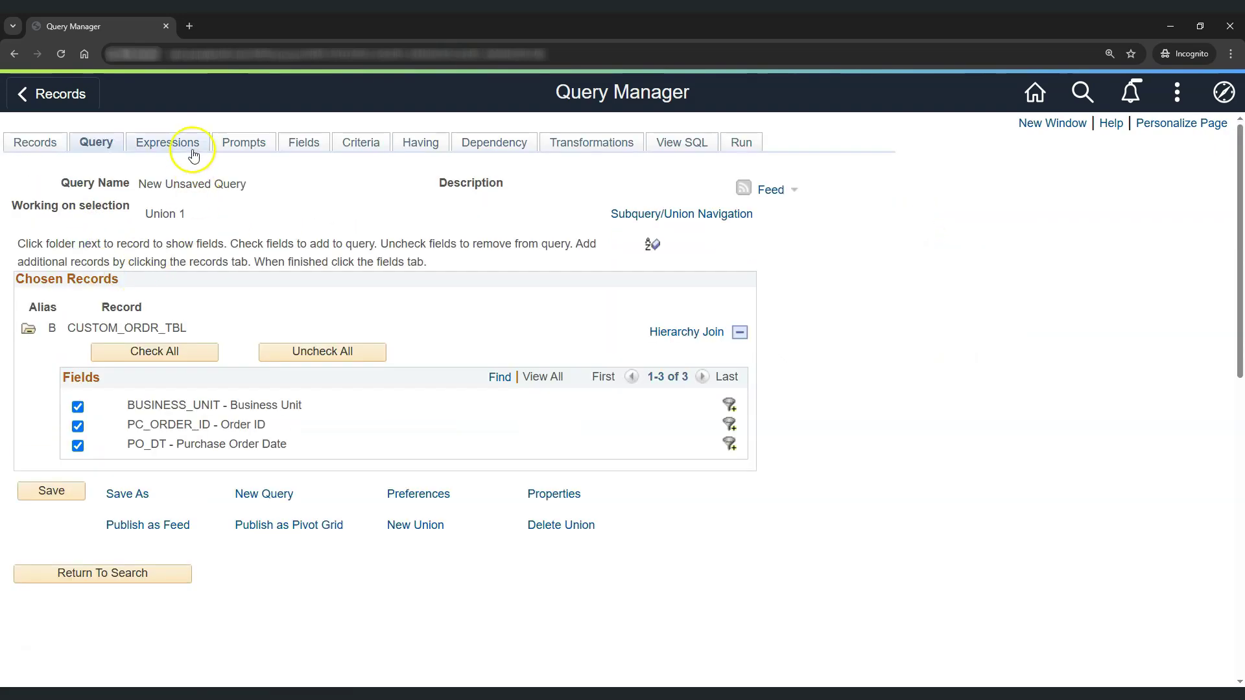
left_click(117, 237)
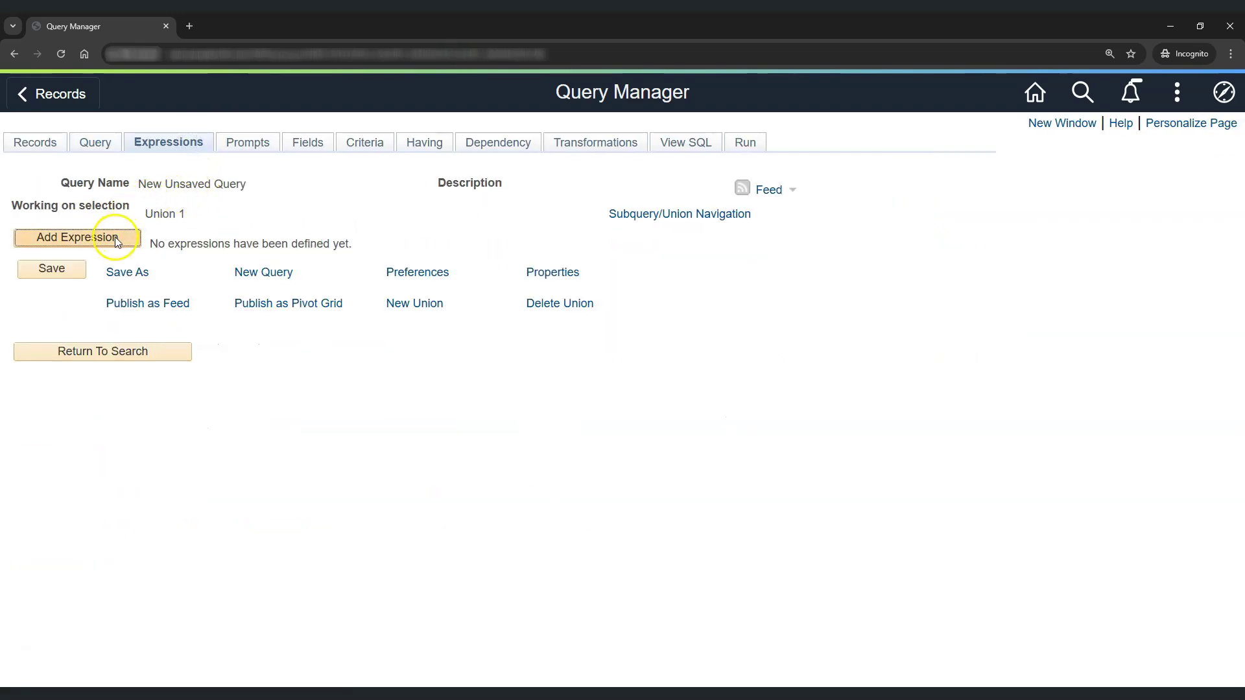
left_click(178, 309)
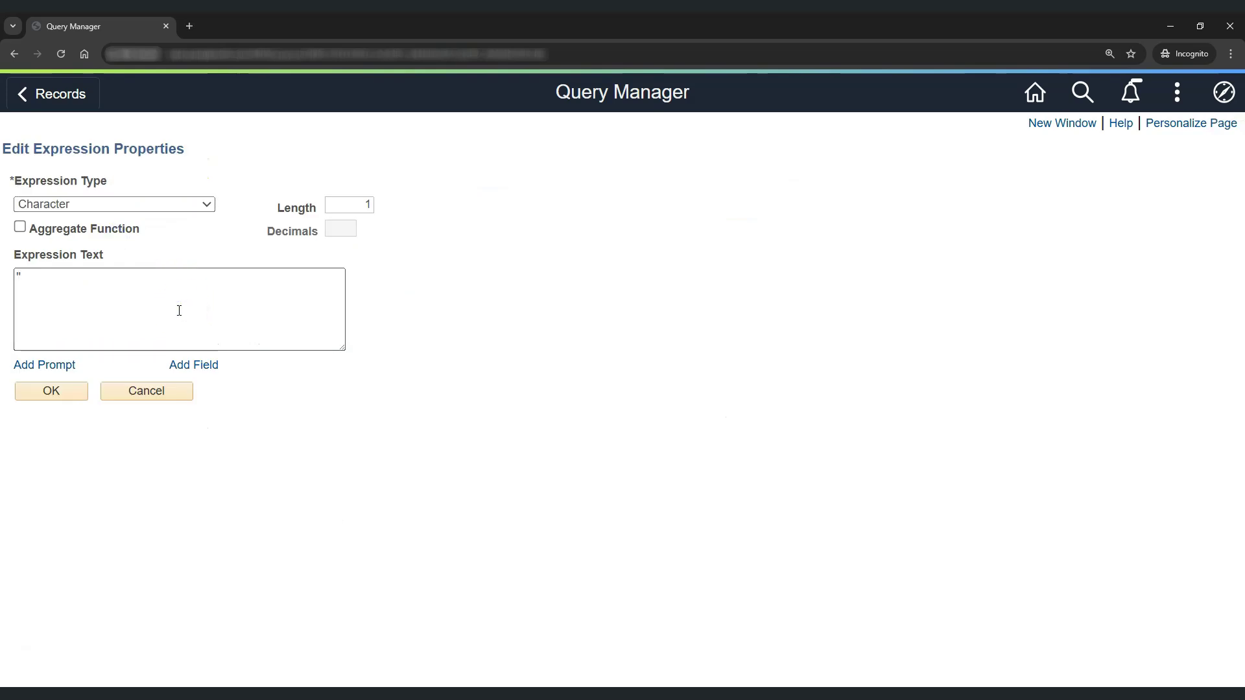
type("'Custom Order Table")
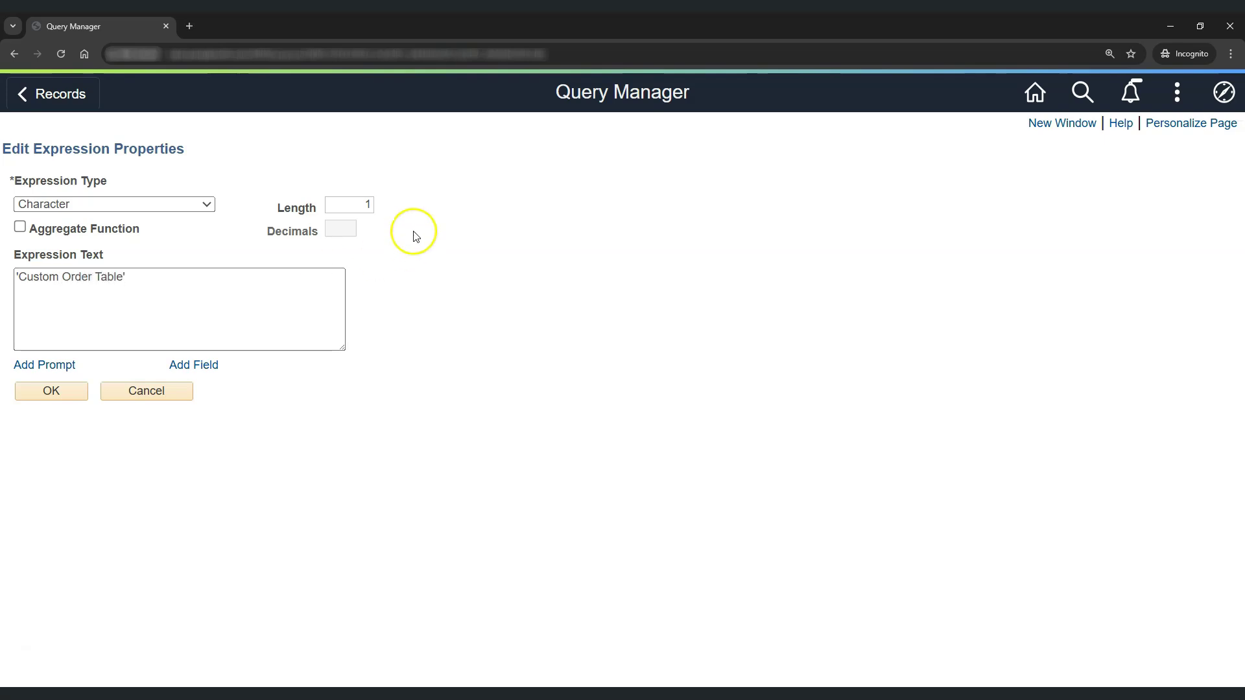
double_click(365, 205)
type("20")
left_click(67, 389)
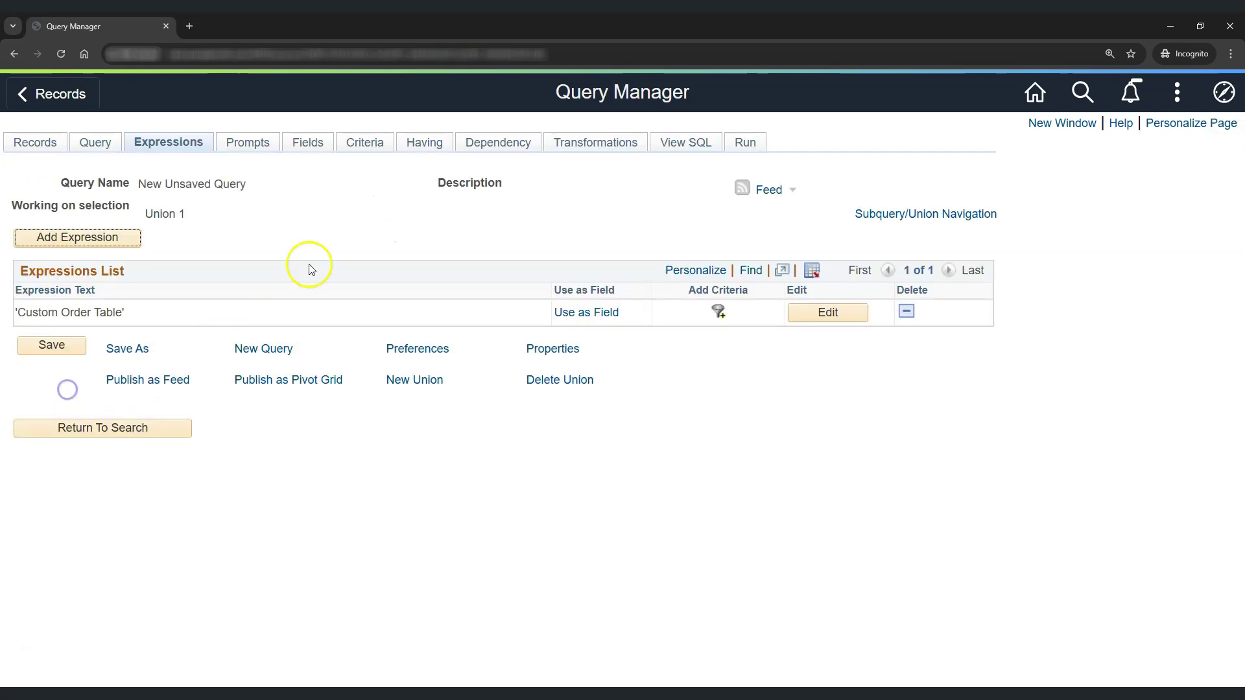
Use the 'Custom Order Table' expression as a field in Union 1 and reorder it to column 1
left_click(581, 313)
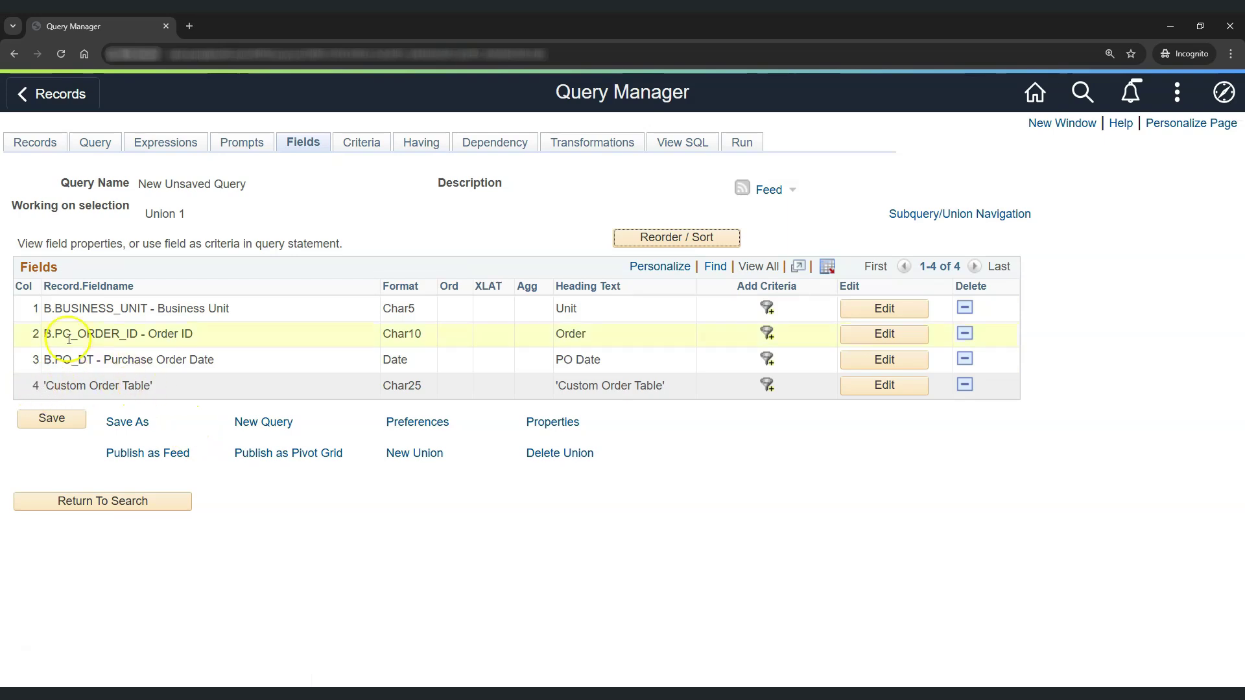
left_click(658, 239)
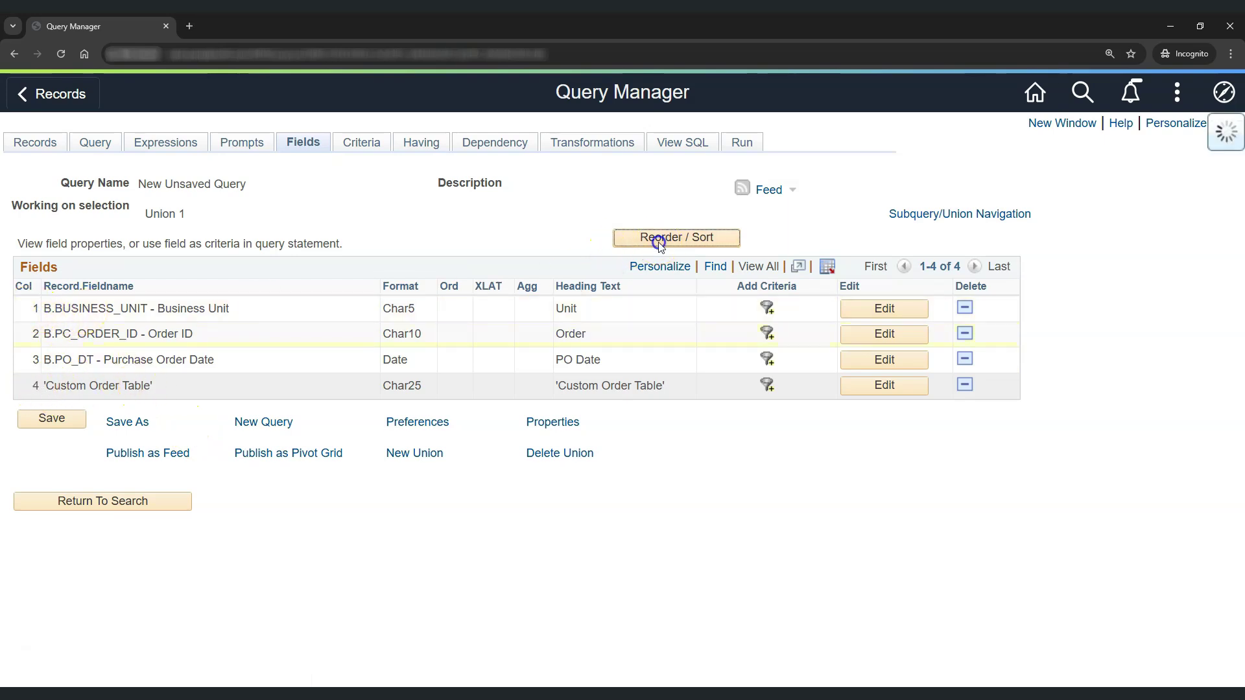
left_click(76, 374)
left_click(74, 404)
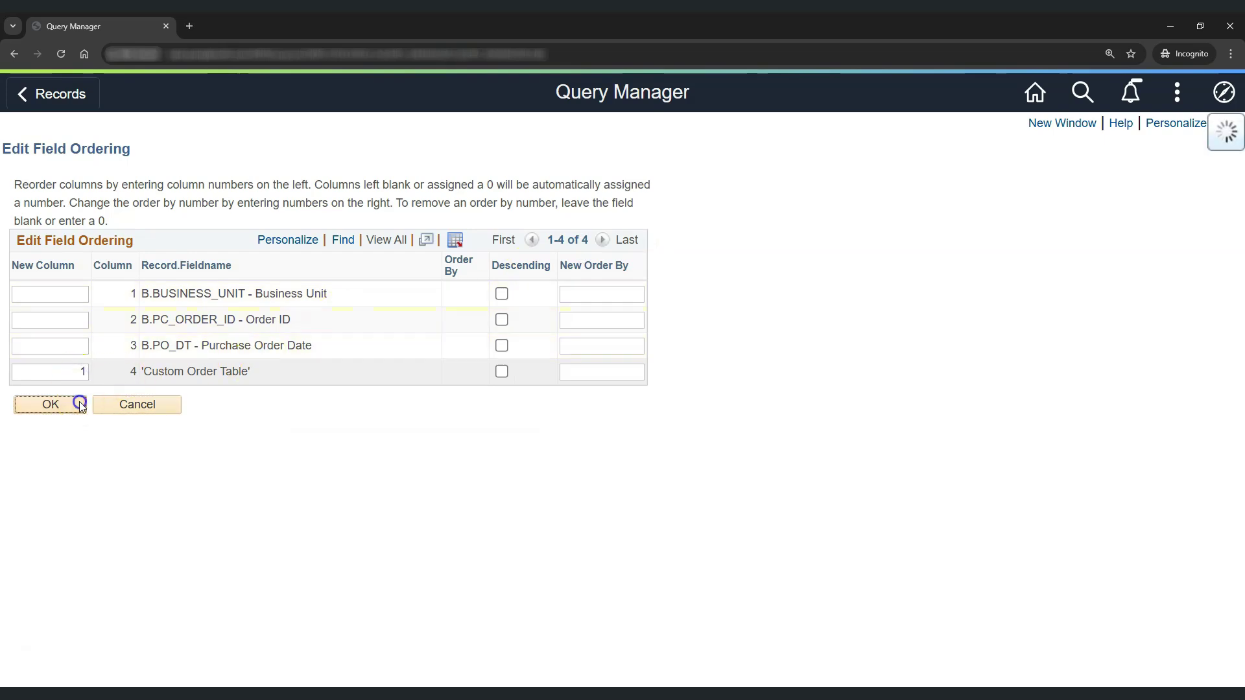
Check the updated union SQL, run the query, and examine the source table label on each result row
left_click(683, 151)
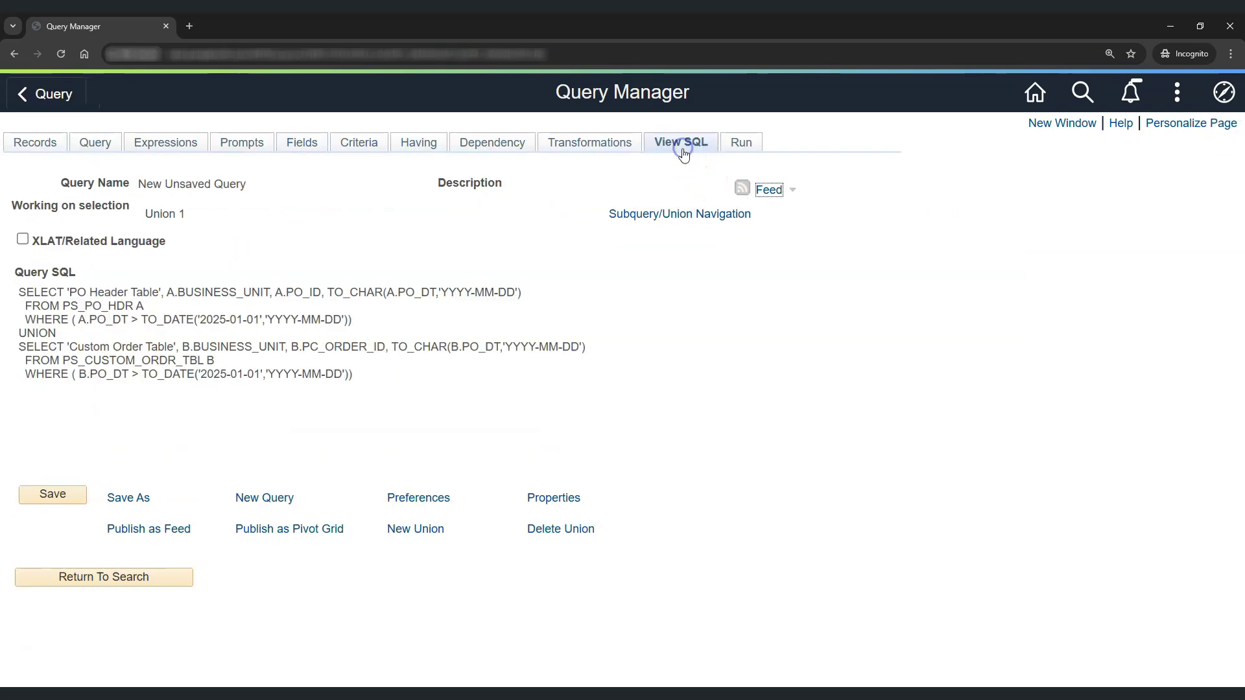
left_click(741, 147)
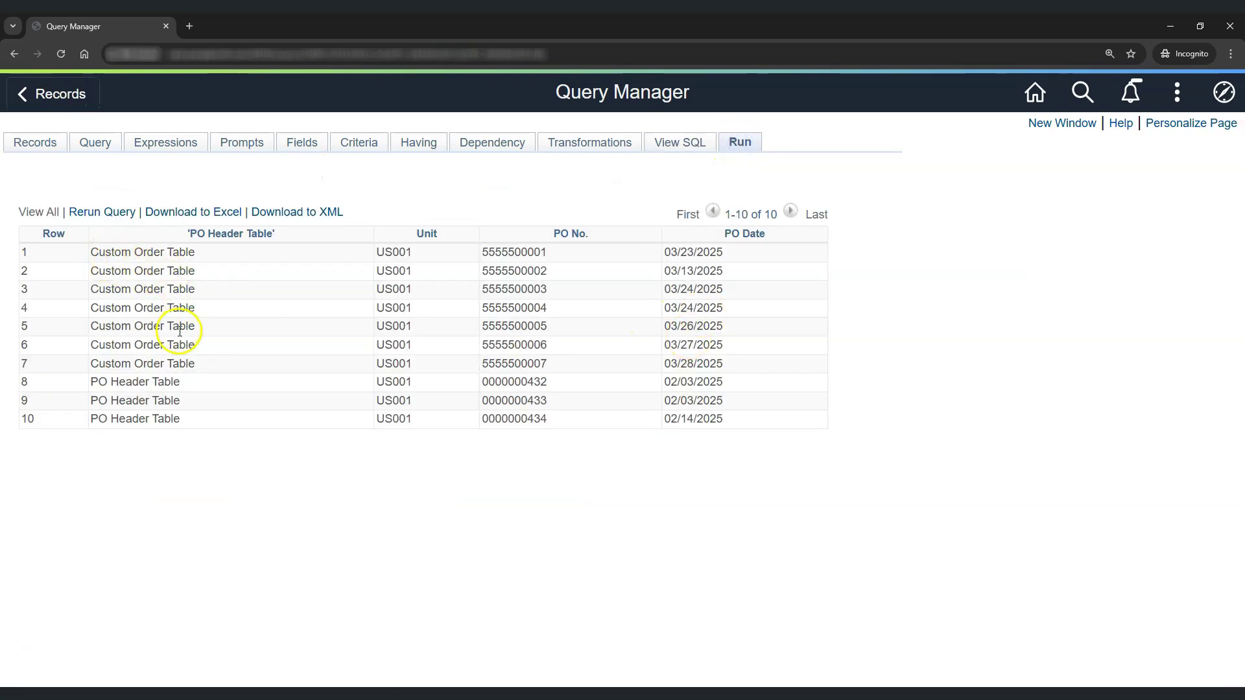
left_click_drag(376, 252, 586, 256)
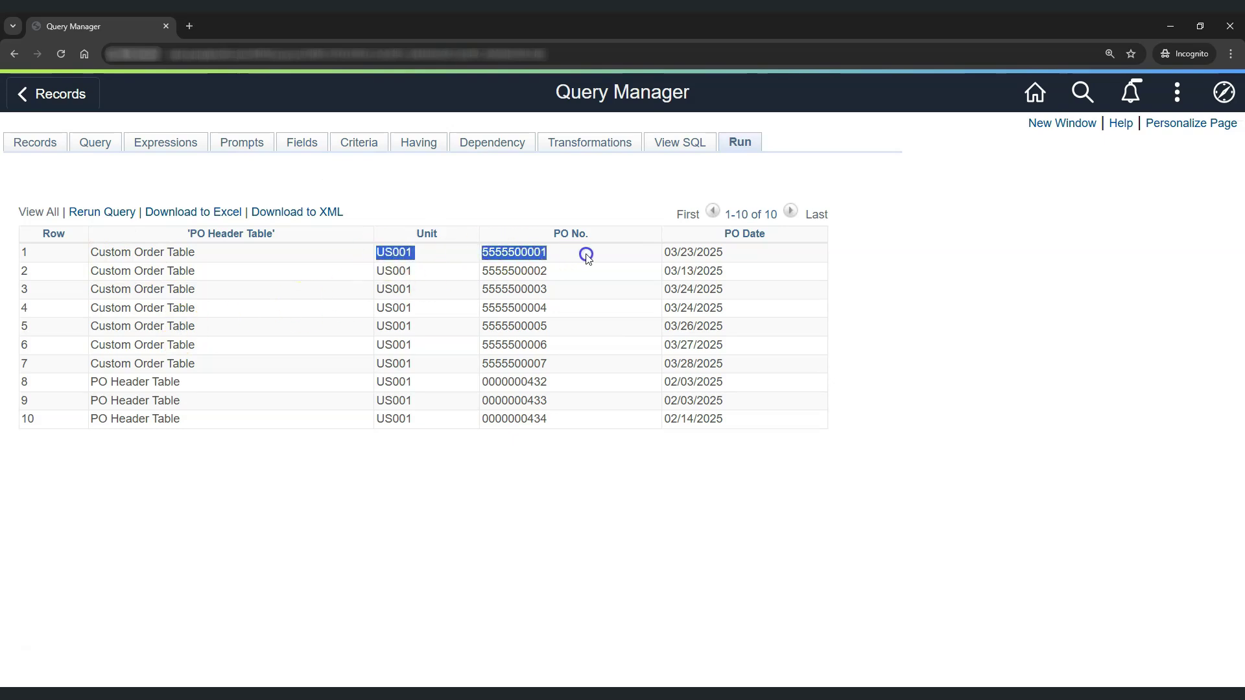
left_click_drag(196, 254, 88, 256)
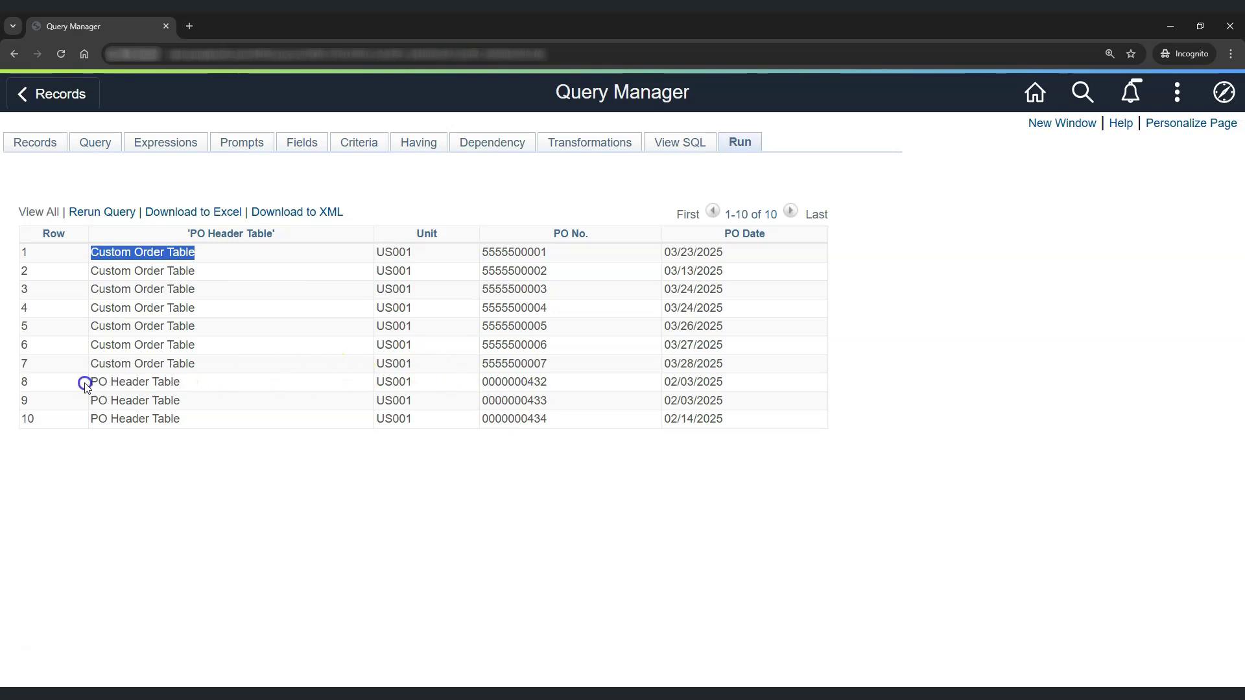
left_click(230, 397)
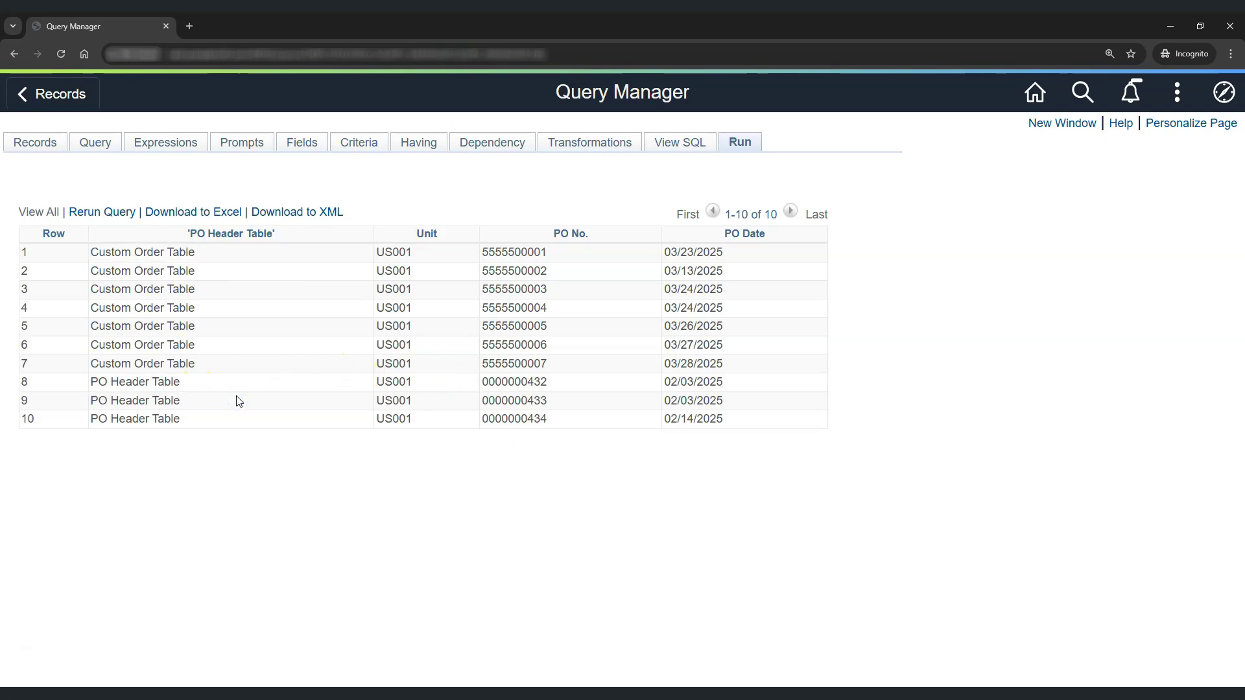
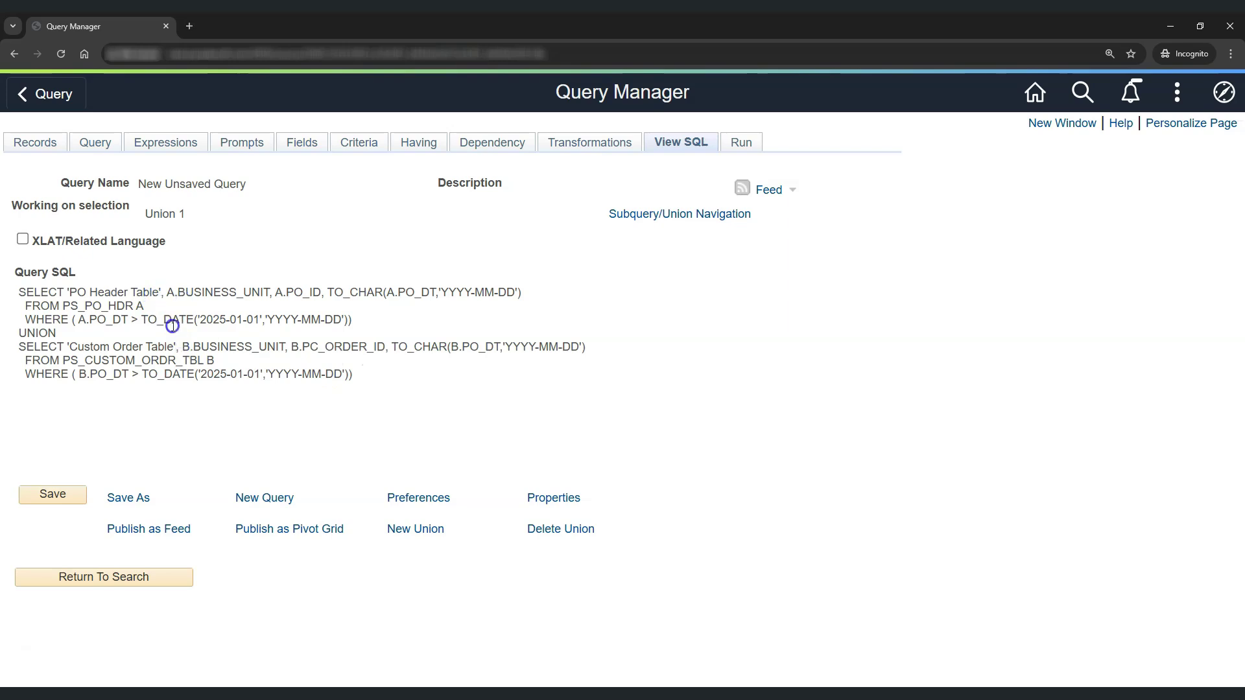
Compare the selected columns of both SELECT statements in the query SQL, from the source label through the PO date
left_click_drag(162, 291, 74, 289)
left_click(167, 292)
double_click(192, 292)
left_click(305, 292)
left_click_drag(336, 290, 524, 290)
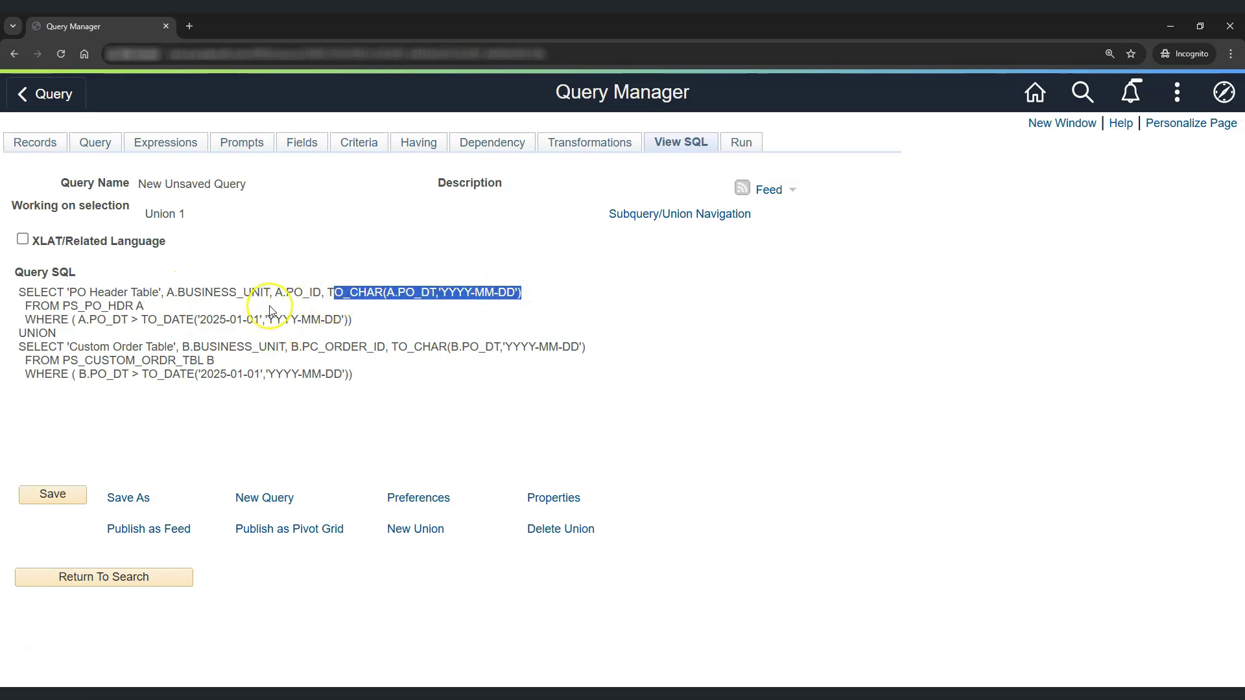
left_click(183, 378)
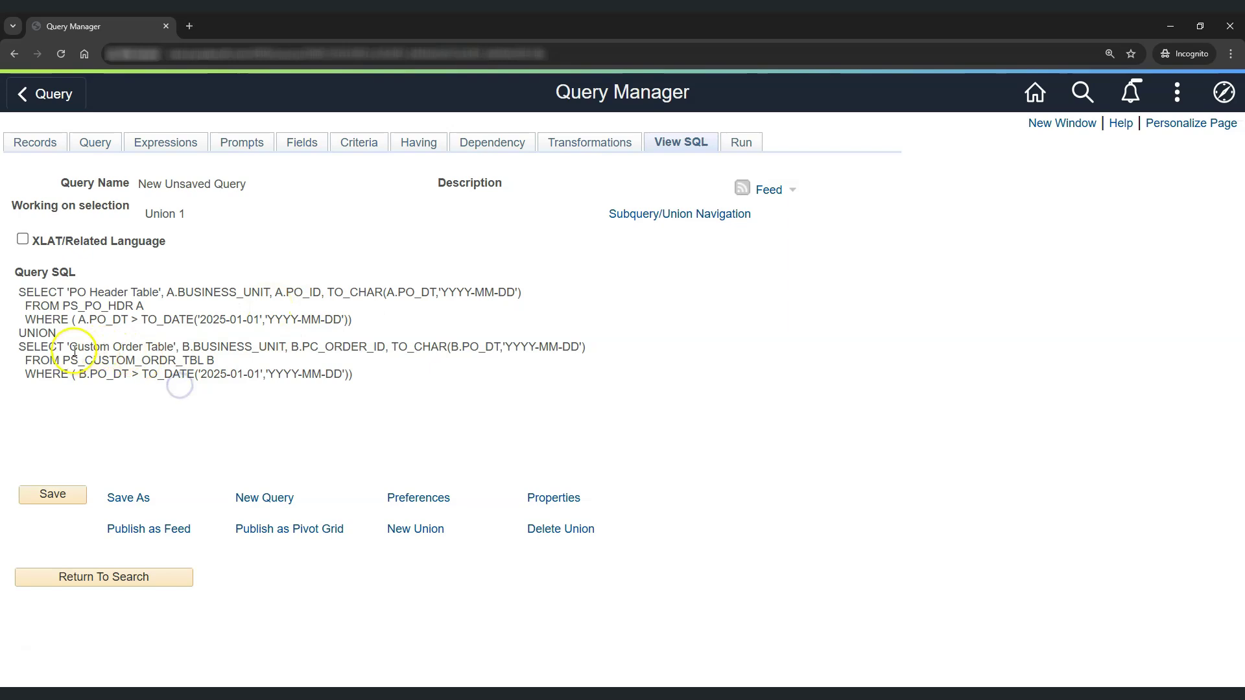
left_click_drag(69, 348, 172, 350)
double_click(238, 348)
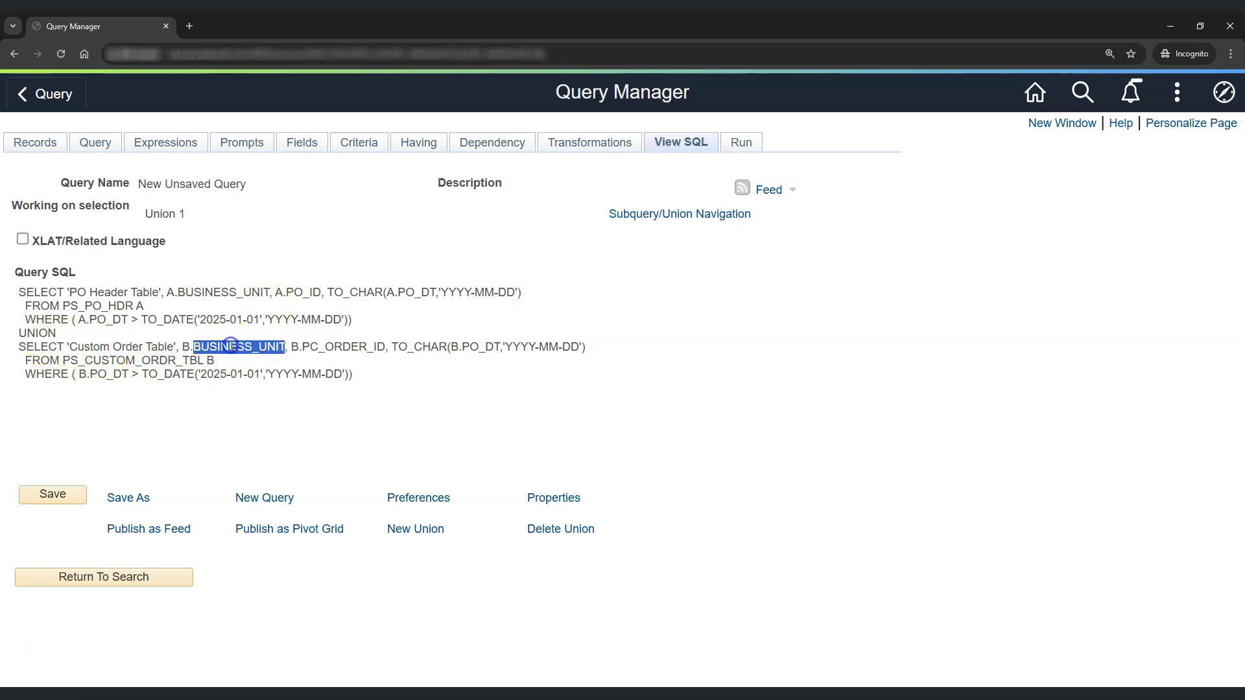
double_click(332, 348)
left_click(431, 367)
left_click_drag(409, 349, 586, 350)
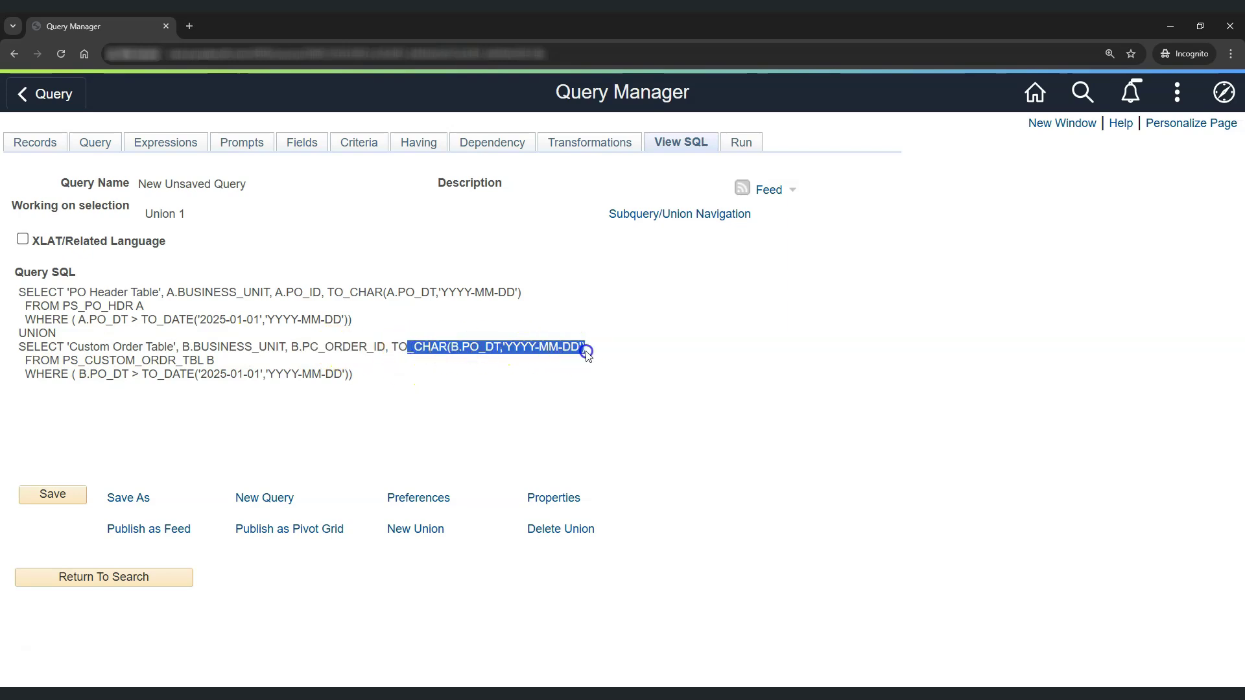
left_click(464, 307)
Switch to the top level of the query and add the DISP_METHOD - Dispatch Method field from PO_HDR
left_click(664, 216)
left_click(120, 217)
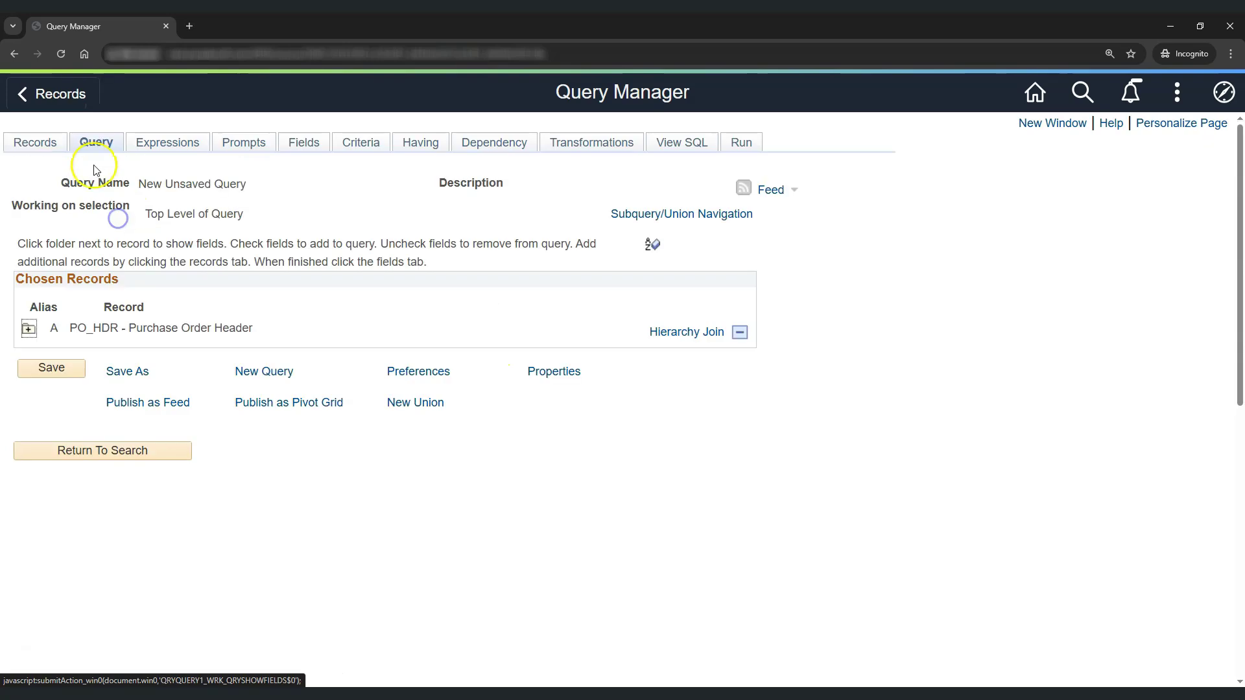
left_click(29, 329)
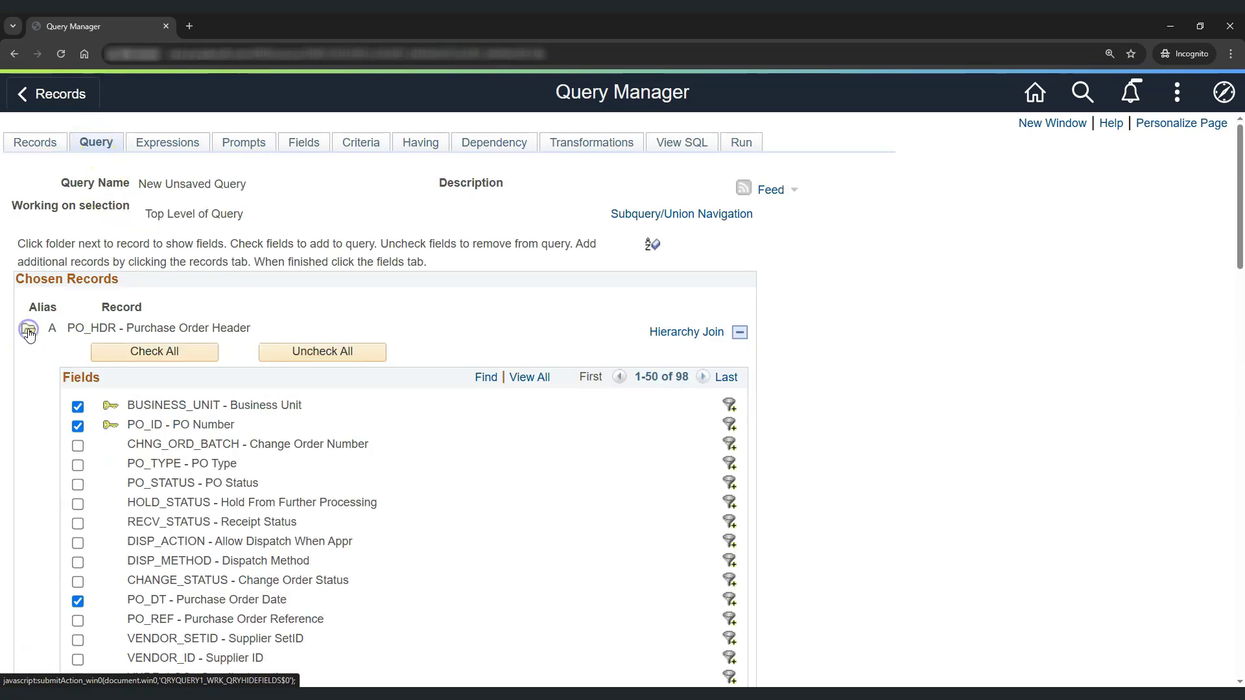
left_click(77, 563)
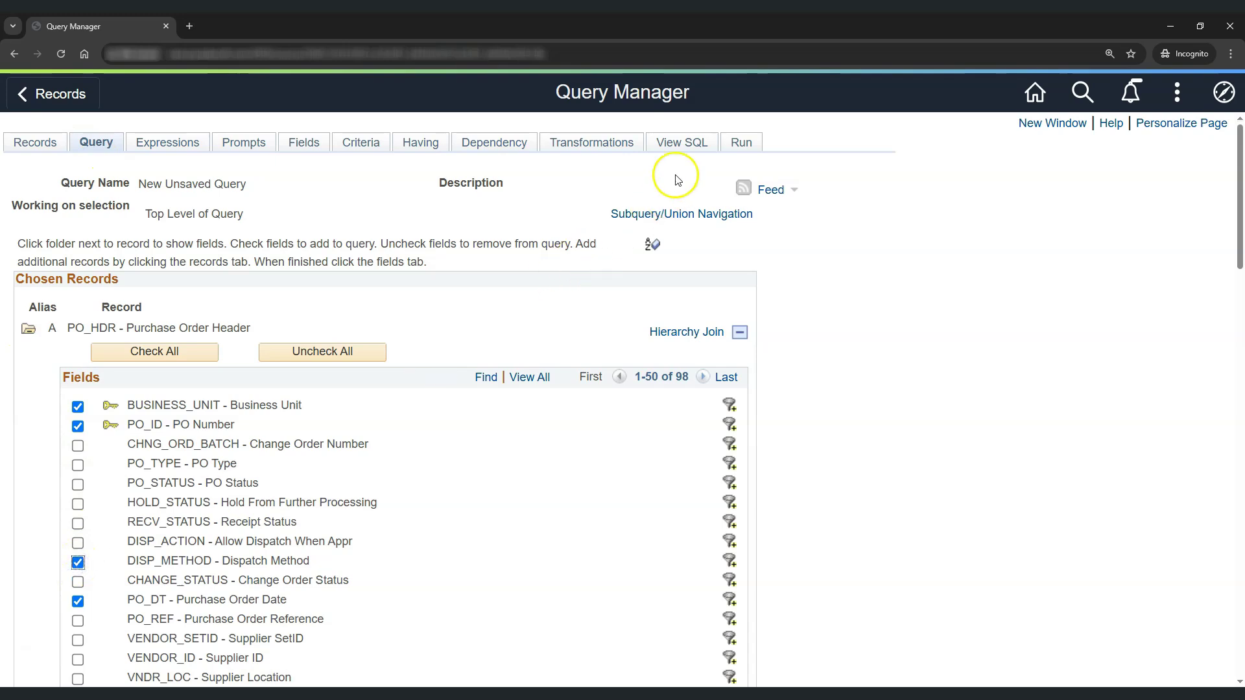
Check the union SQL with the extra DISP_METHOD column, run the query, and read the resulting messages
left_click(681, 149)
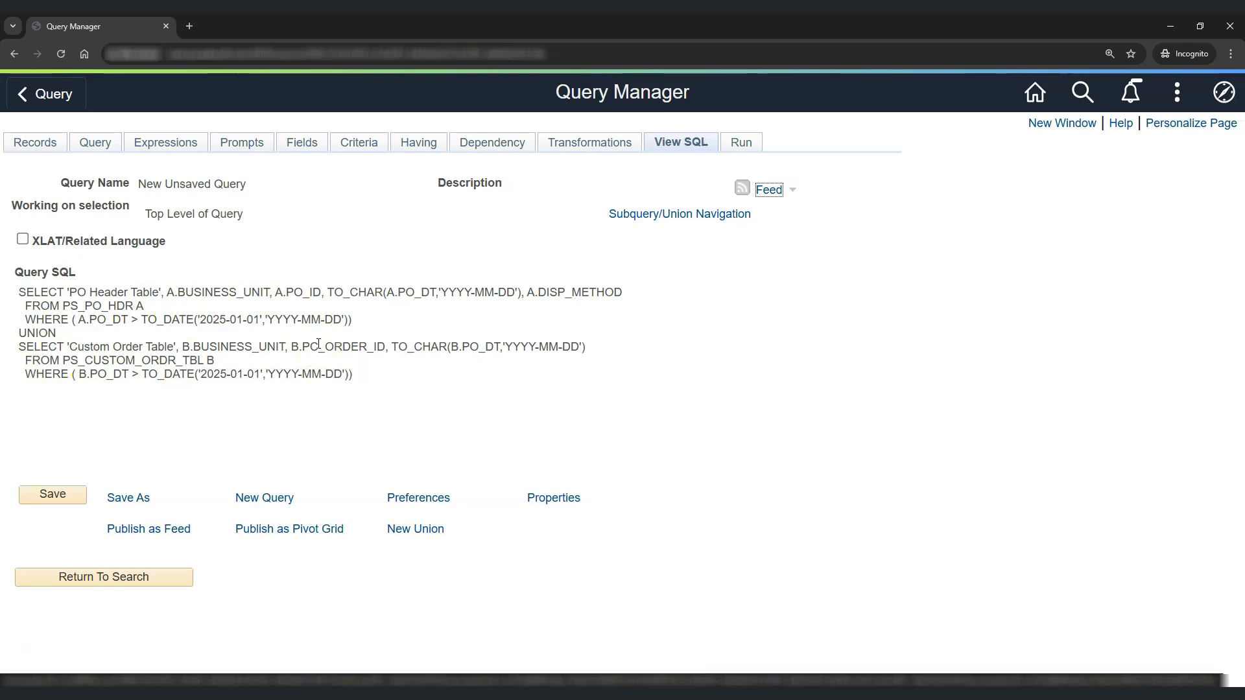
left_click(742, 144)
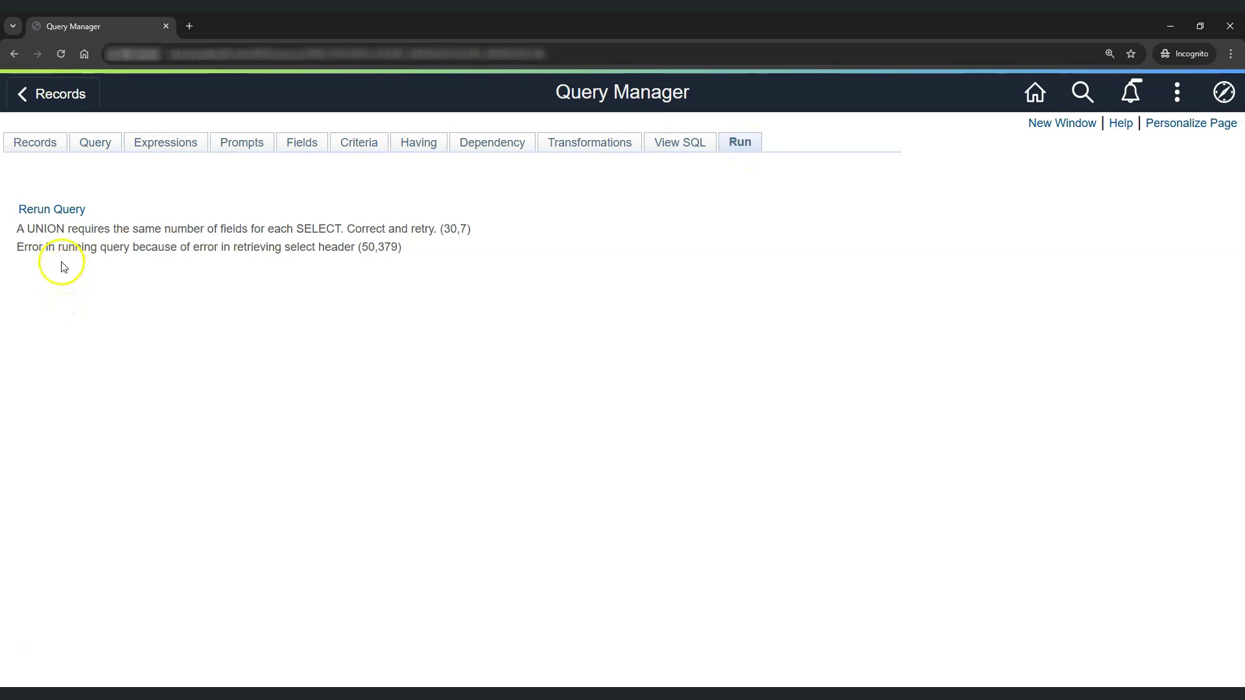
left_click_drag(20, 249, 98, 250)
left_click(113, 273)
left_click_drag(19, 229, 342, 230)
left_click(358, 254)
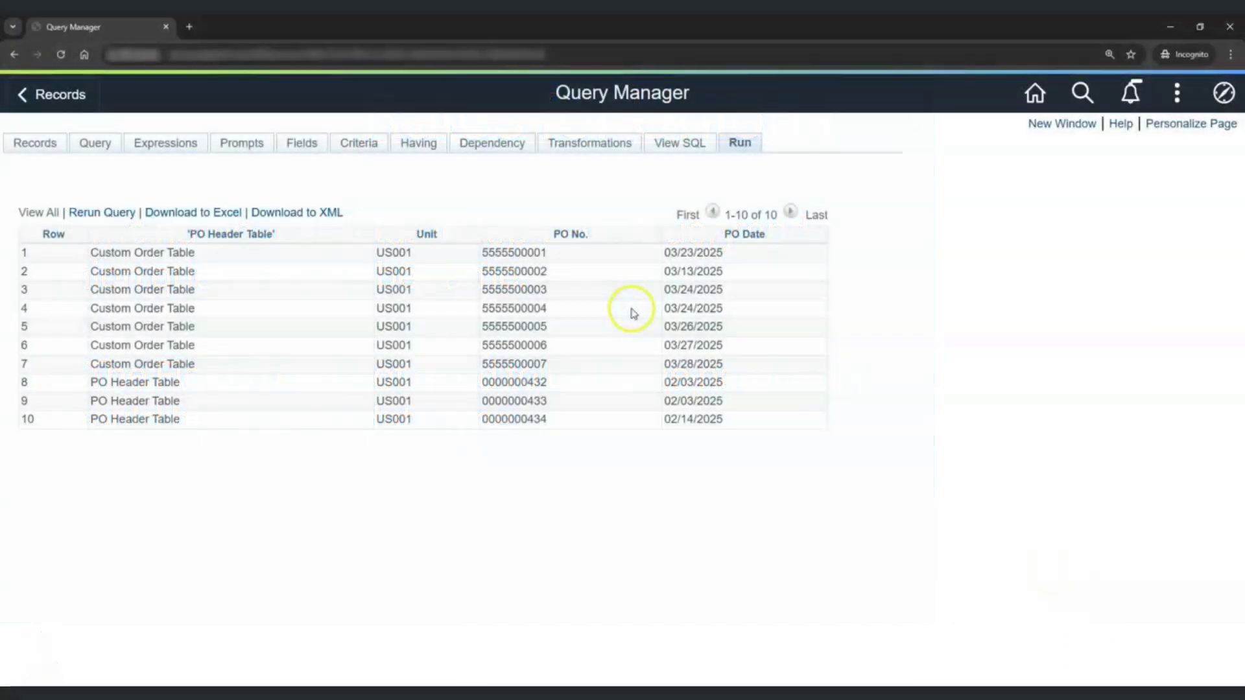
Open the query SQL and compare PO_ID in the first SELECT with PC_ORDER_ID in the second
left_click(677, 146)
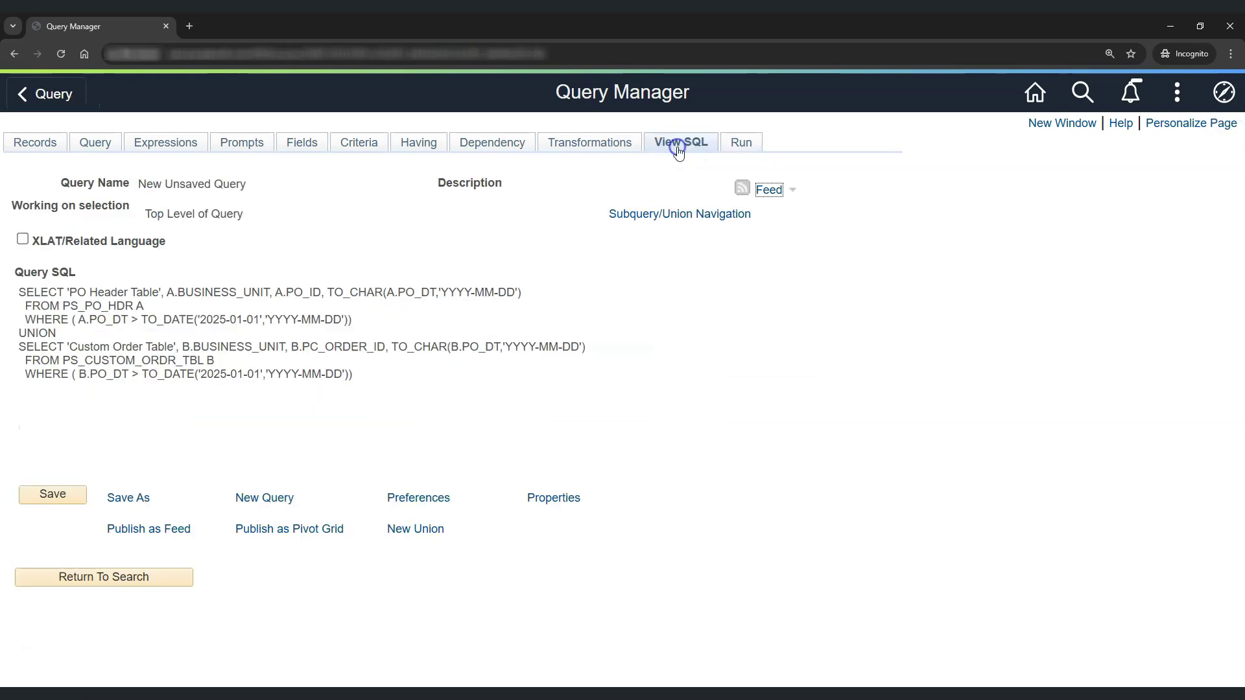
left_click(285, 293)
left_click_drag(286, 293, 317, 292)
left_click(121, 360)
left_click_drag(302, 346, 376, 347)
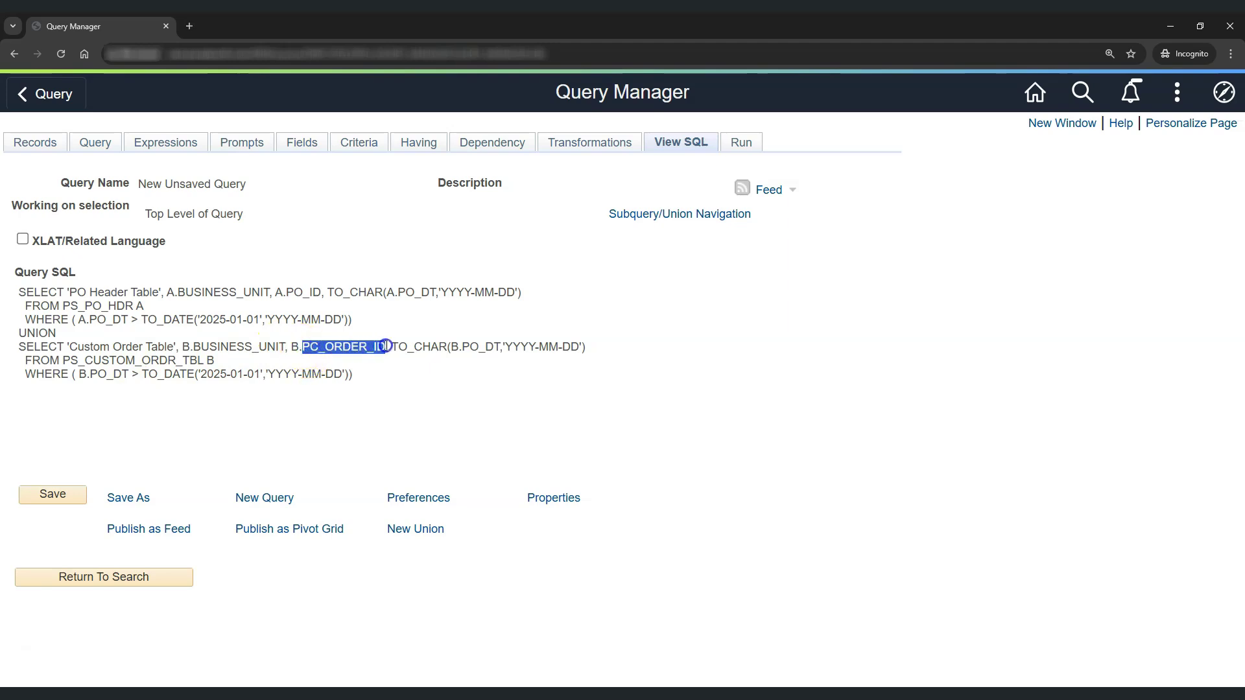
left_click(340, 357)
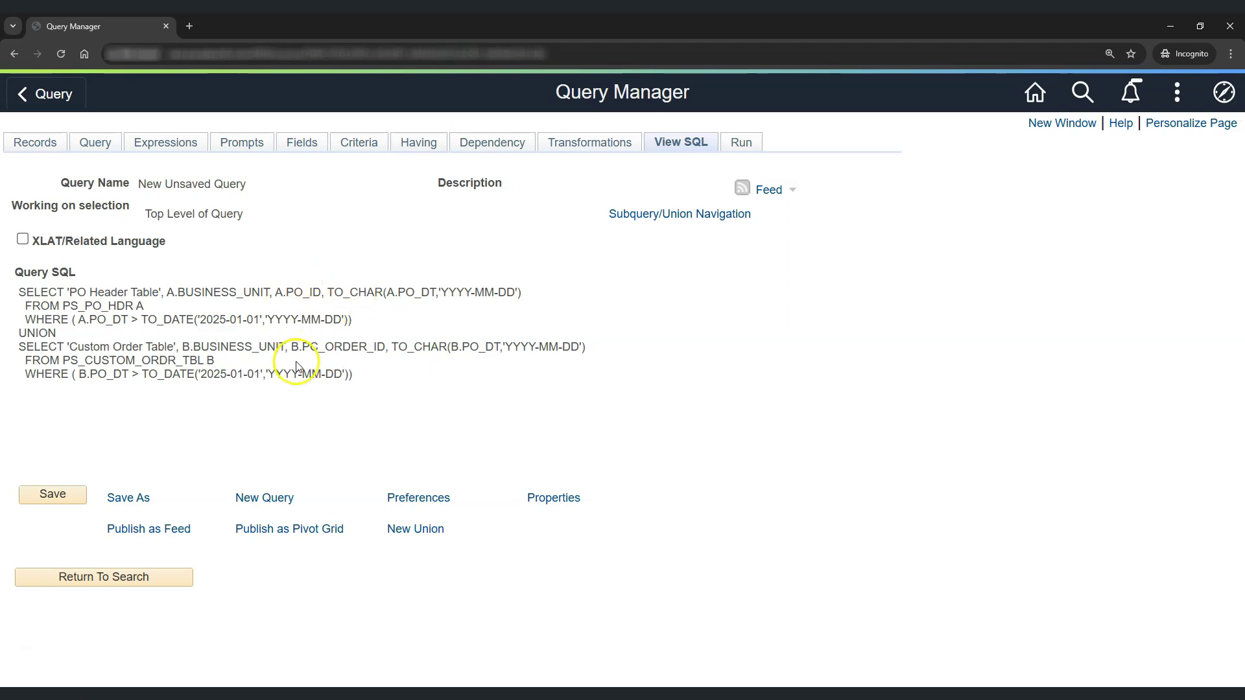
Run the query to examine the PO number column, and trace it back to both ID fields in the SQL
left_click(746, 148)
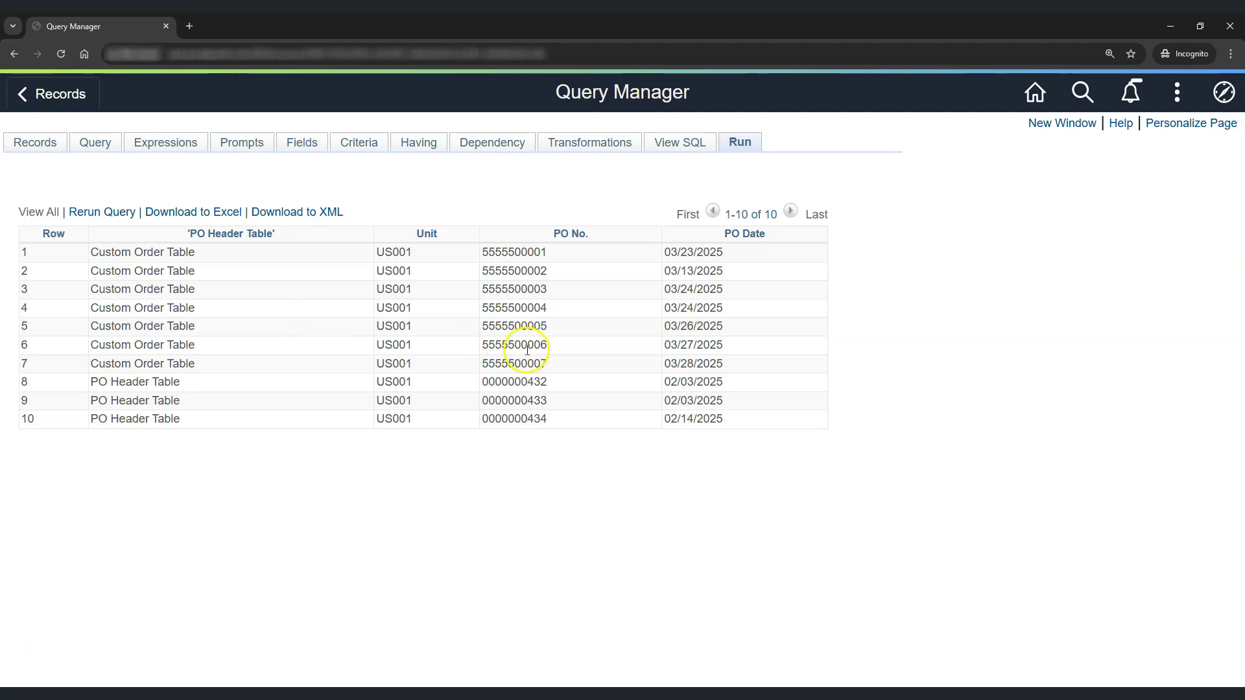
left_click(674, 142)
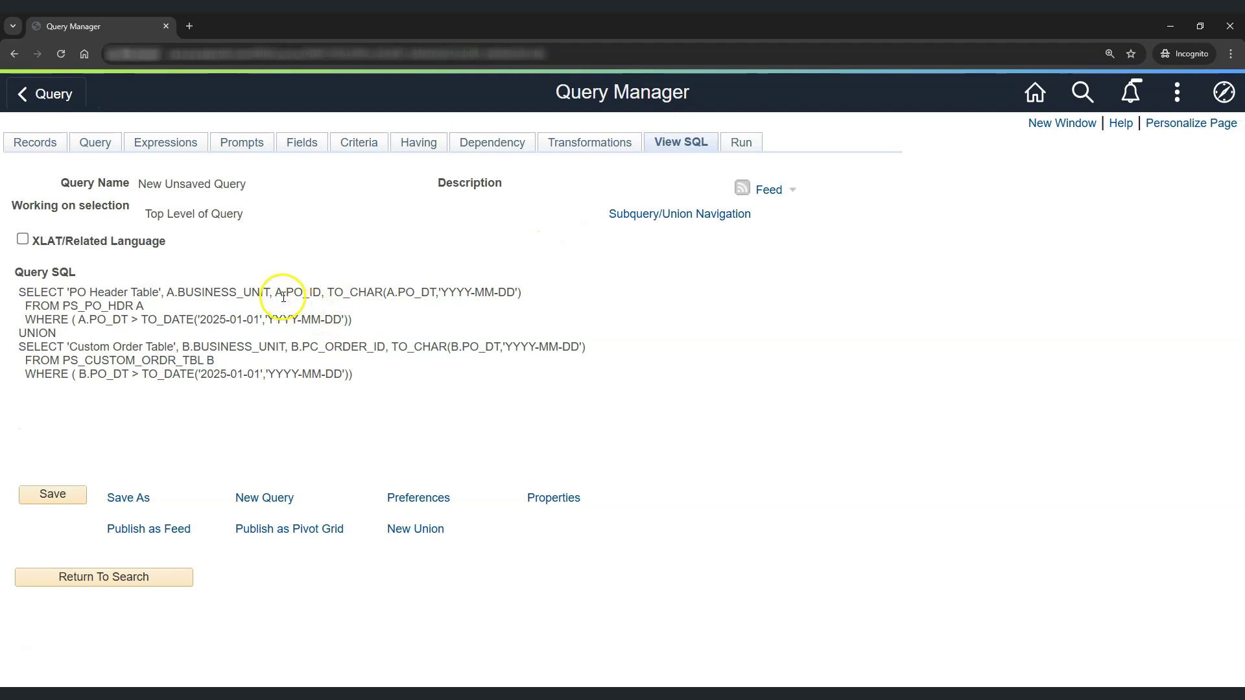
left_click_drag(283, 292, 322, 293)
left_click_drag(298, 347, 385, 348)
left_click(347, 365)
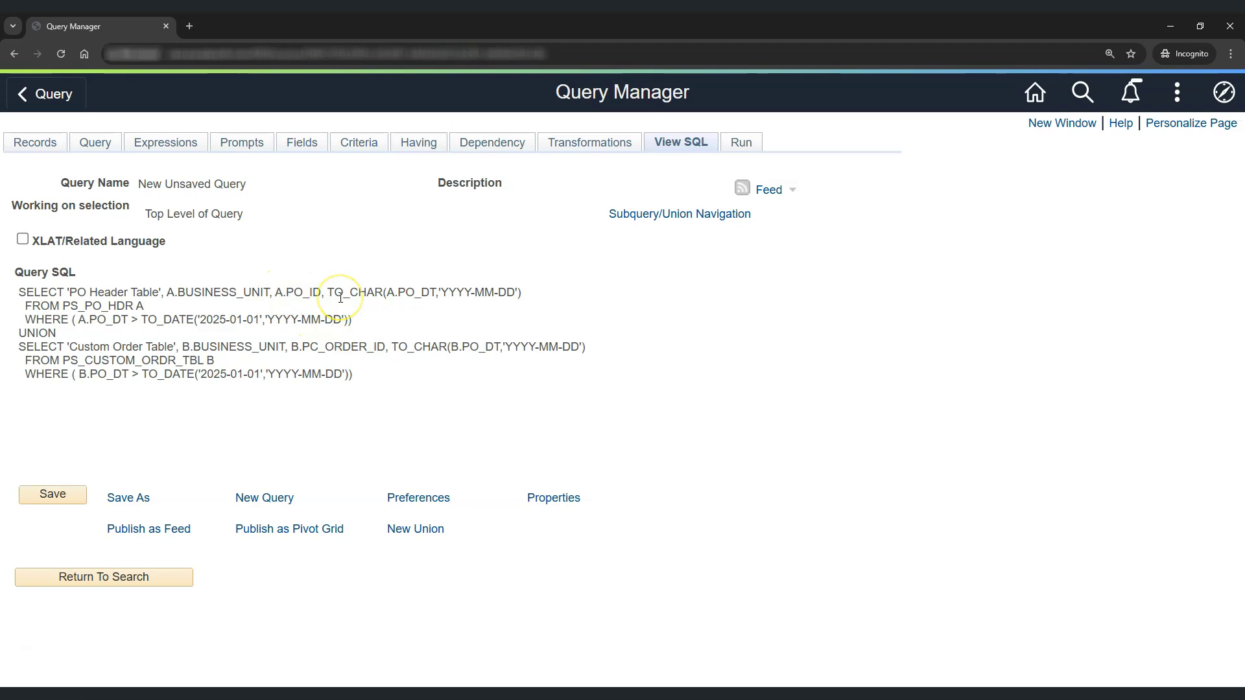
Examine the top-level field heading for PO_ID, and run the query to compare the PO No. and Unit result headings
left_click(315, 151)
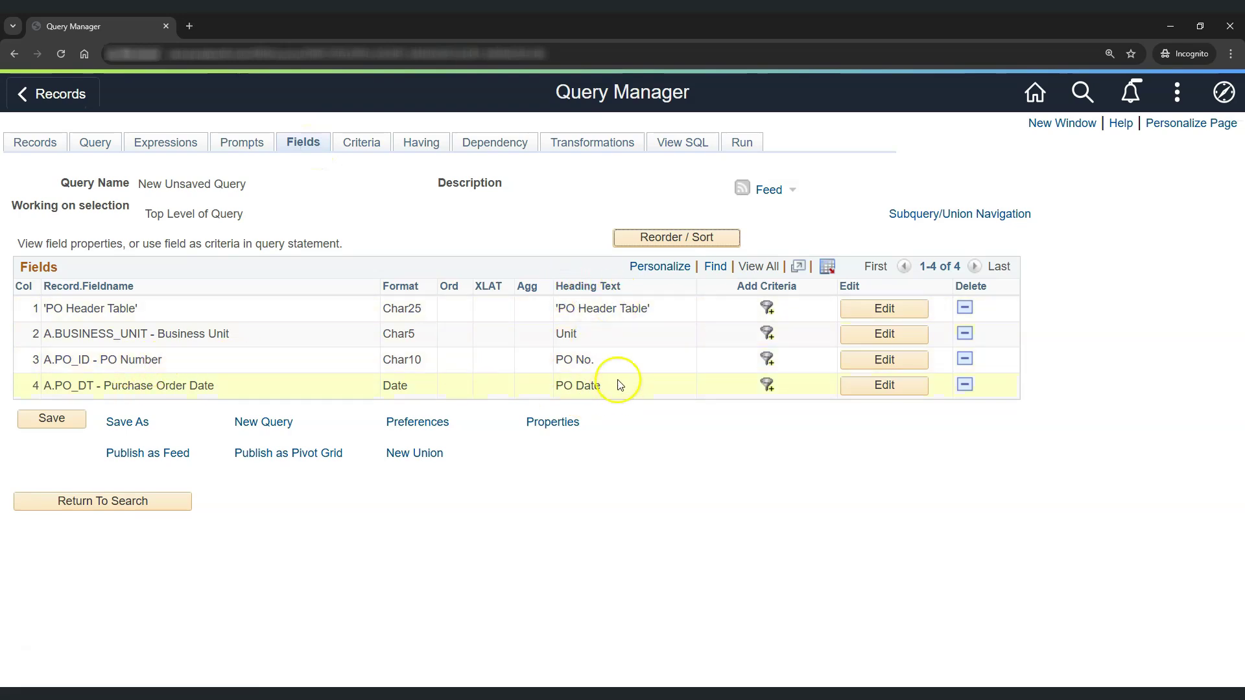
left_click_drag(594, 360, 559, 360)
left_click(741, 145)
left_click_drag(555, 235, 587, 234)
left_click(600, 239)
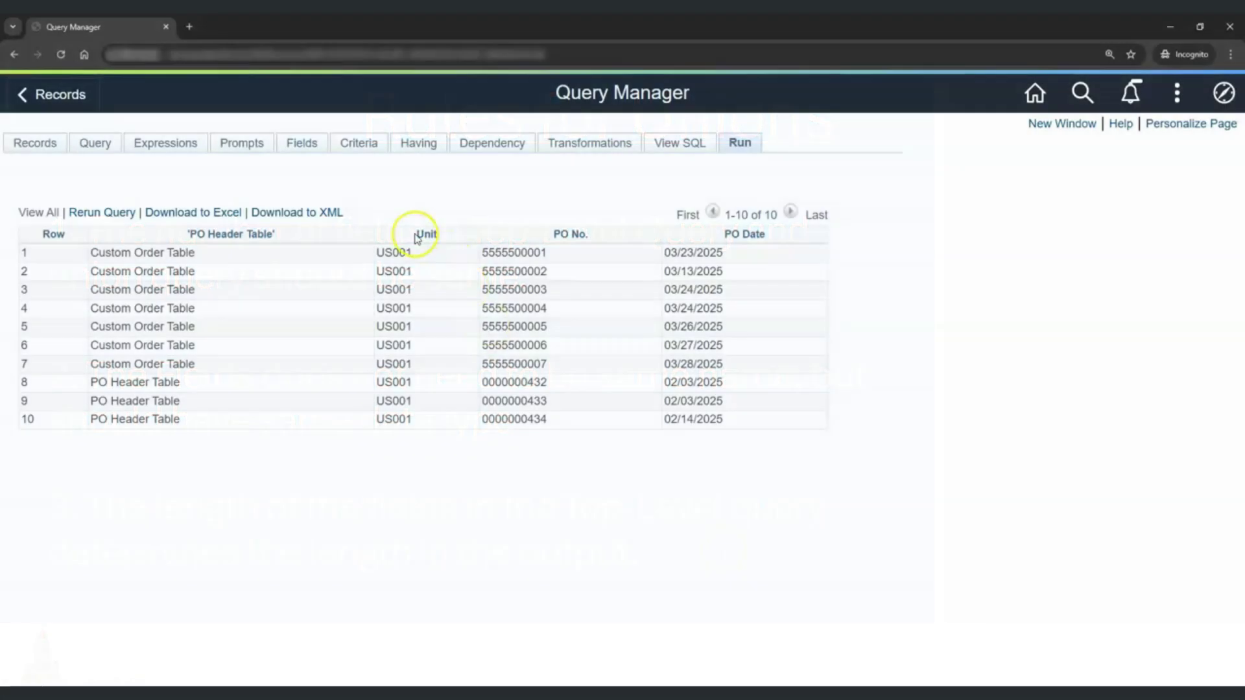
left_click_drag(411, 234, 436, 232)
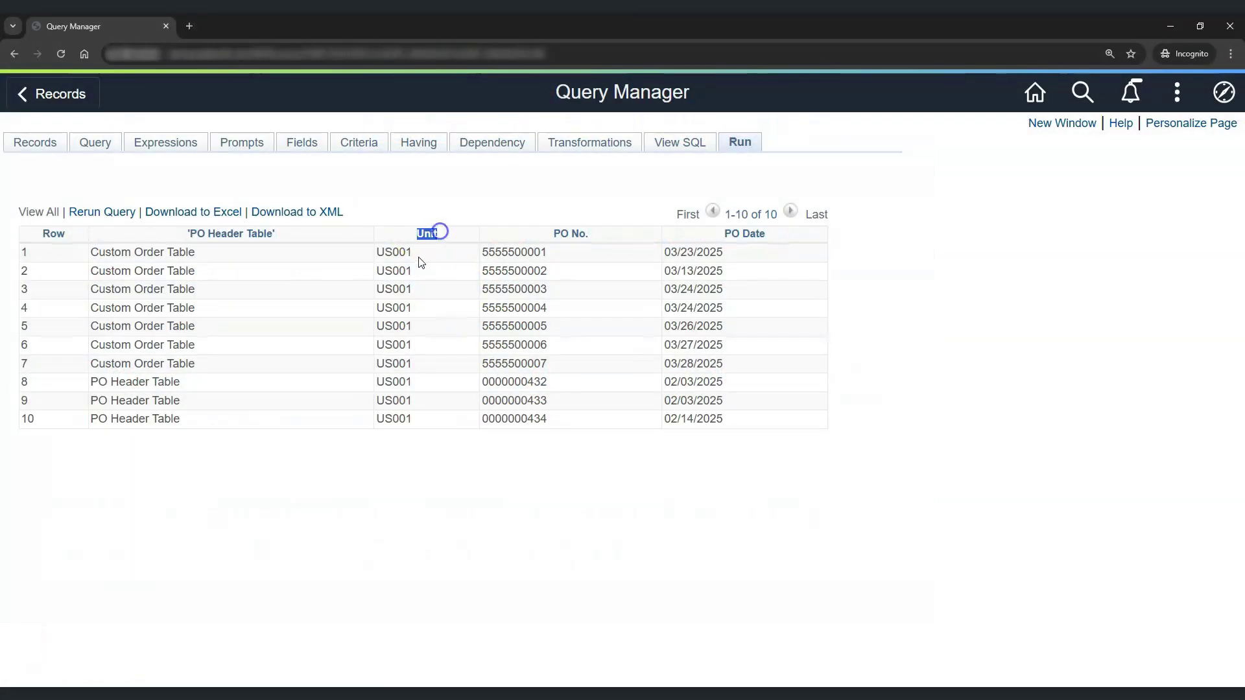
left_click(420, 258)
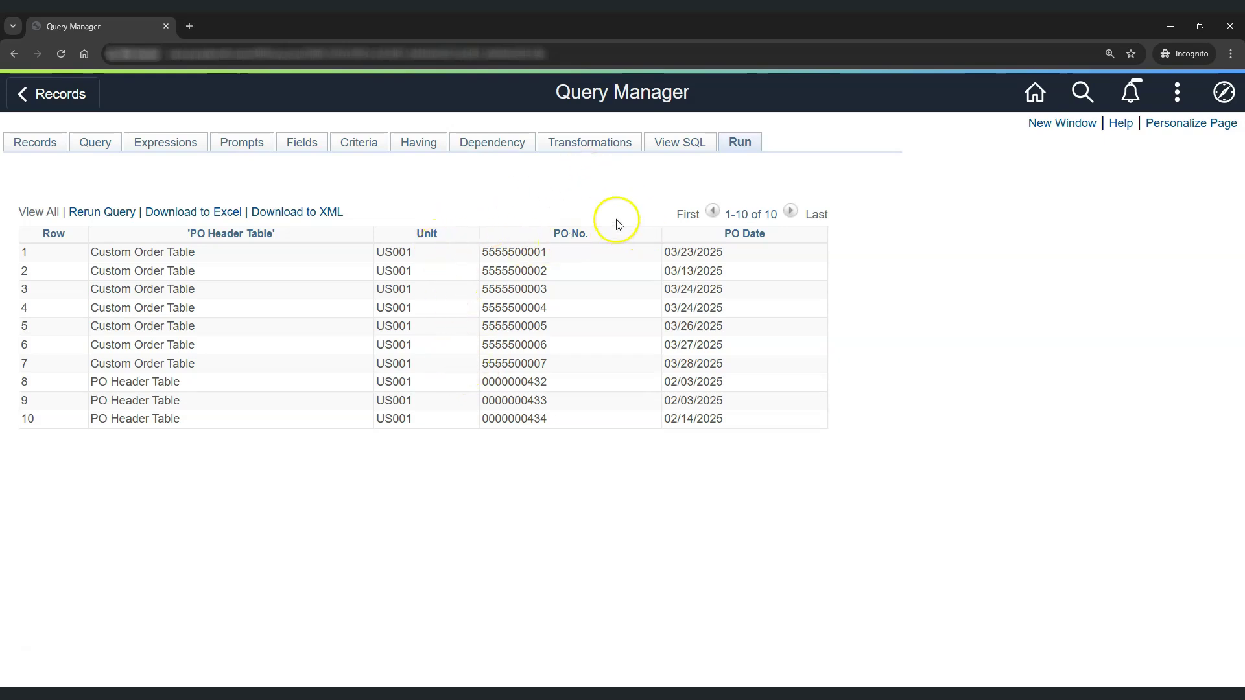
Switch to Union 1 and review the order of its BUSINESS_UNIT and PC_ORDER_ID fields
left_click(110, 144)
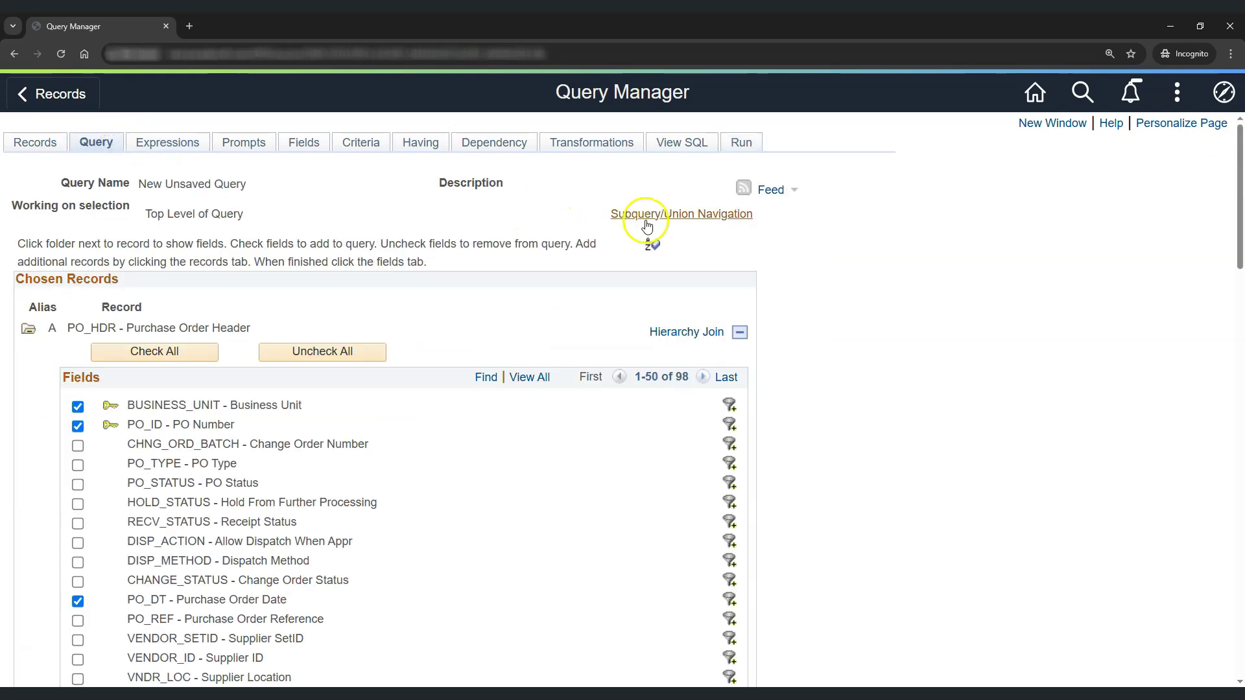
left_click(661, 215)
left_click(74, 238)
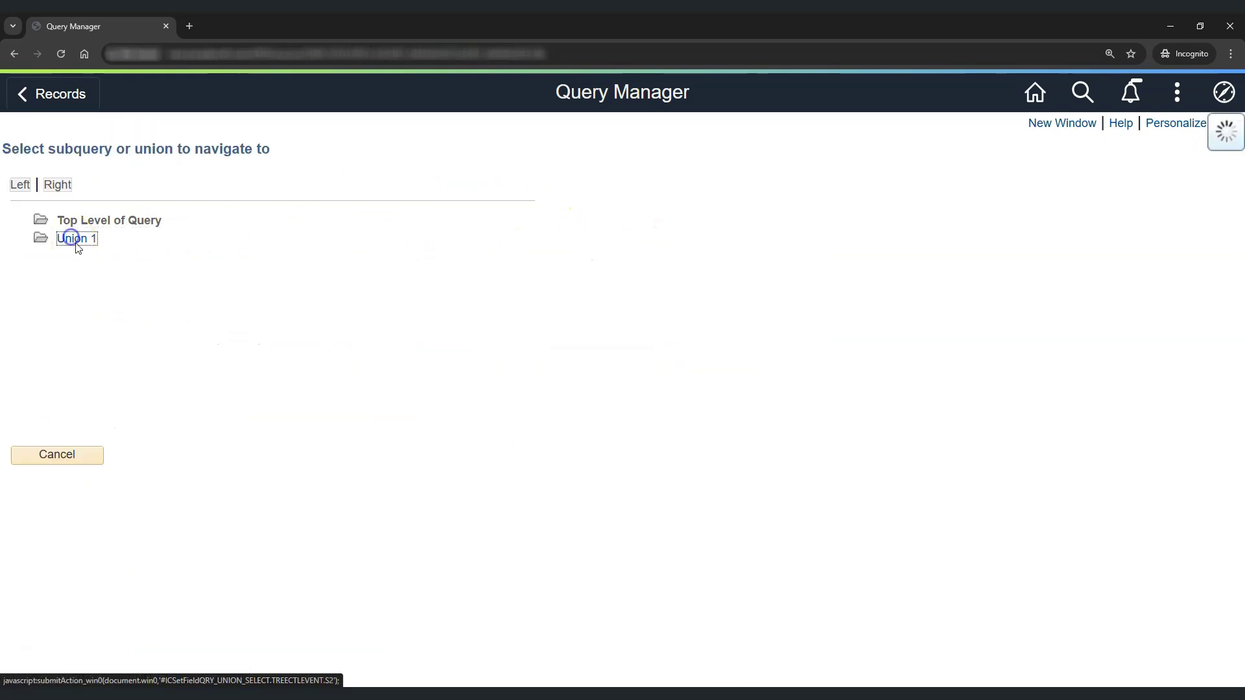
left_click(306, 144)
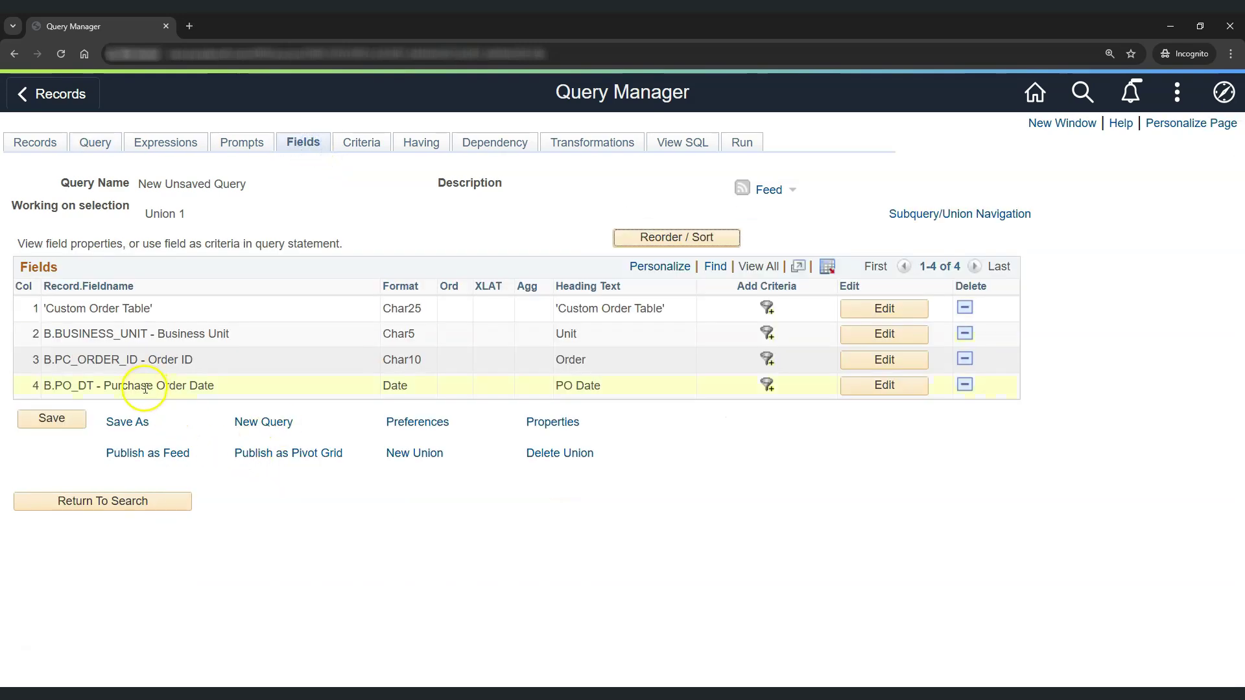
left_click_drag(54, 334, 148, 335)
left_click_drag(52, 360, 148, 360)
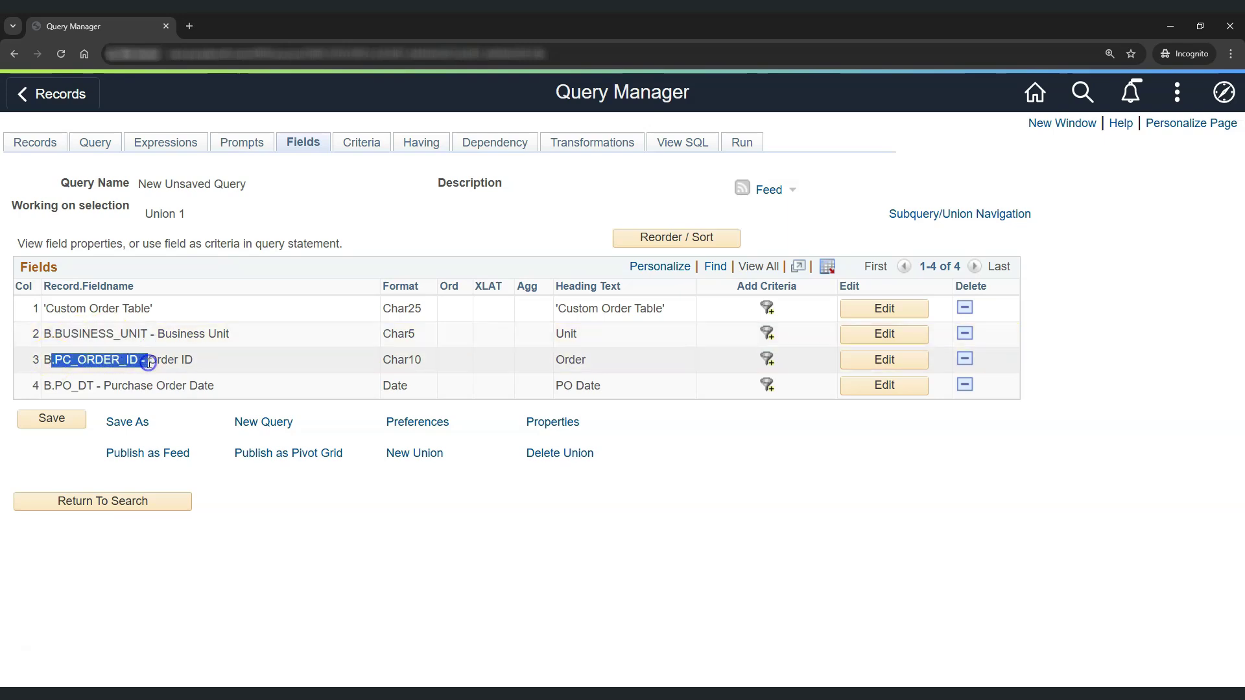
Reorder the Union 1 fields so PC_ORDER_ID is column 2 and BUSINESS_UNIT is column 3
left_click(654, 242)
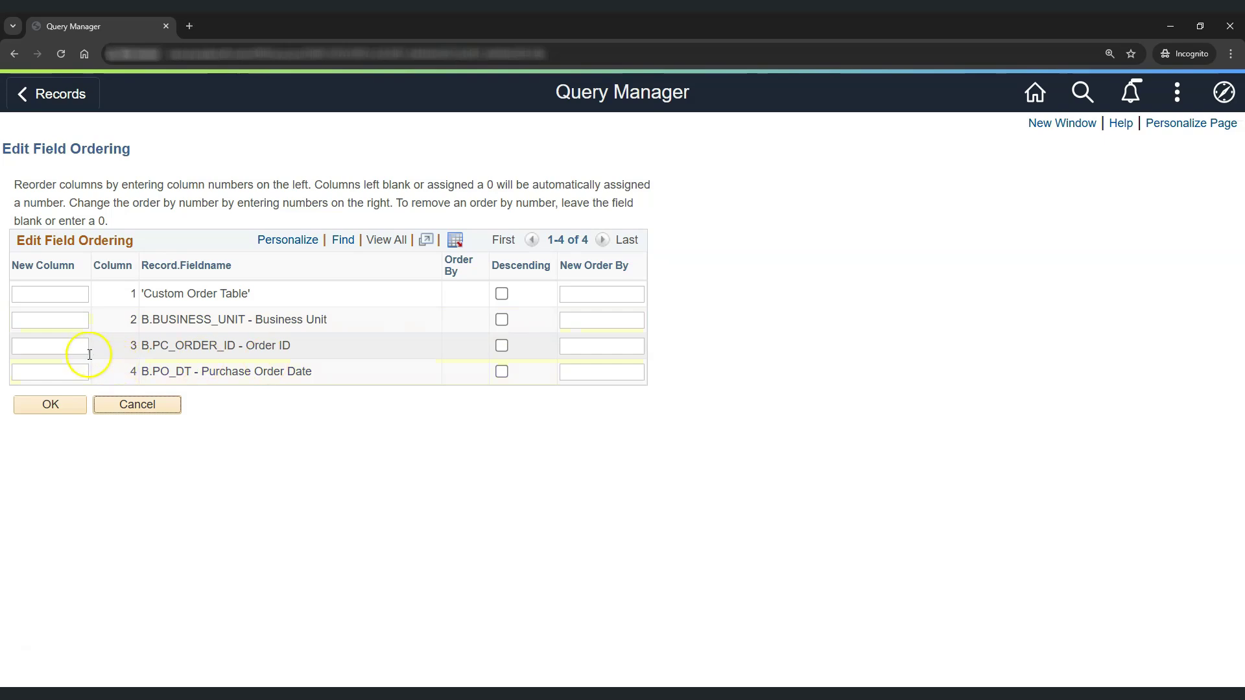
left_click(57, 347)
left_click(74, 367)
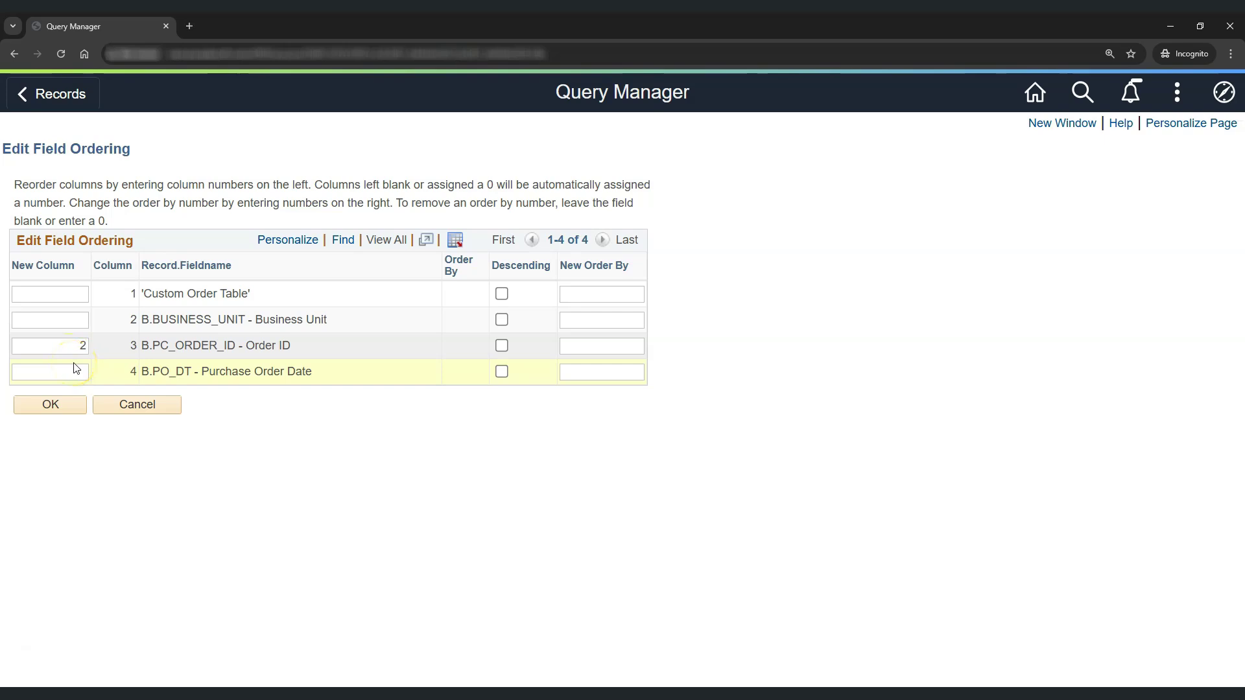
left_click(75, 321)
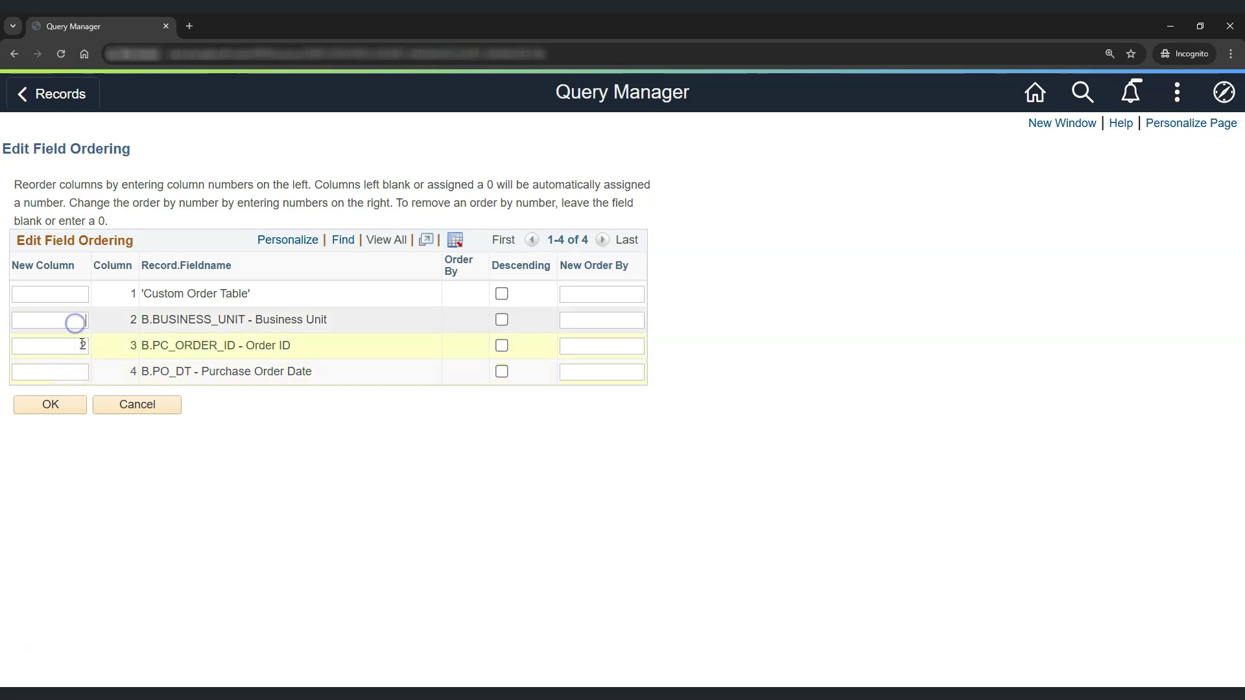
type("3")
left_click(68, 412)
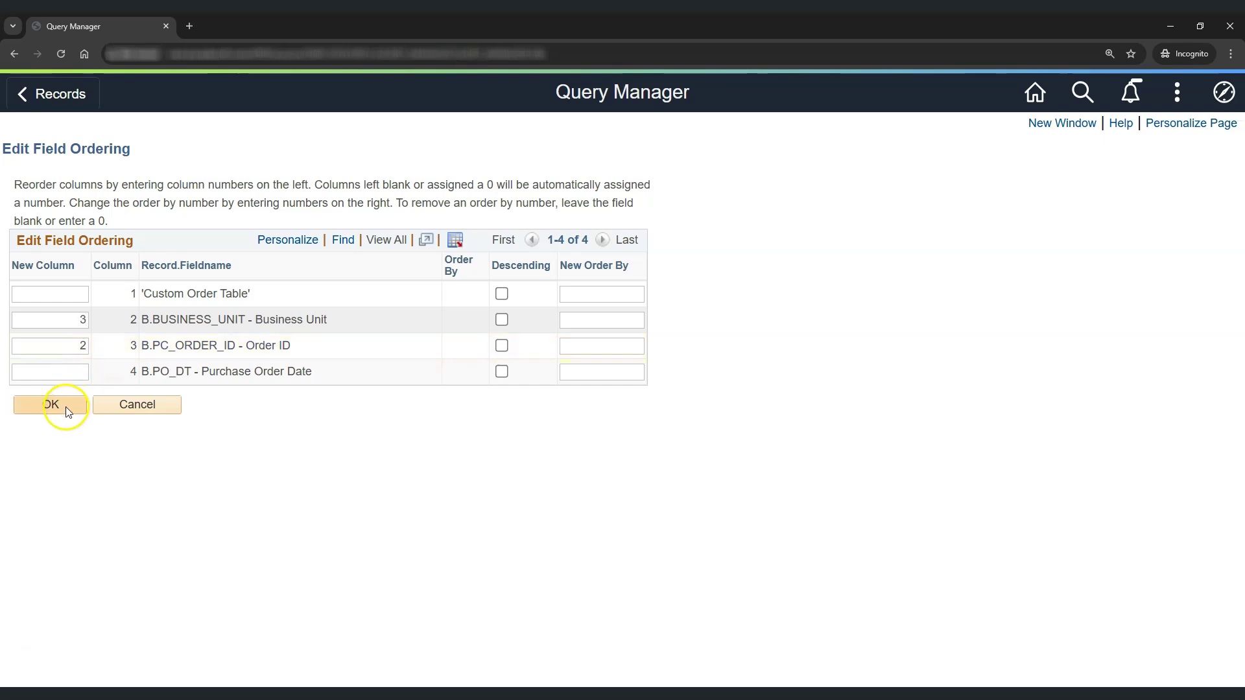
Compare the order of the business unit and order ID columns between the two SELECT statements in the query SQL
left_click(680, 142)
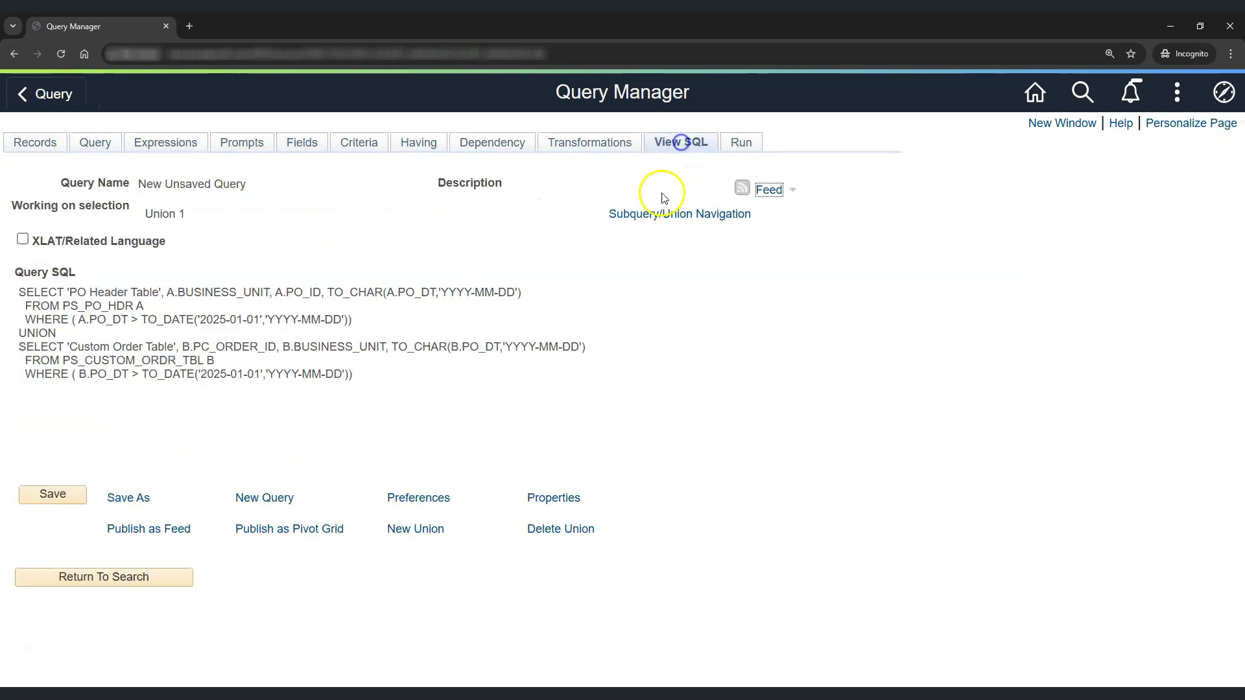
left_click(525, 332)
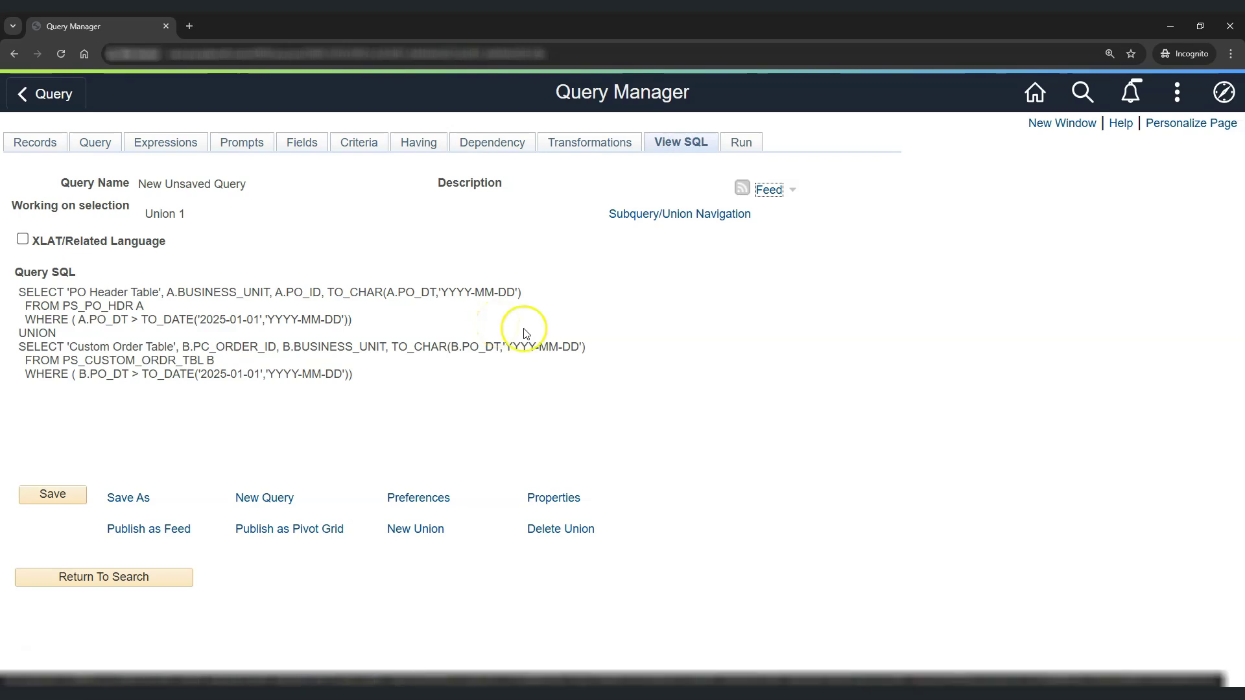
left_click(319, 361)
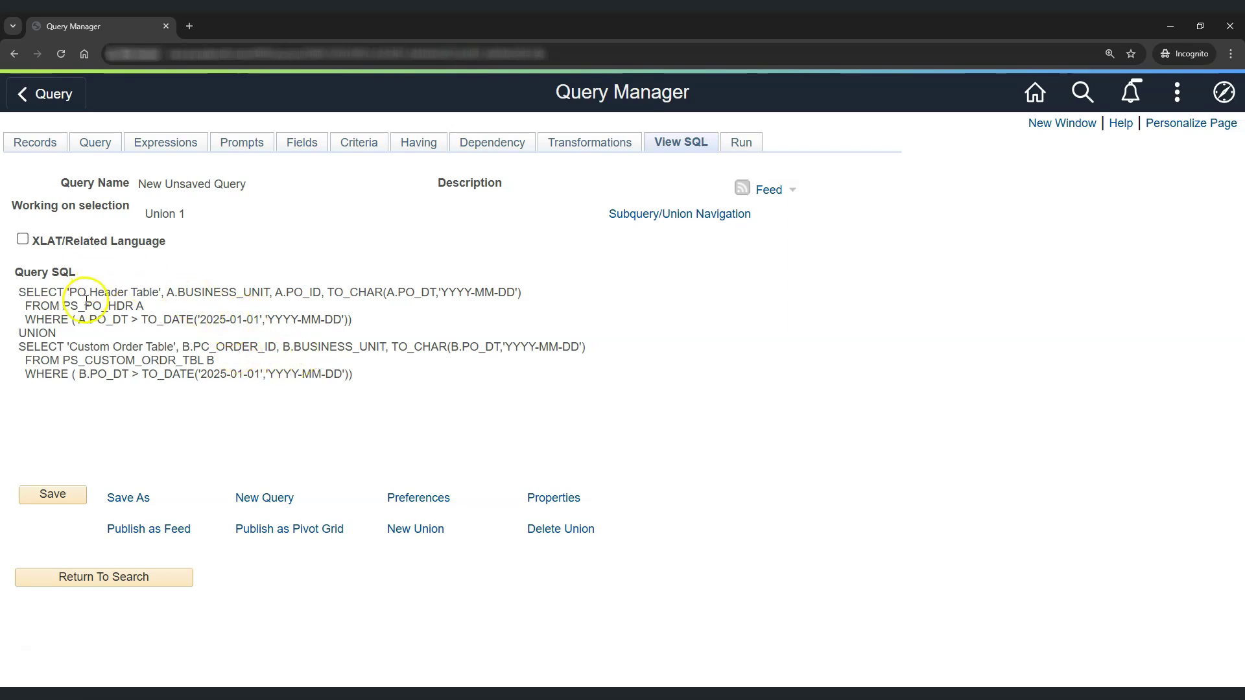
left_click_drag(167, 292, 322, 292)
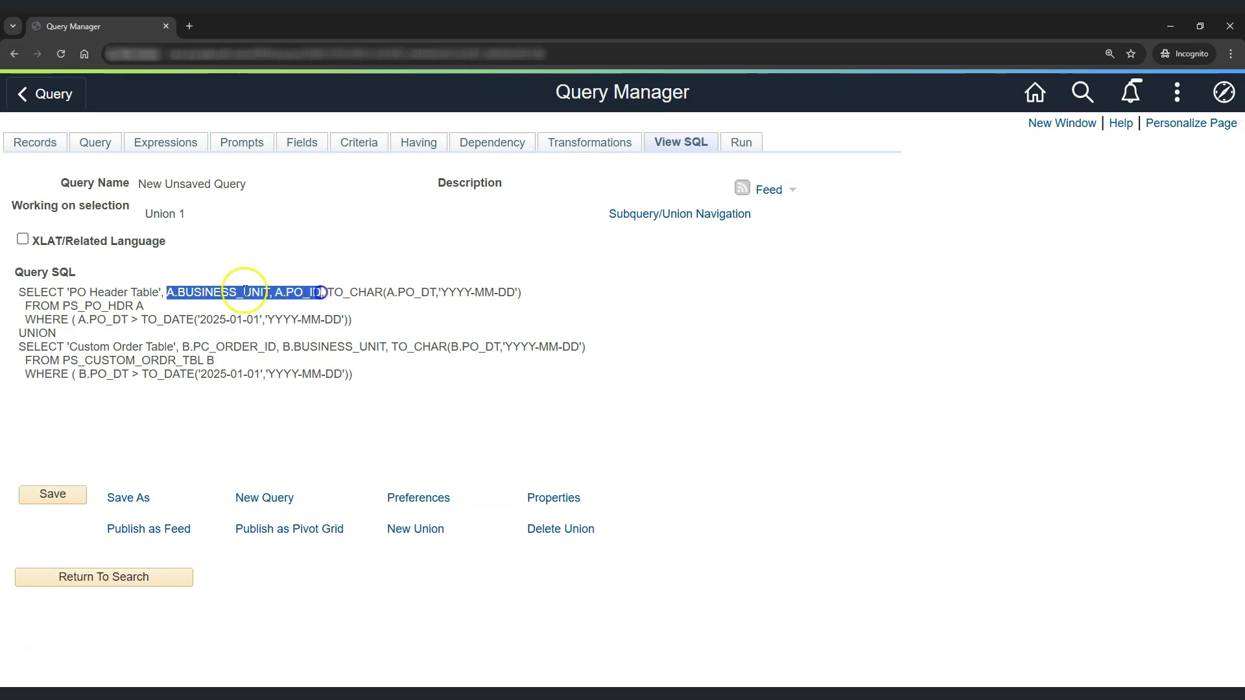
left_click(182, 365)
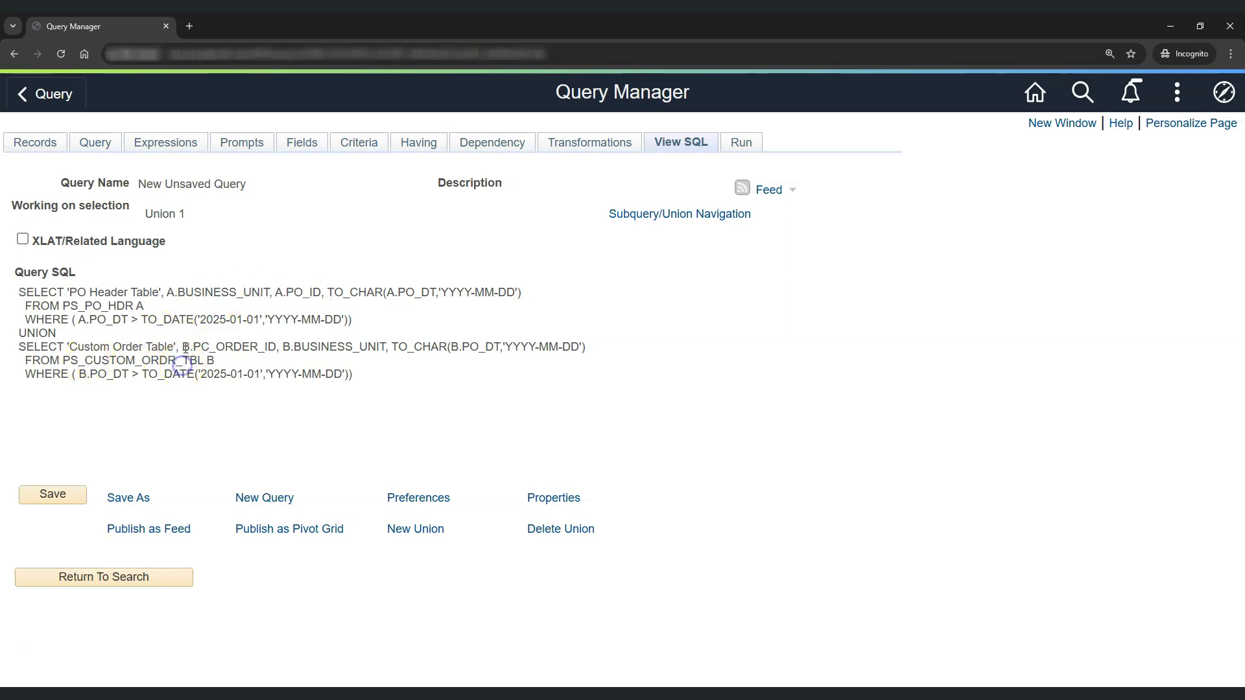
left_click_drag(187, 346, 385, 352)
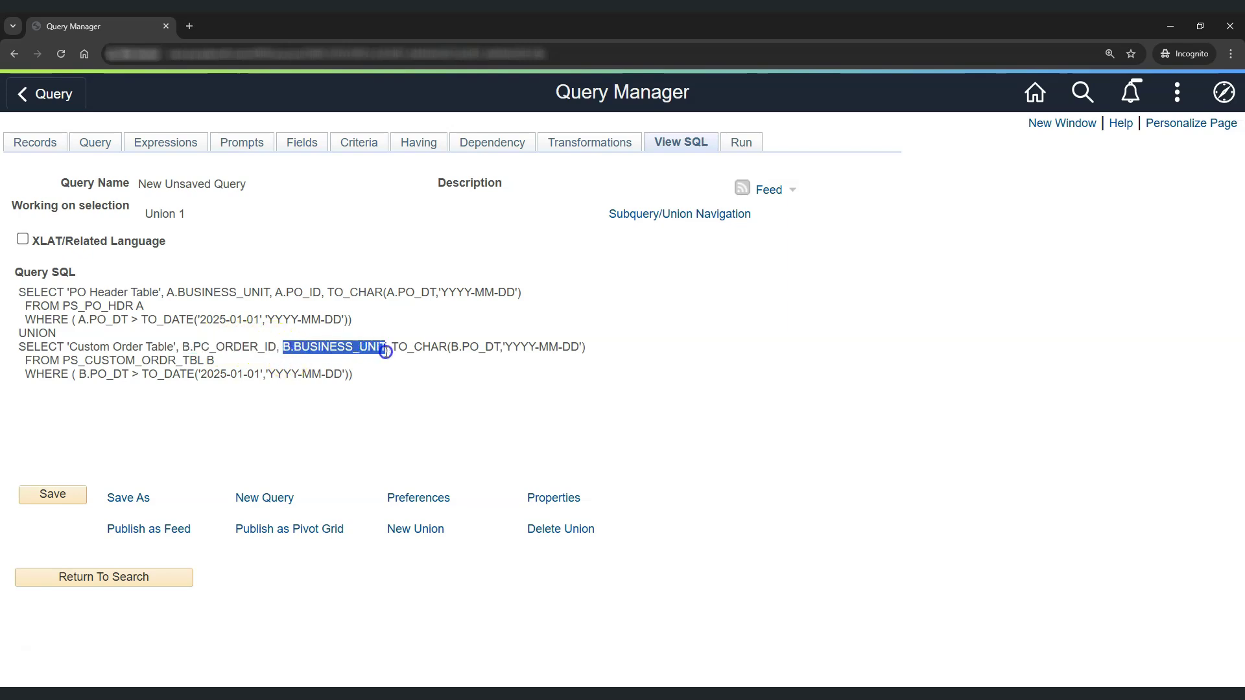
left_click(385, 381)
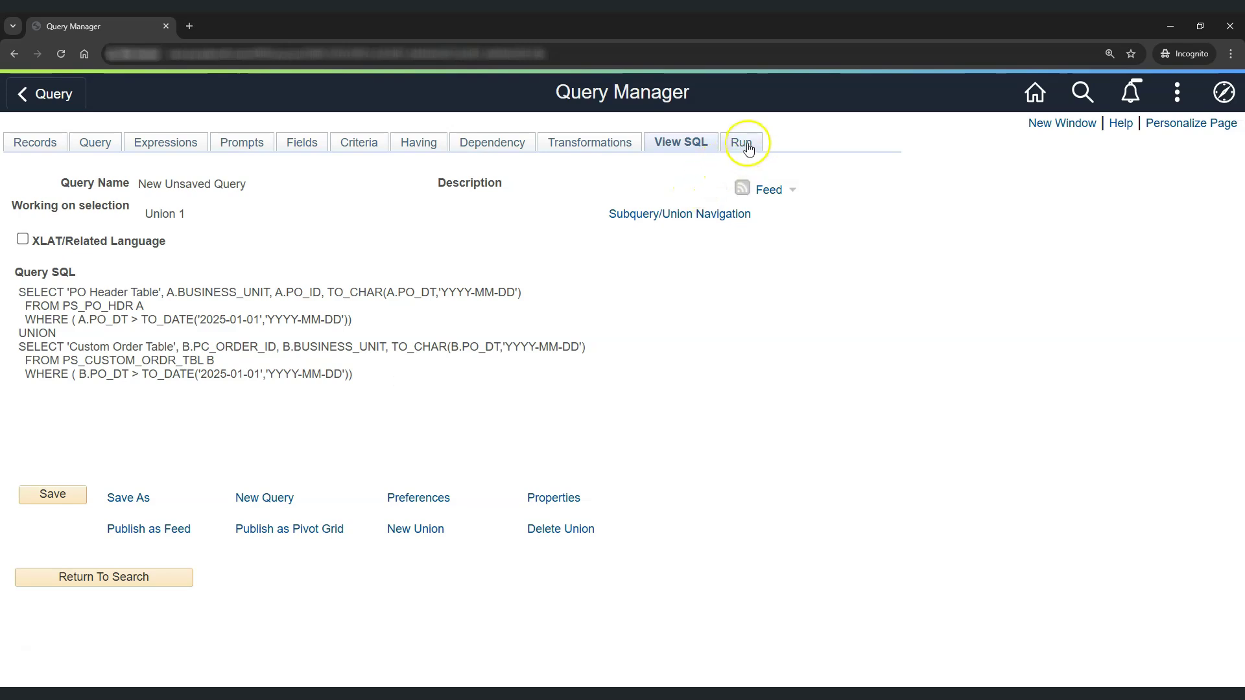
Run the reordered query, examine its Unit column, and compare A.BUSINESS_UNIT with B.PC_ORDER_ID in the SQL
left_click(746, 144)
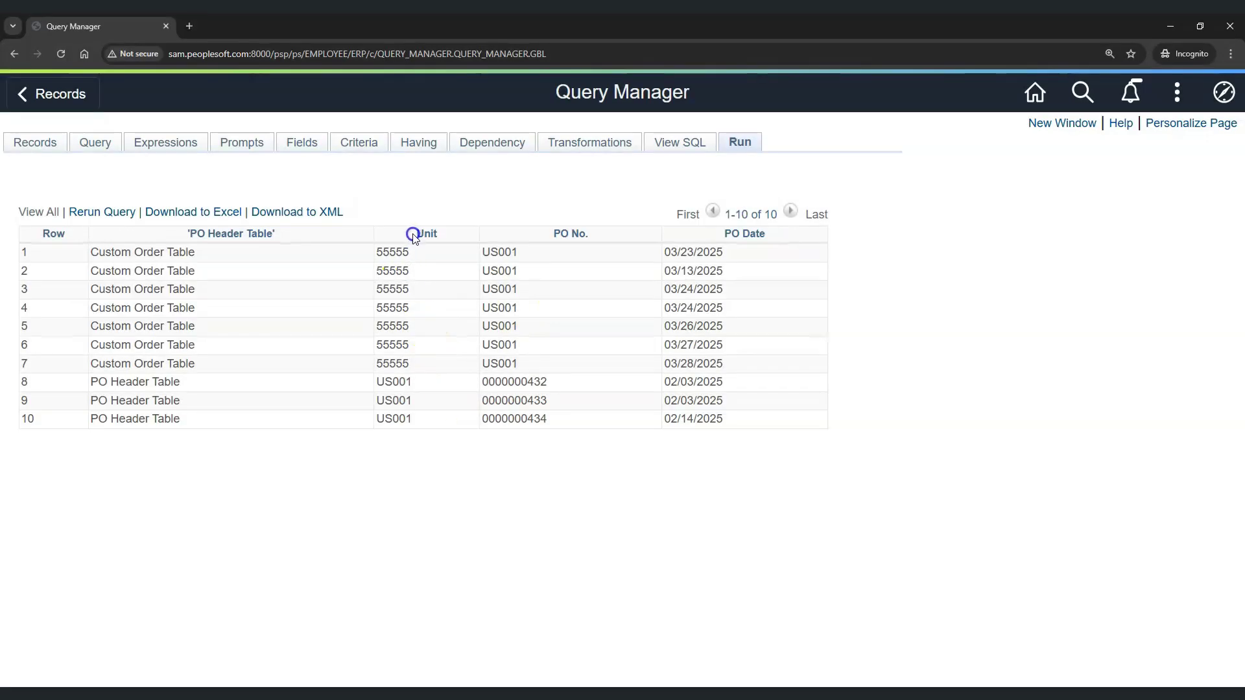
left_click(691, 142)
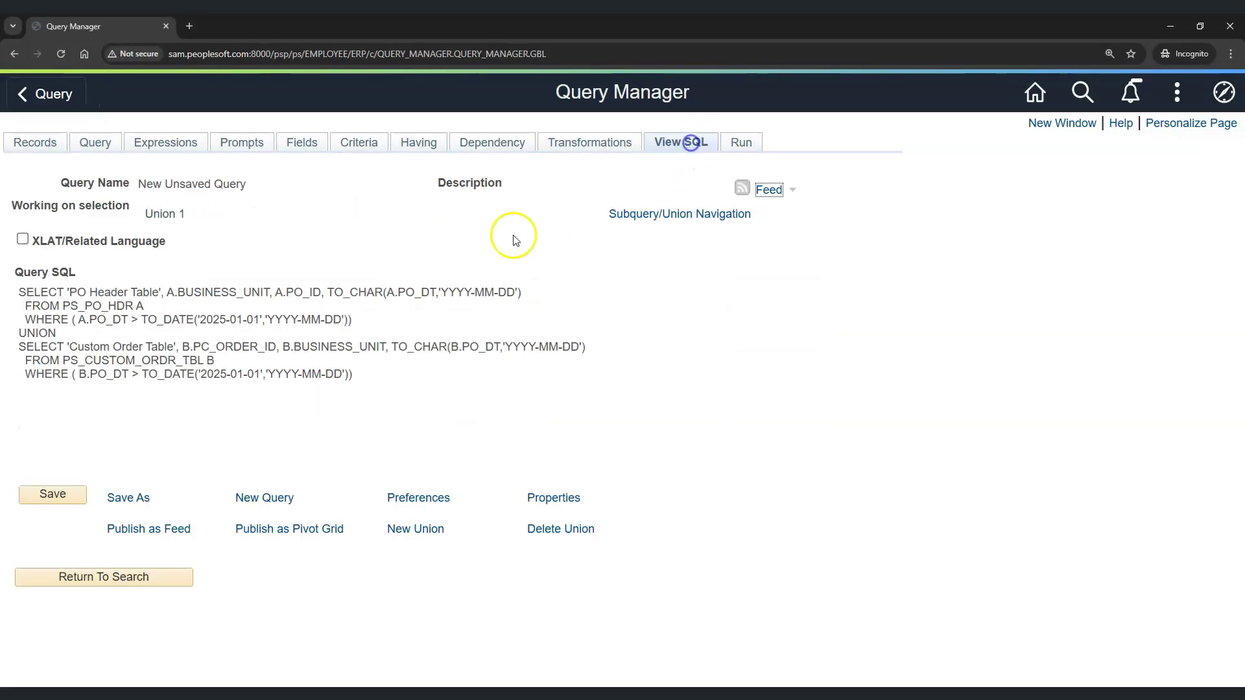
left_click_drag(50, 292, 266, 291)
left_click(195, 309)
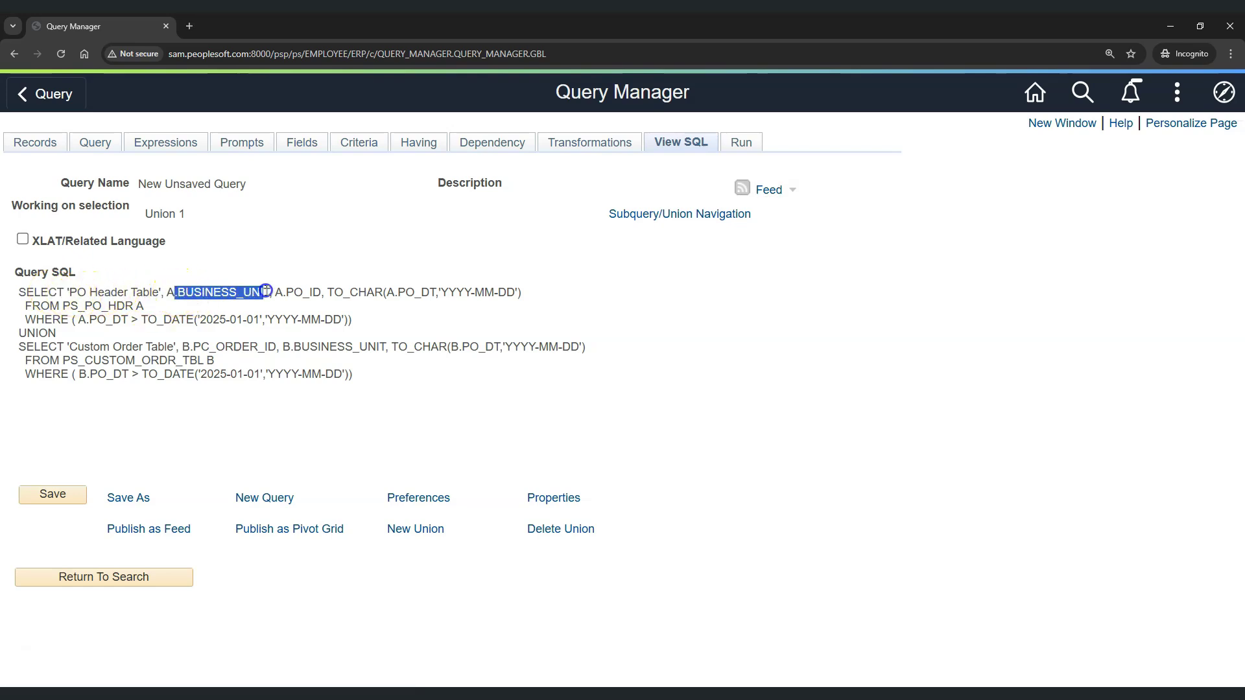
left_click(216, 317)
left_click_drag(190, 348, 272, 347)
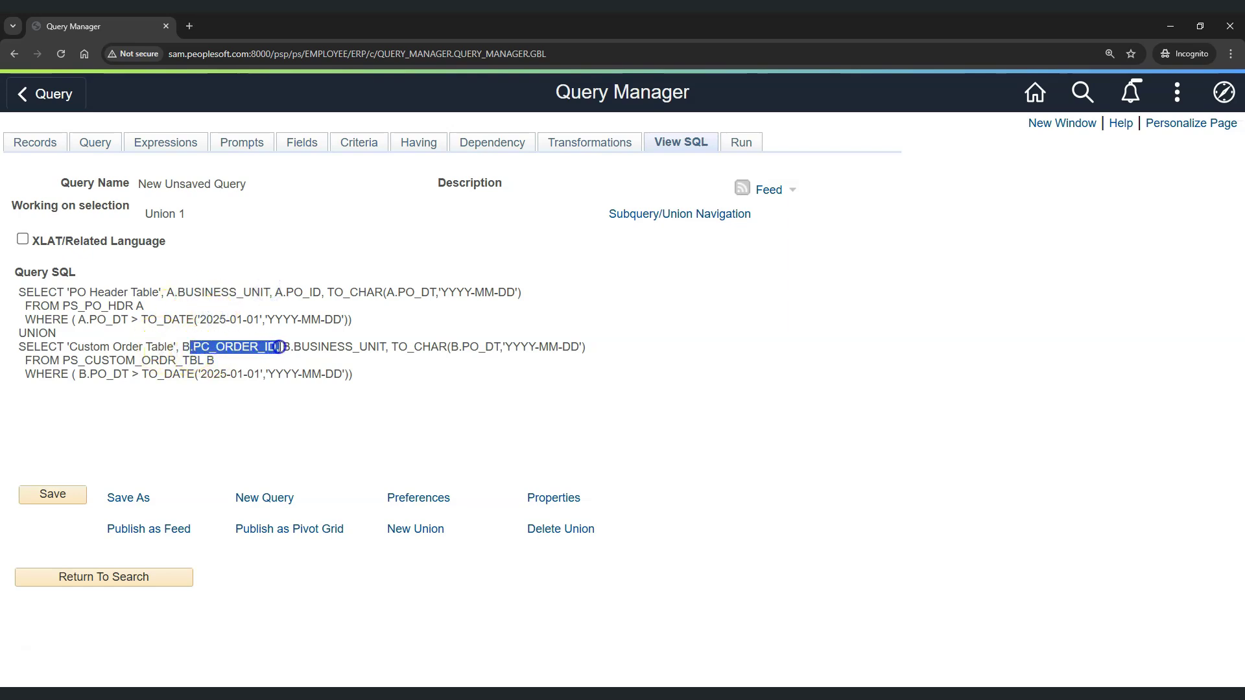
Run the union query and compare the Unit column values between the PO Header Table and Custom Order Table rows
left_click(252, 368)
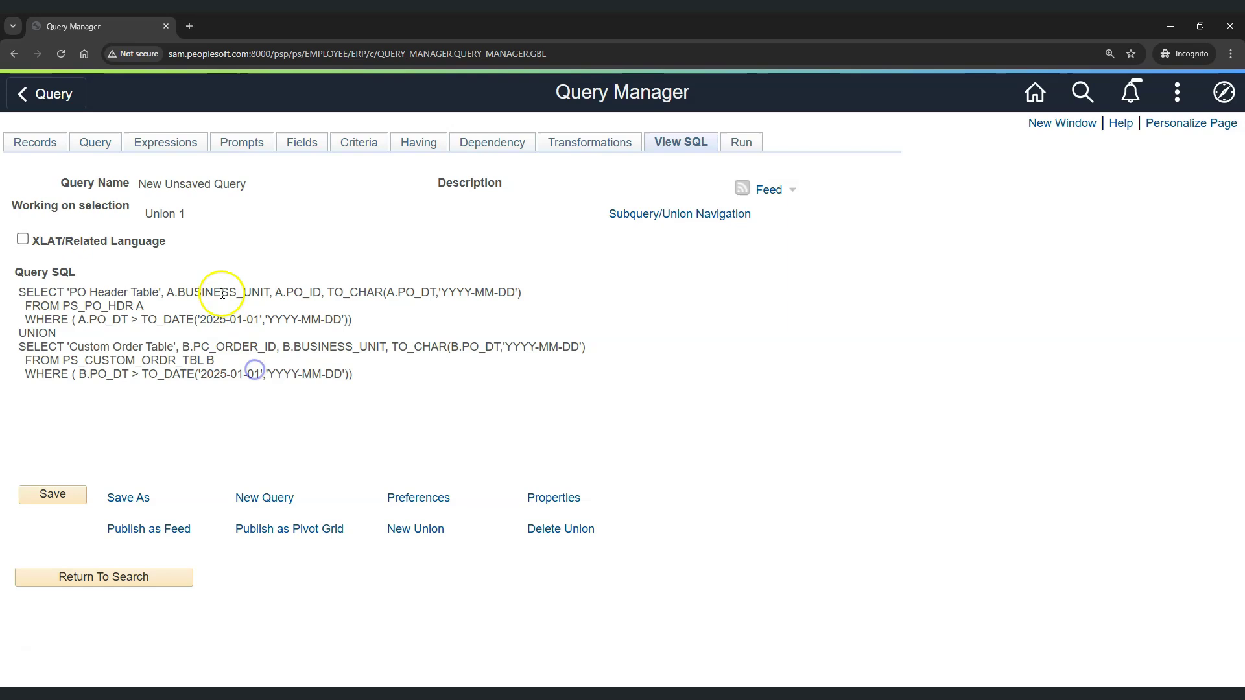
left_click(746, 149)
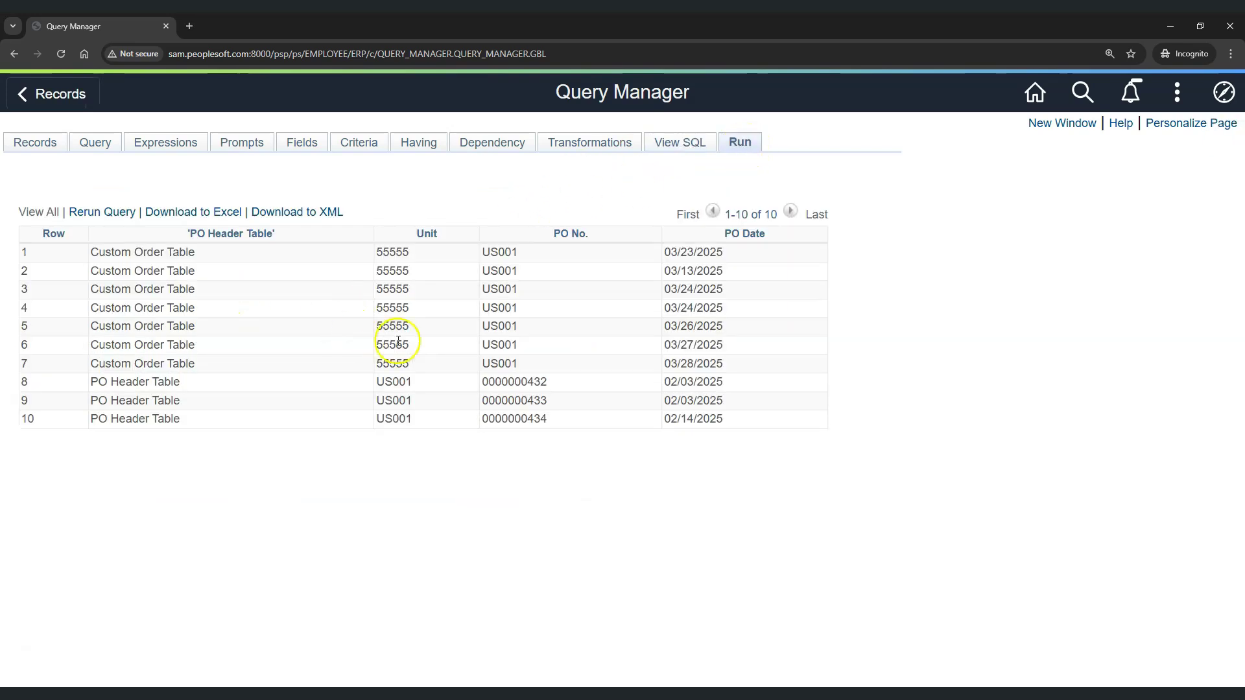
left_click_drag(376, 381, 407, 382)
double_click(401, 400)
double_click(393, 363)
double_click(392, 345)
double_click(392, 326)
left_click(397, 309)
left_click(413, 291)
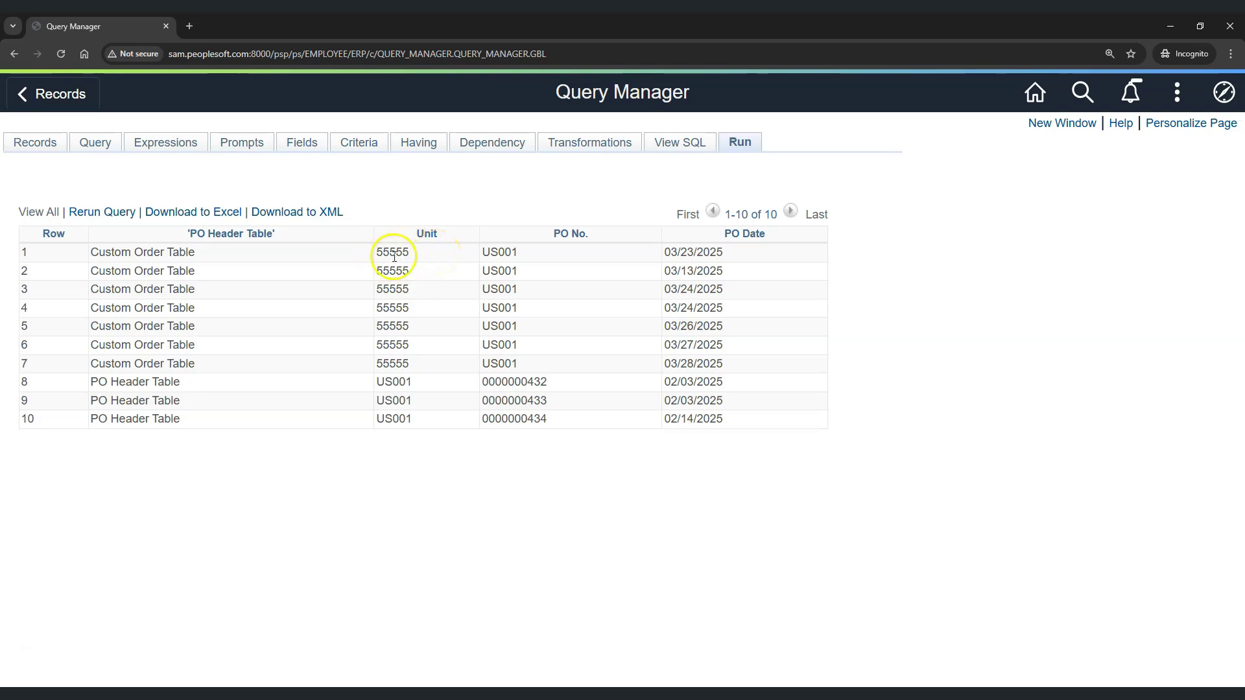
left_click_drag(376, 253, 414, 254)
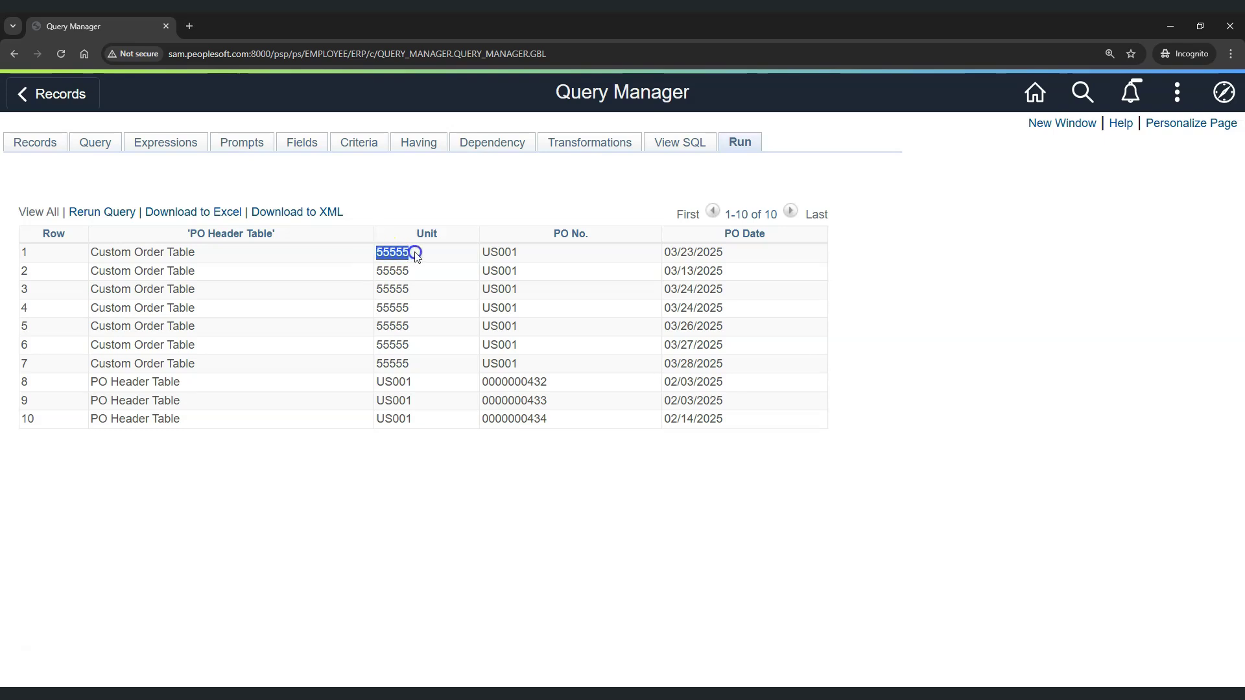
left_click(415, 258)
Compare A.BUSINESS_UNIT with B.PC_ORDER_ID in the query SQL, and rerun the query to check the Unit column against them
left_click(677, 144)
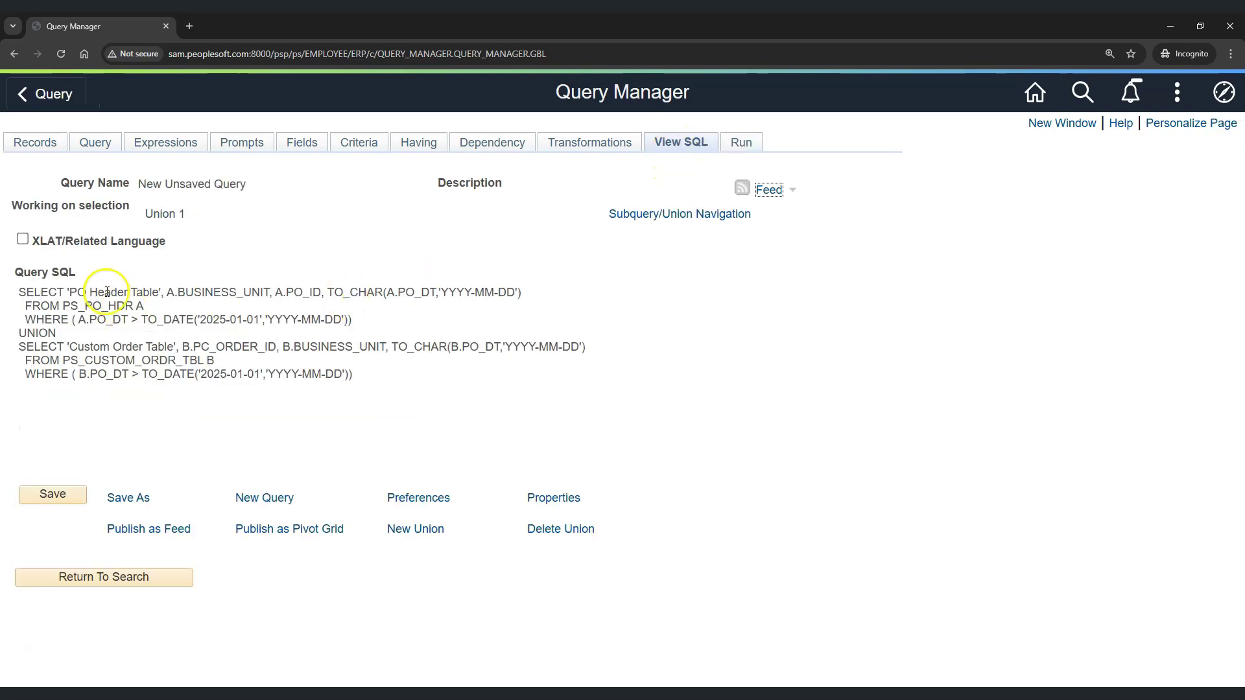
left_click_drag(166, 292, 269, 292)
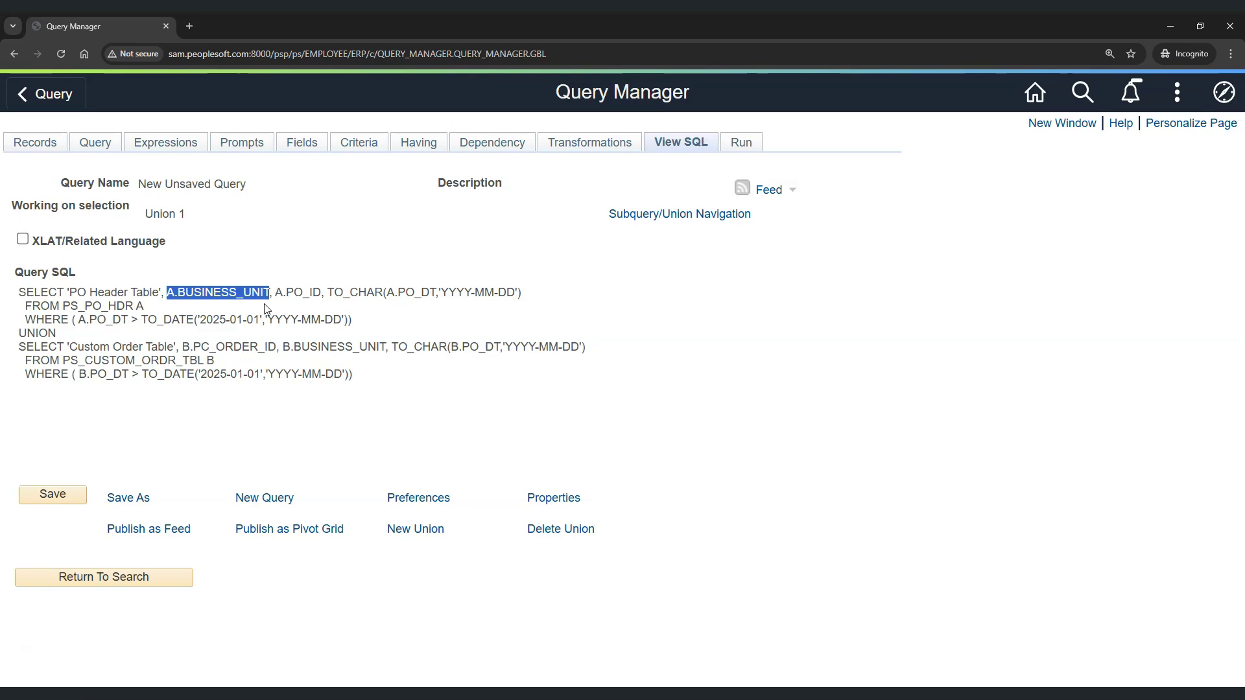
left_click_drag(183, 348, 276, 348)
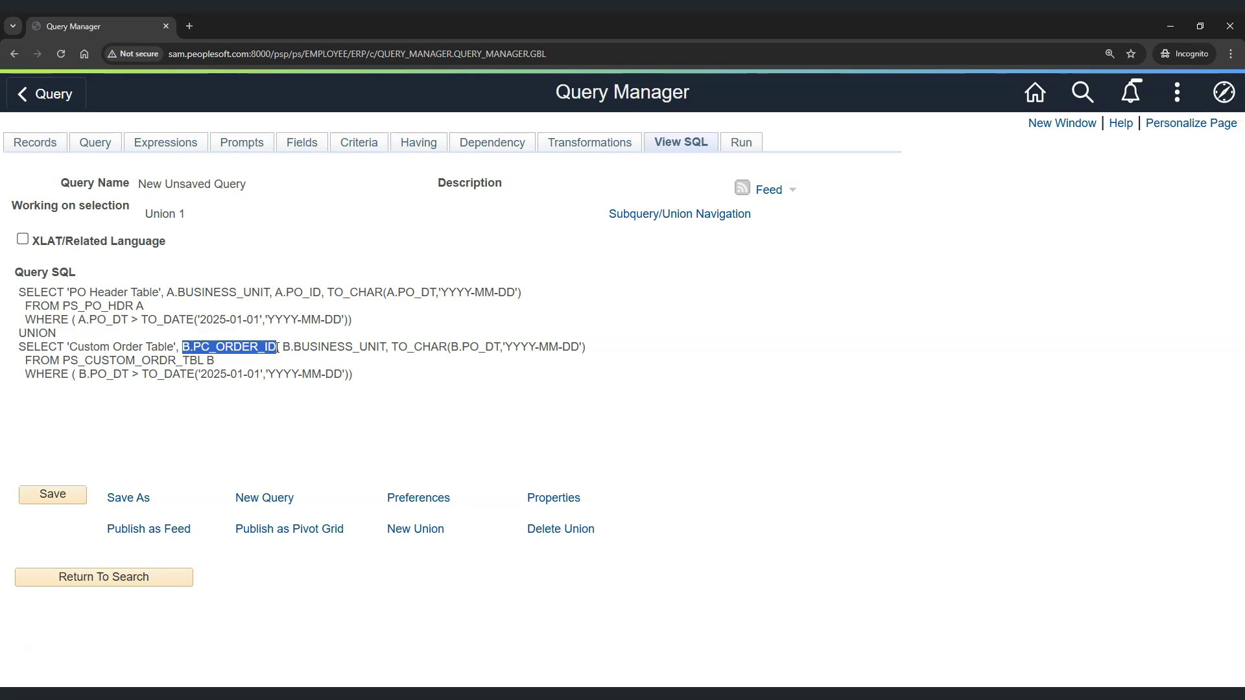
left_click_drag(174, 292, 262, 291)
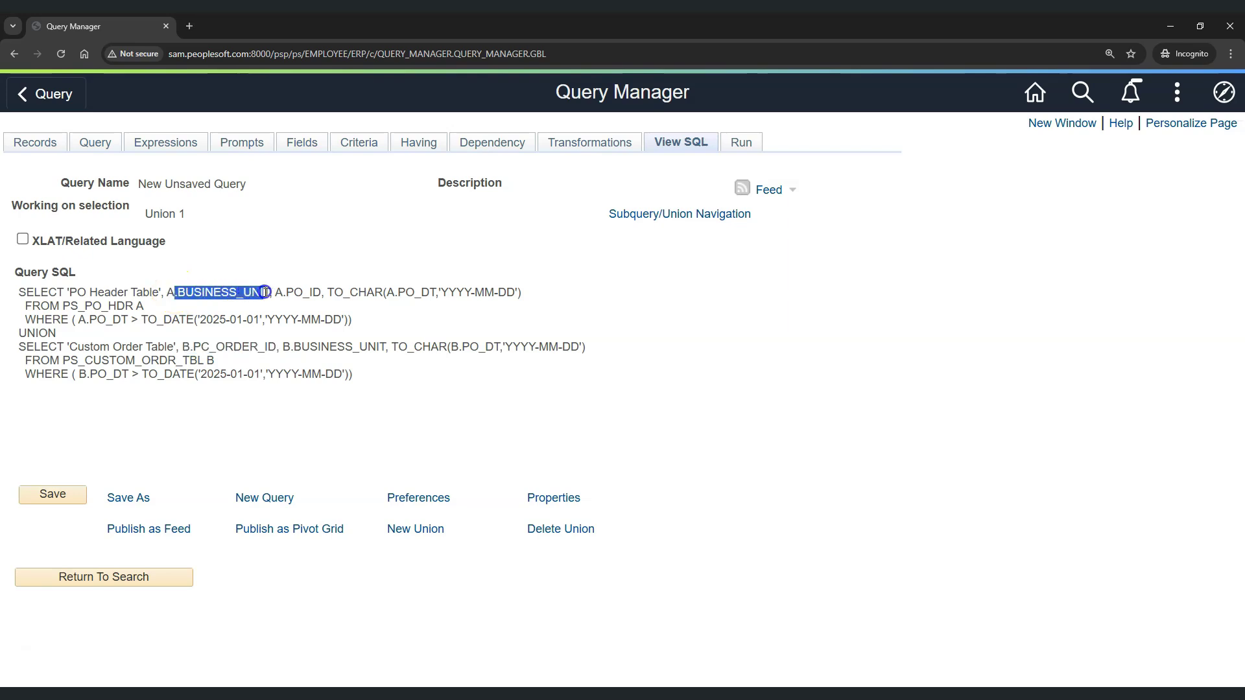
left_click(741, 144)
left_click_drag(380, 253, 409, 252)
left_click(422, 290)
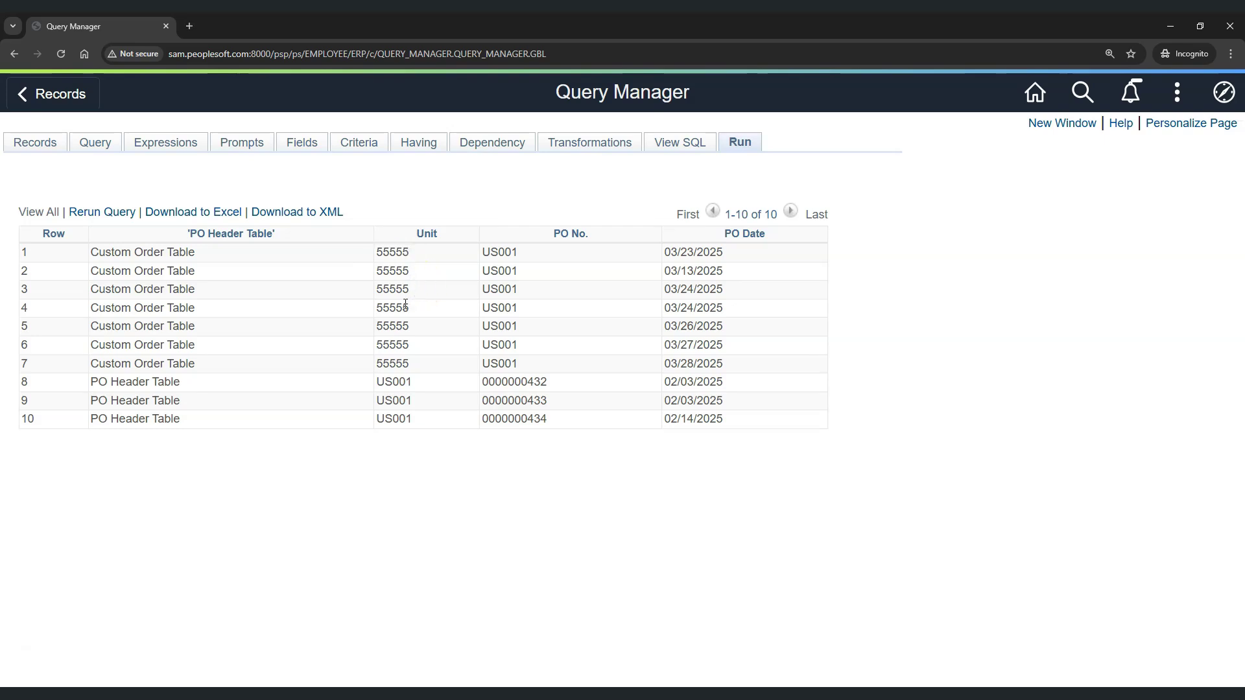